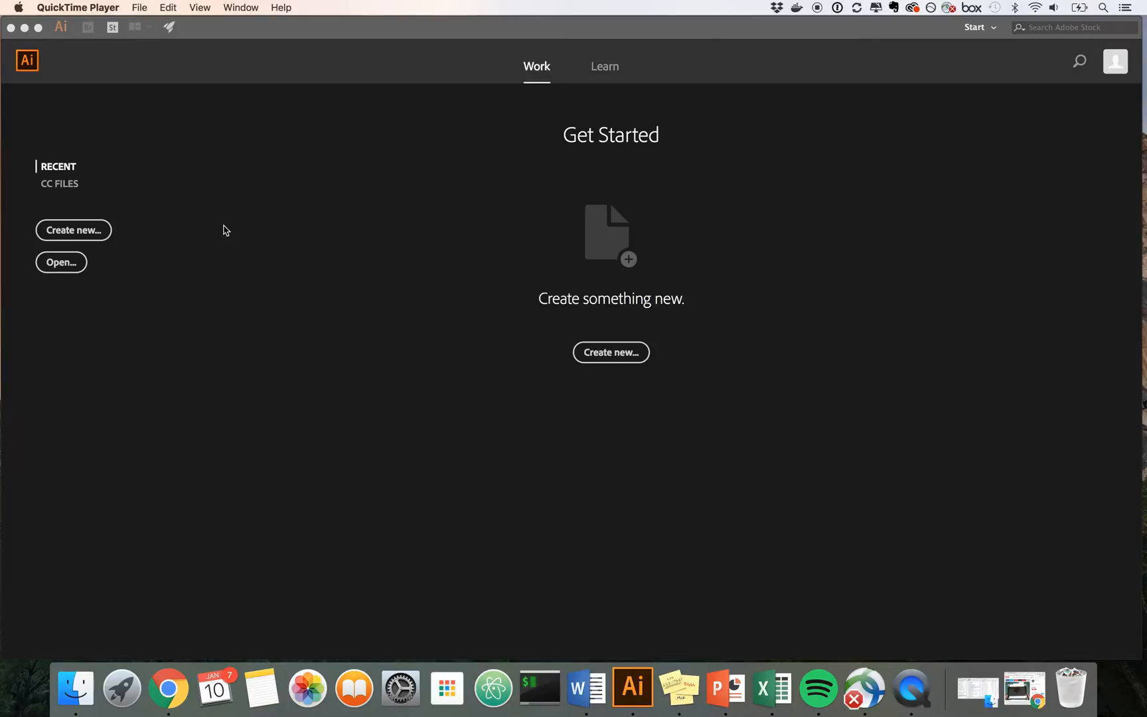
# Step: View the animated optical illusion references in Chrome, including the Make article and the YouTube tutorial, and minimise the browser window
pyautogui.click(1022, 686)
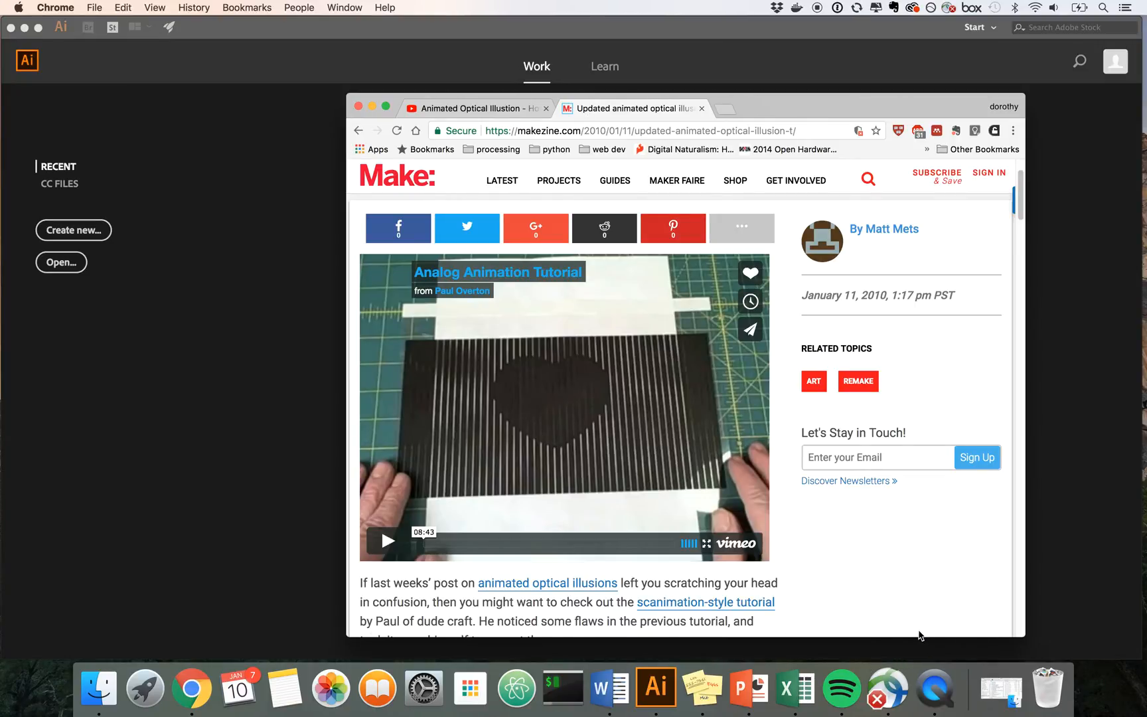
pyautogui.click(456, 114)
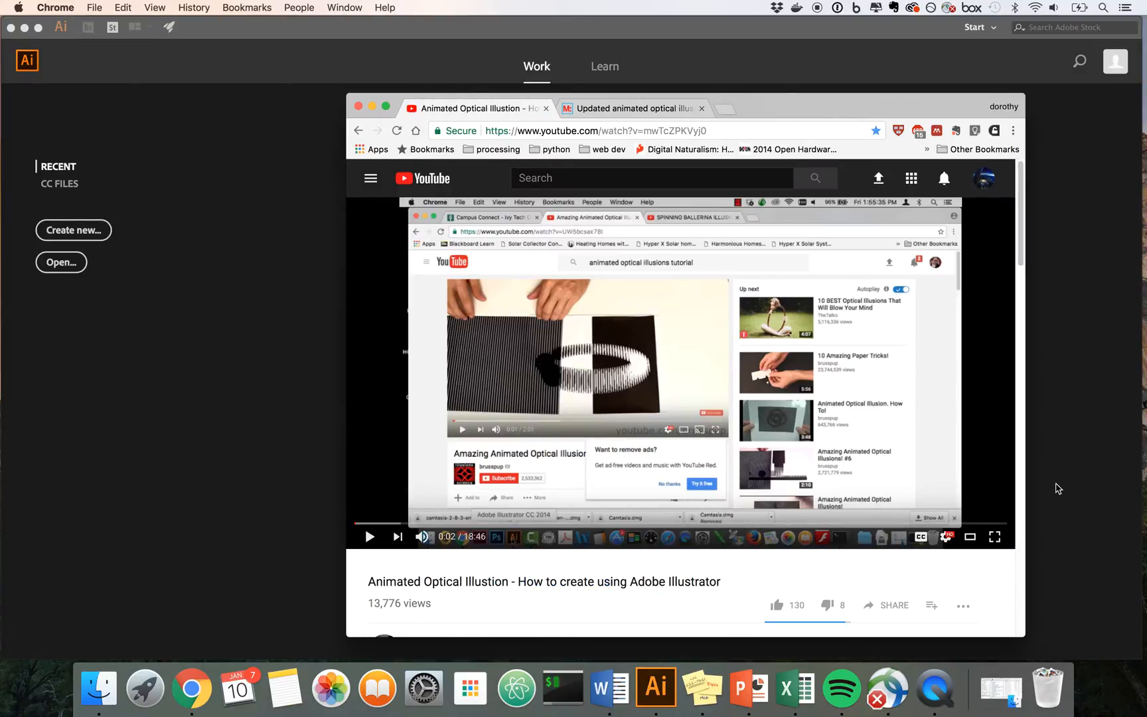
pyautogui.click(372, 108)
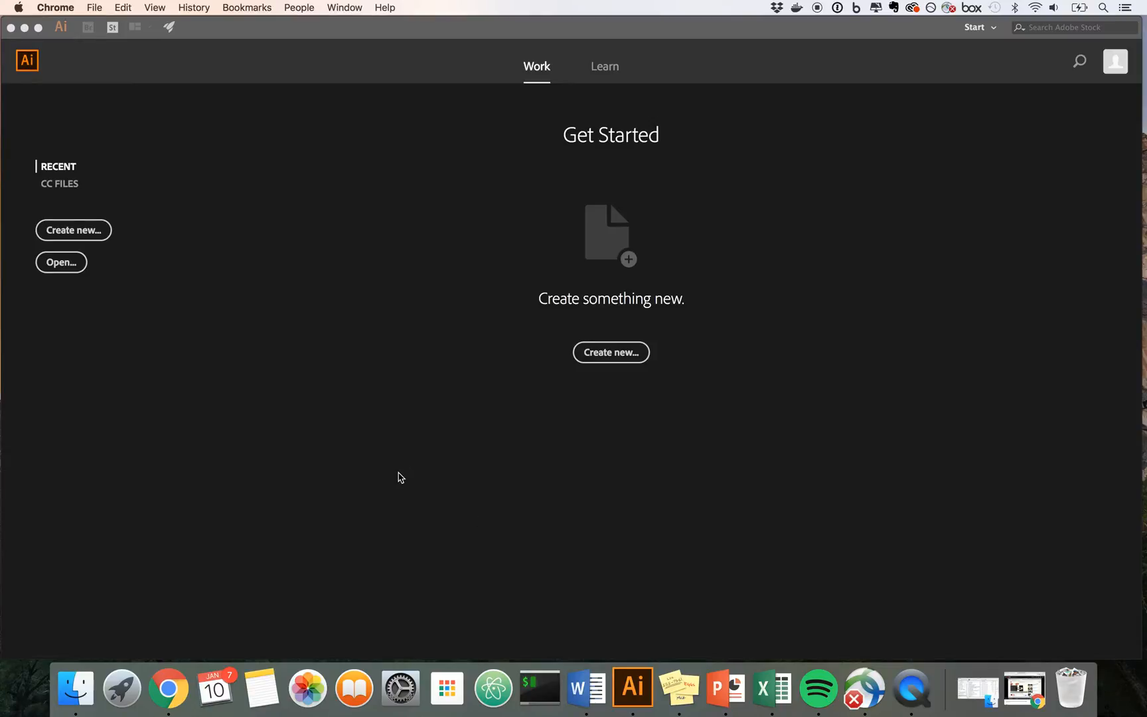
# Step: Return to Illustrator and create a new landscape Letter document, 11 x 8.5 in, with one artboard
pyautogui.click(99, 7)
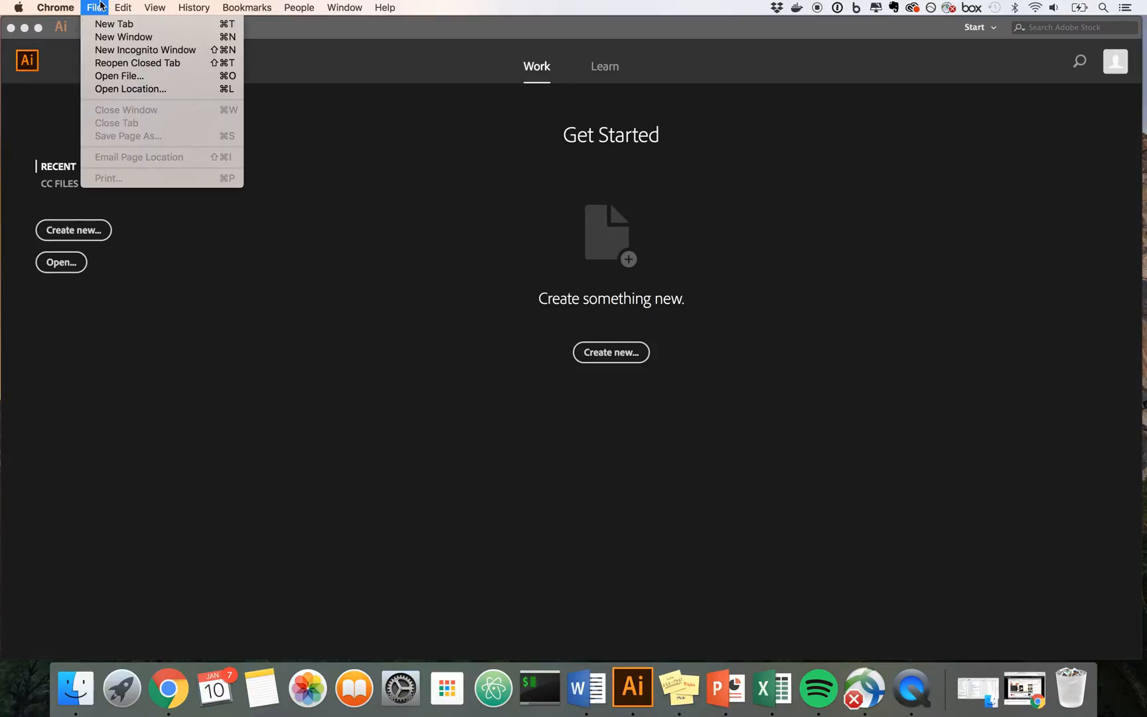
pyautogui.click(100, 5)
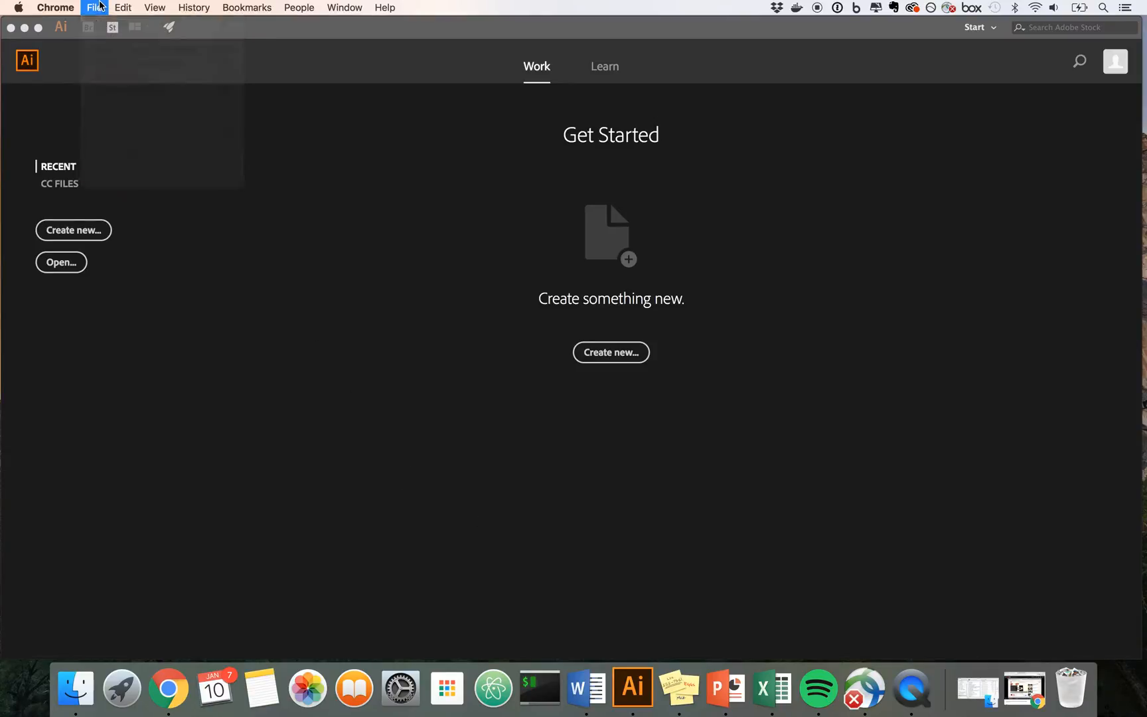
pyautogui.click(263, 33)
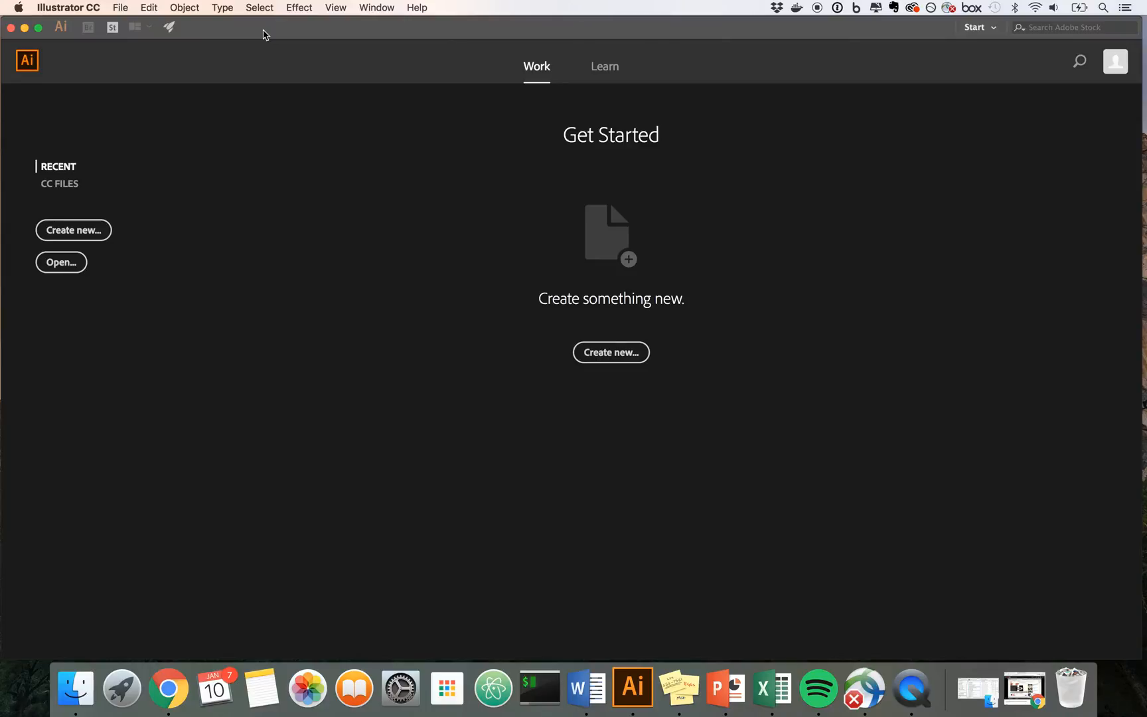
pyautogui.click(122, 8)
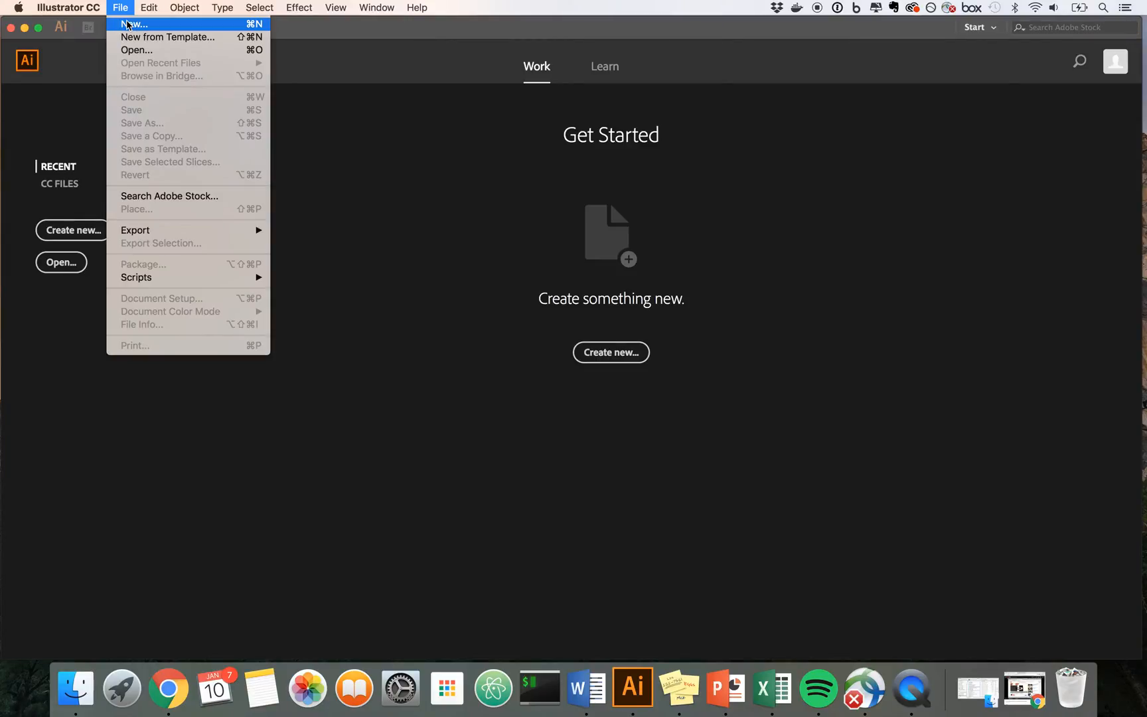
pyautogui.click(130, 25)
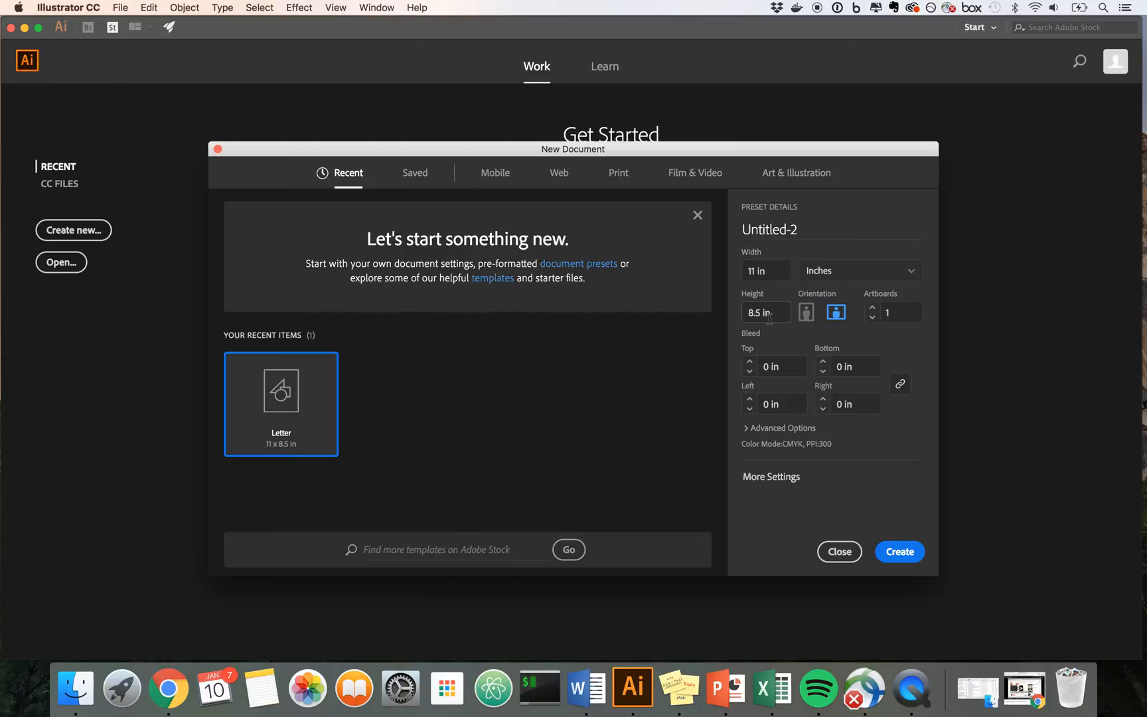
pyautogui.click(900, 551)
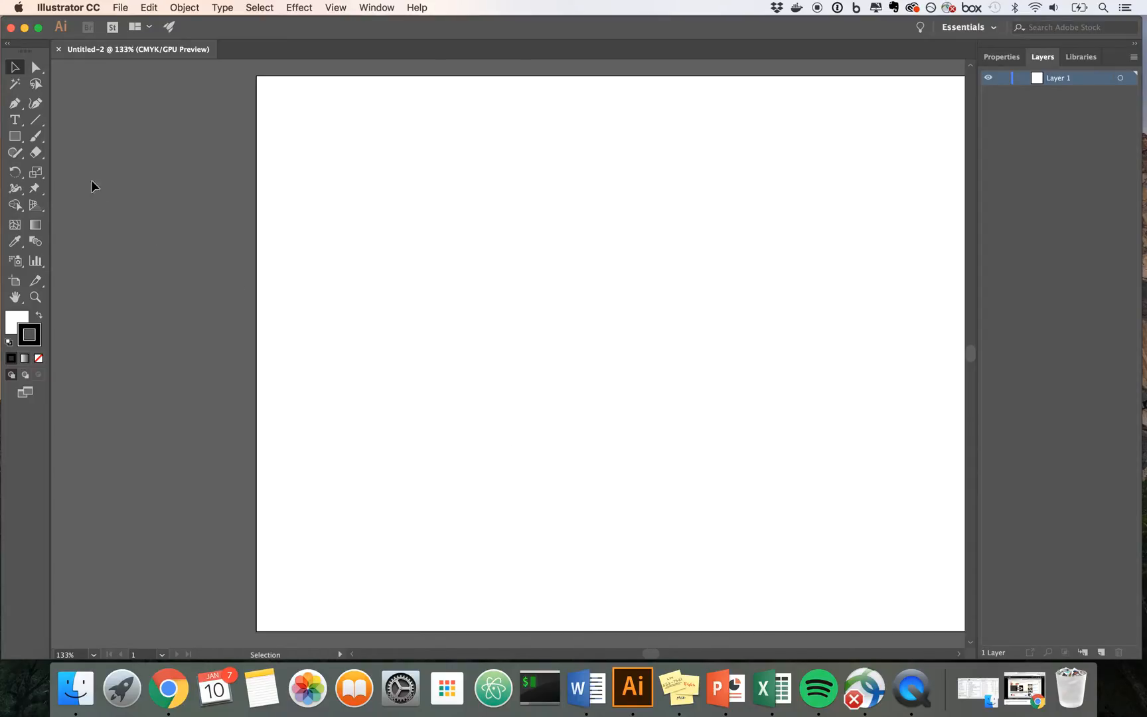
# Step: Choose the Ellipse tool and set the fill colour to bright red, F90606
pyautogui.moveTo(19, 143); pyautogui.dragTo(48, 169)
pyautogui.click(20, 322)
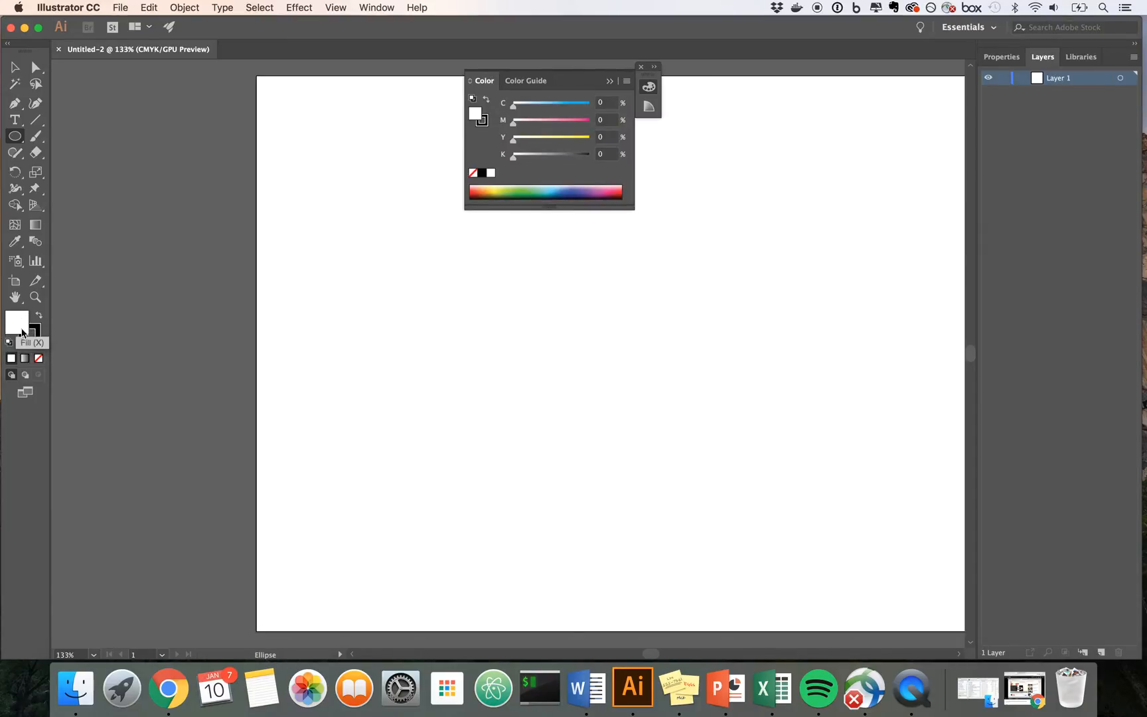
pyautogui.doubleClick(25, 331)
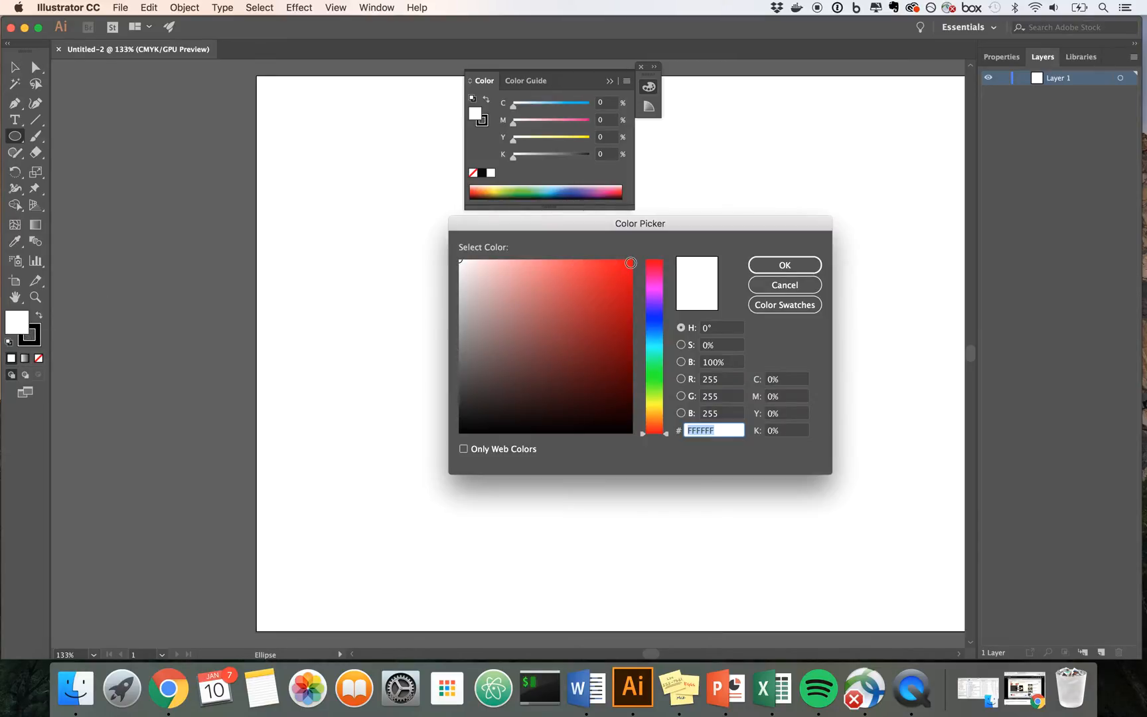
pyautogui.click(628, 264)
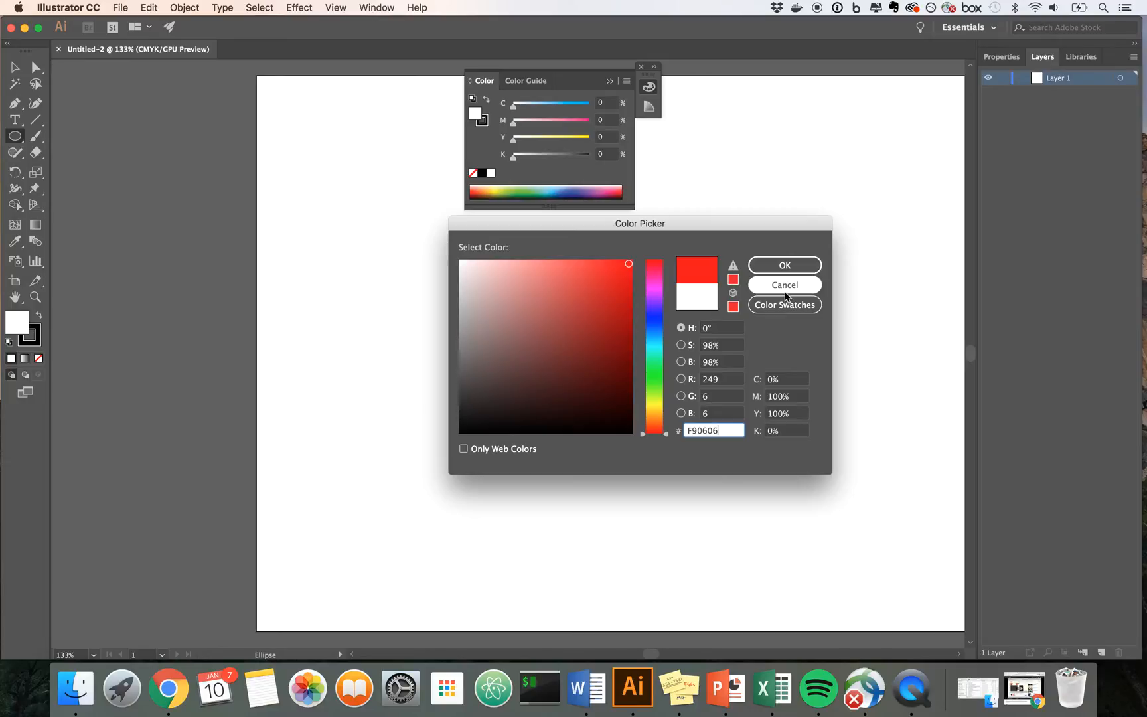
pyautogui.click(785, 265)
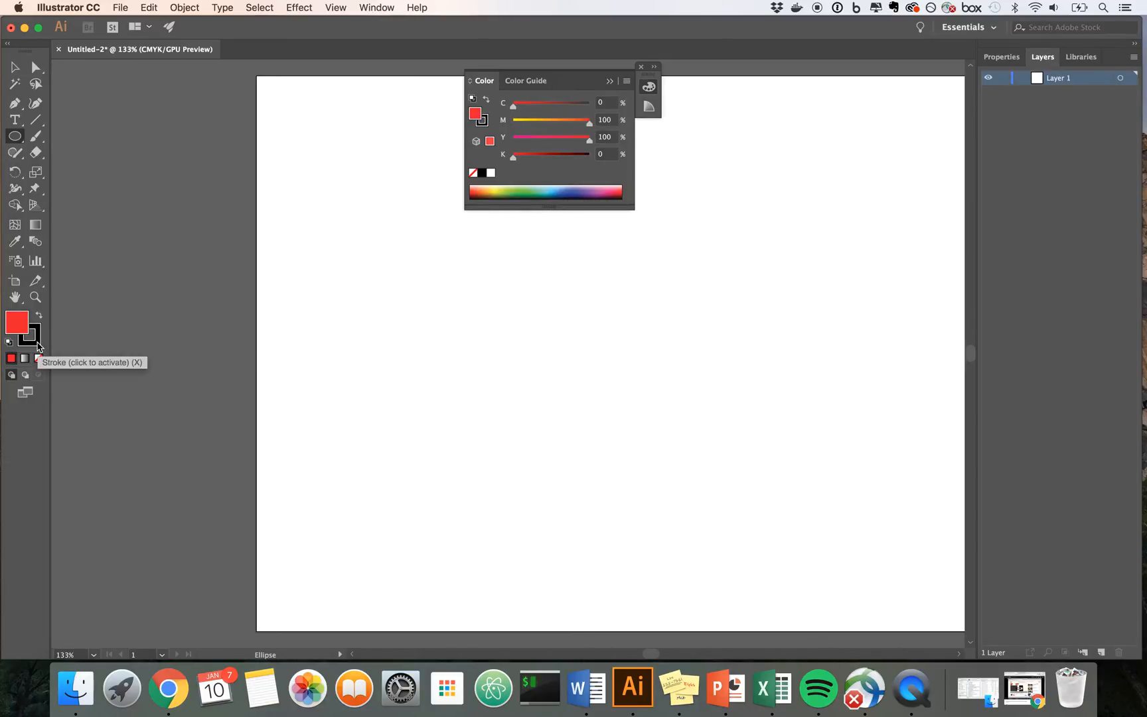
# Step: Set the stroke to none, make the fill active again and dismiss the floating Color panel
pyautogui.click(29, 335)
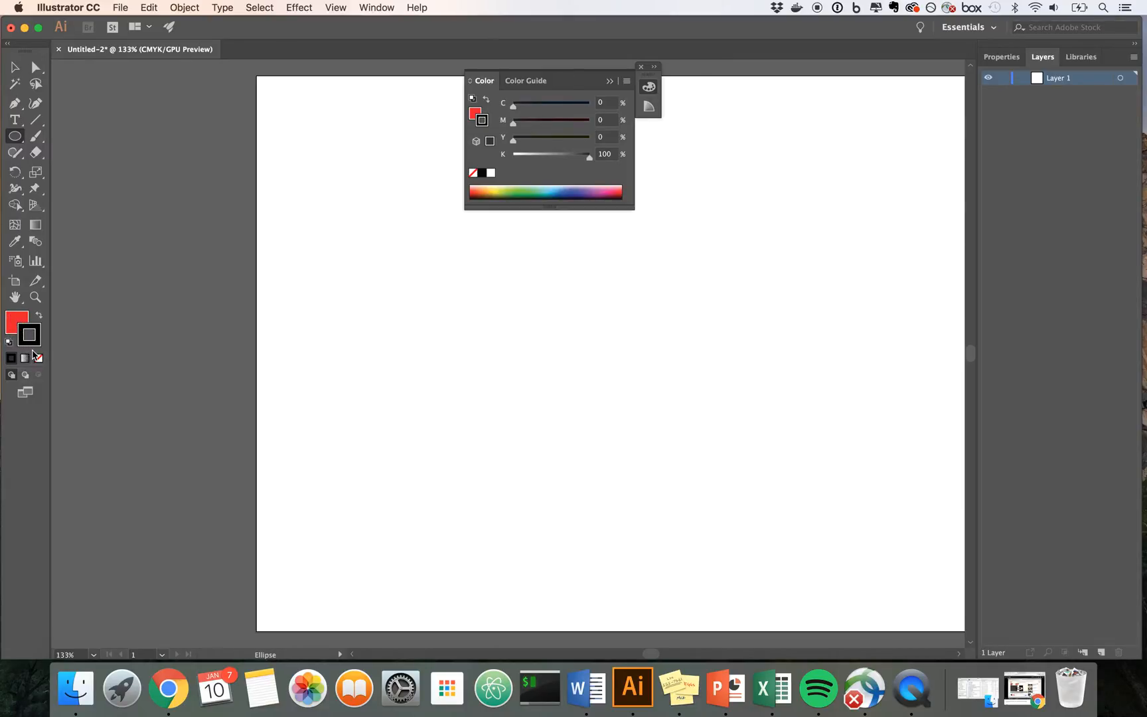
pyautogui.click(38, 359)
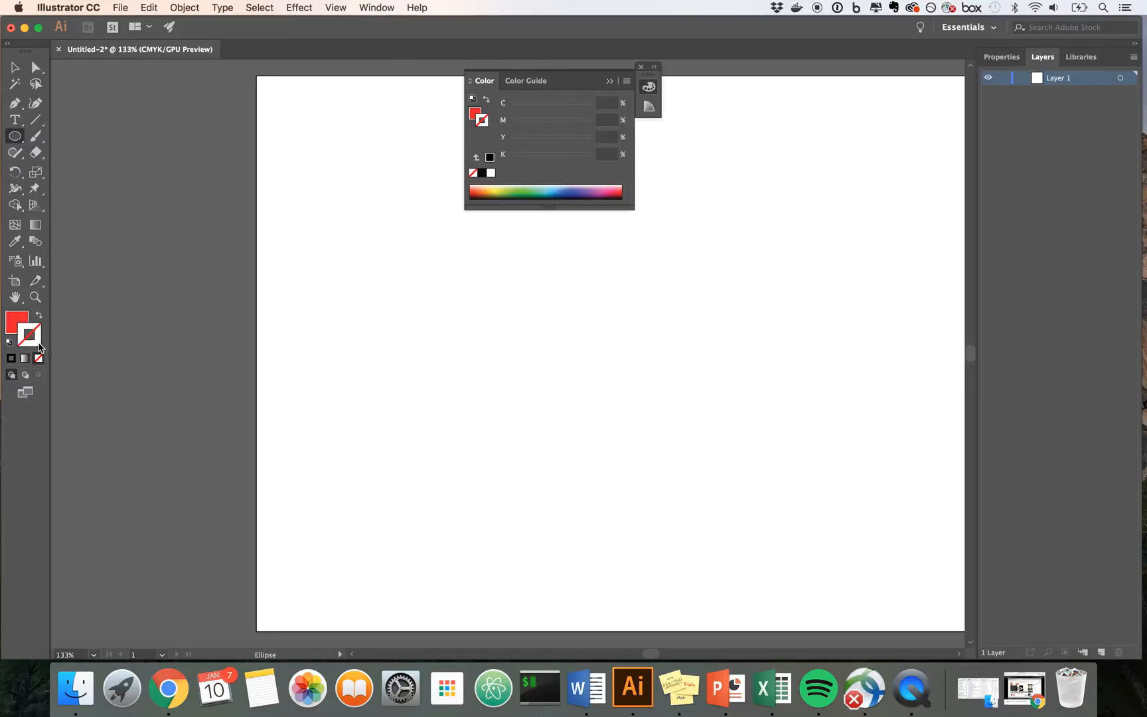
pyautogui.click(11, 326)
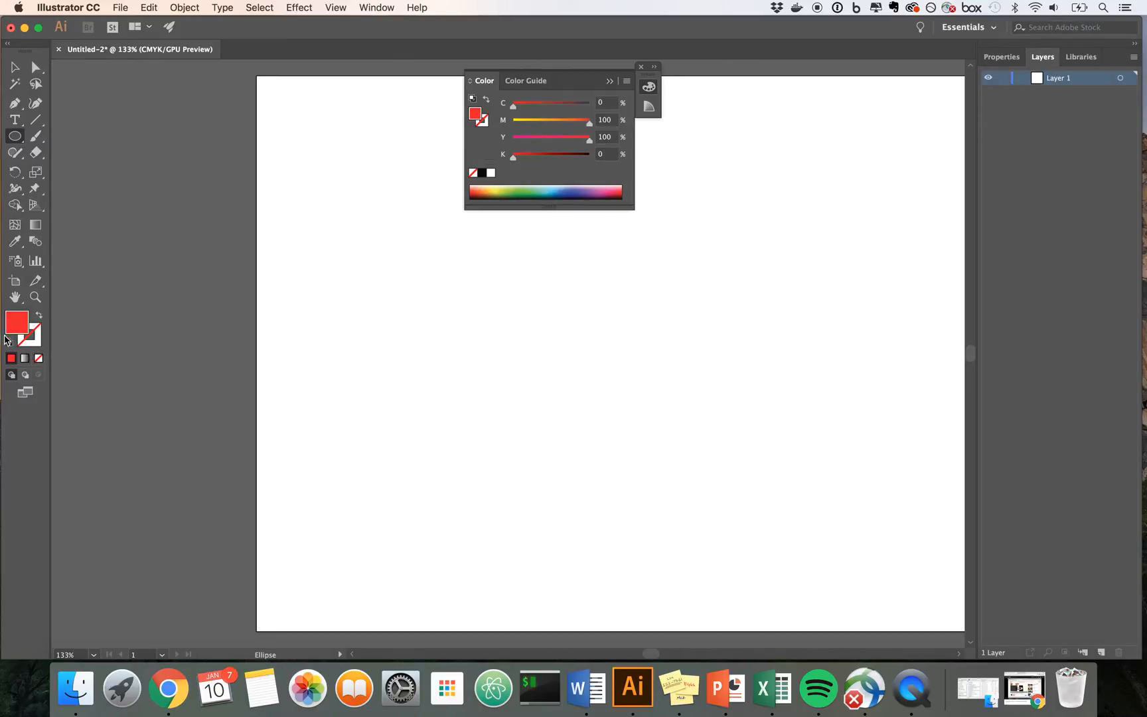
pyautogui.click(641, 67)
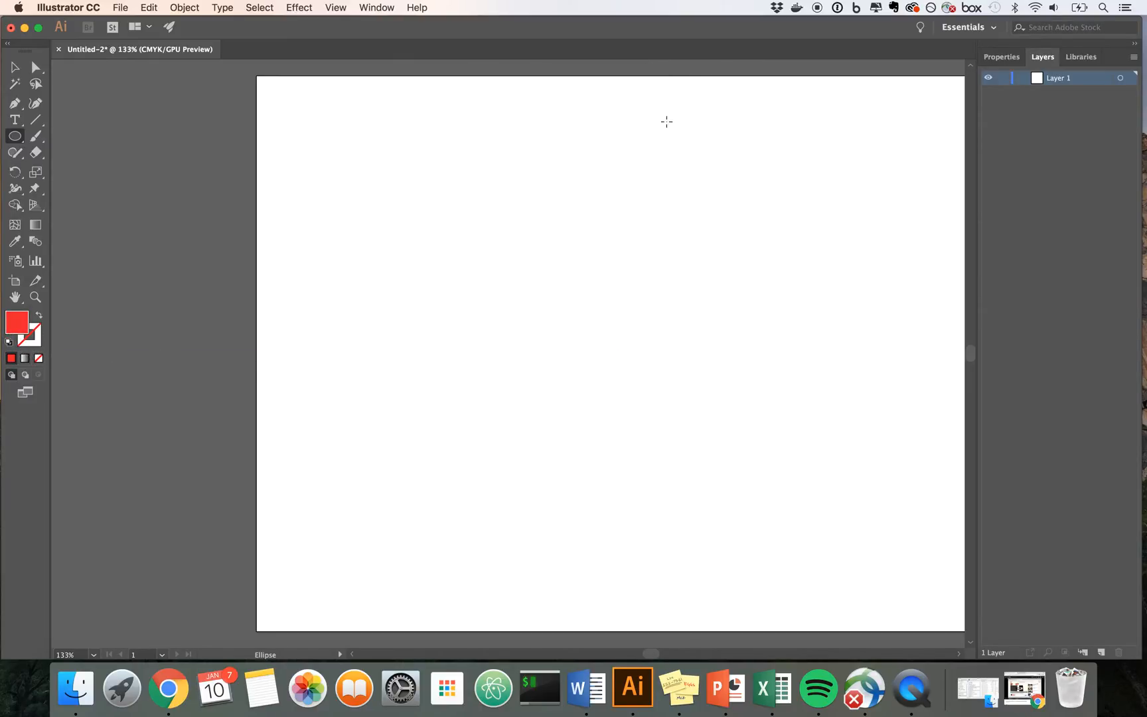
# Step: Draw a red circle in the upper middle of the artboard and place a copy beside it, level and slightly overlapping
pyautogui.moveTo(477, 211); pyautogui.dragTo(588, 305)
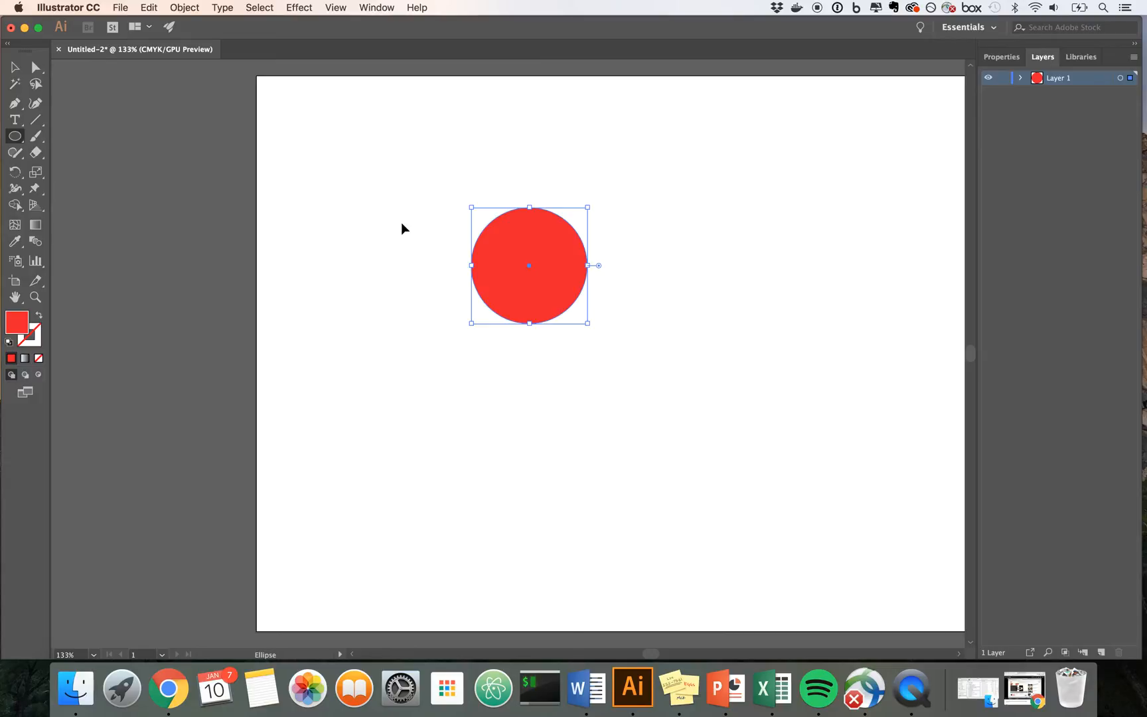
pyautogui.press('super+c')
pyautogui.press('super+v')
pyautogui.click(15, 67)
pyautogui.moveTo(524, 398); pyautogui.dragTo(641, 312)
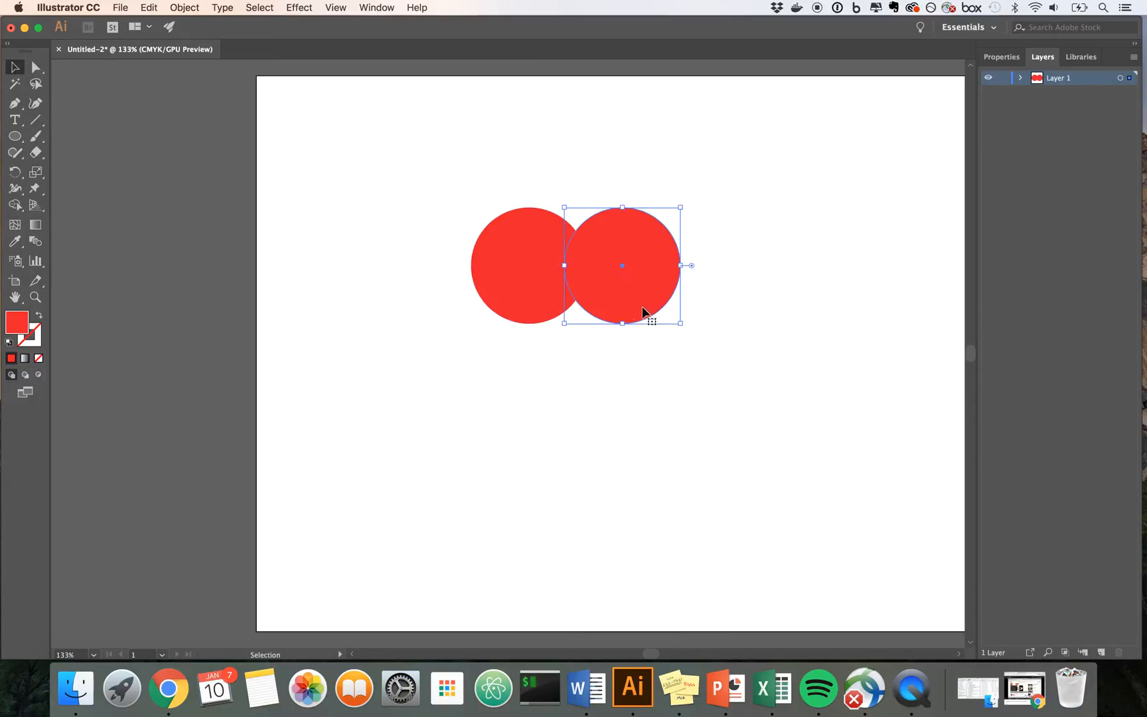
# Step: Scale both circles down together proportionally and move the pair slightly up and right on the artboard
pyautogui.moveTo(458, 193); pyautogui.dragTo(729, 339)
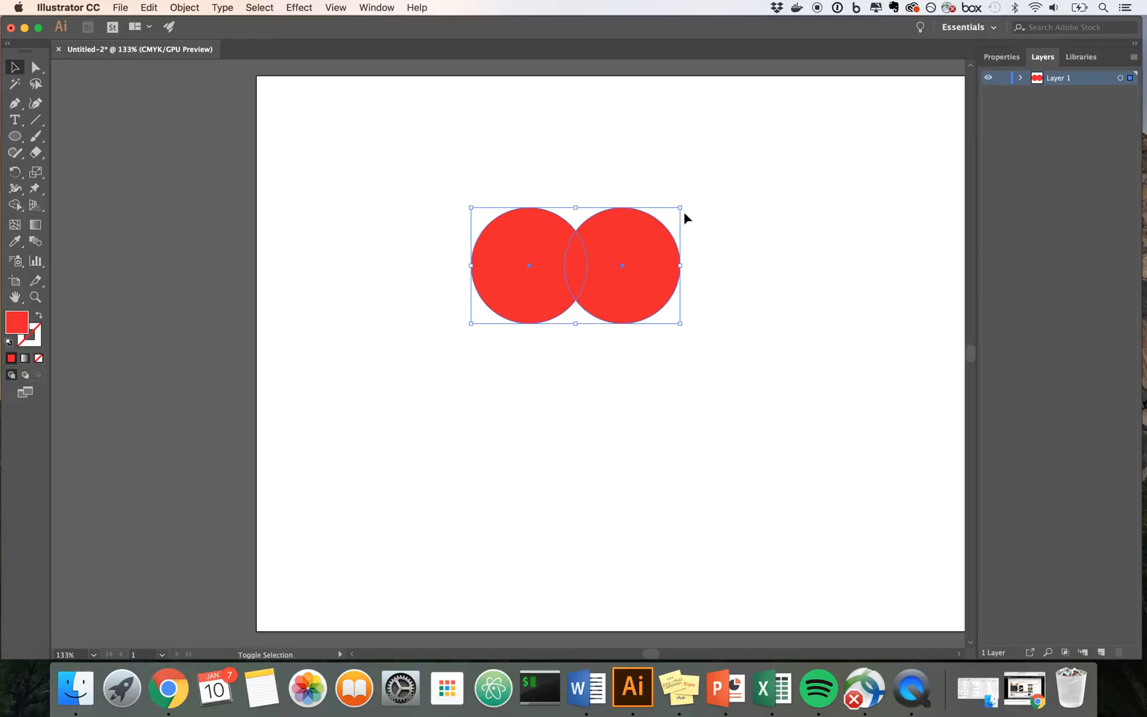
pyautogui.moveTo(681, 207); pyautogui.dragTo(654, 204)
pyautogui.click(740, 328)
pyautogui.click(670, 241)
pyautogui.click(670, 240)
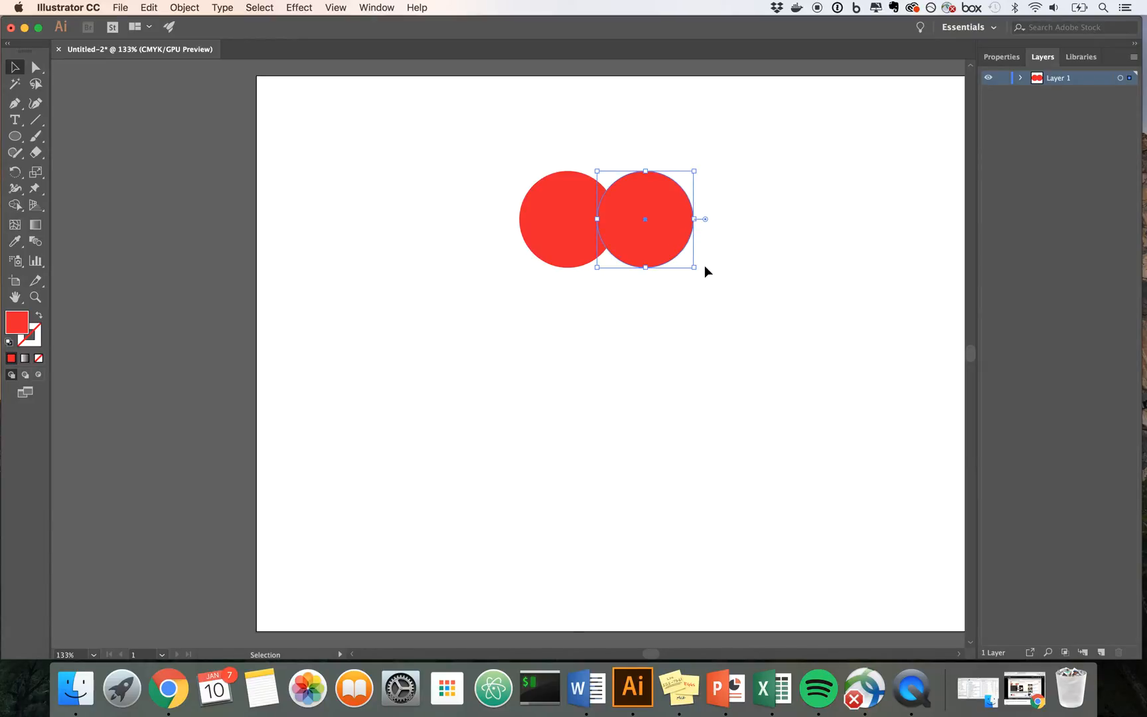
pyautogui.click(727, 275)
pyautogui.click(555, 228)
pyautogui.click(645, 231)
pyautogui.click(648, 286)
pyautogui.click(650, 241)
pyautogui.click(725, 256)
pyautogui.click(671, 241)
pyautogui.press('super+t')
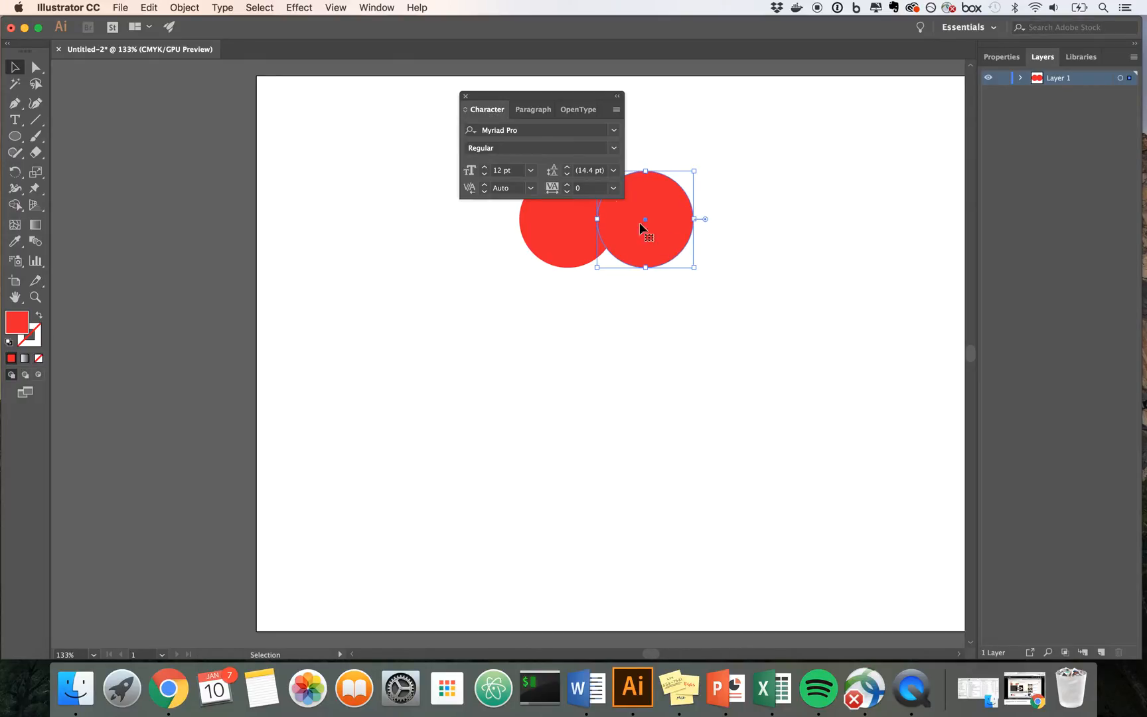
pyautogui.click(465, 96)
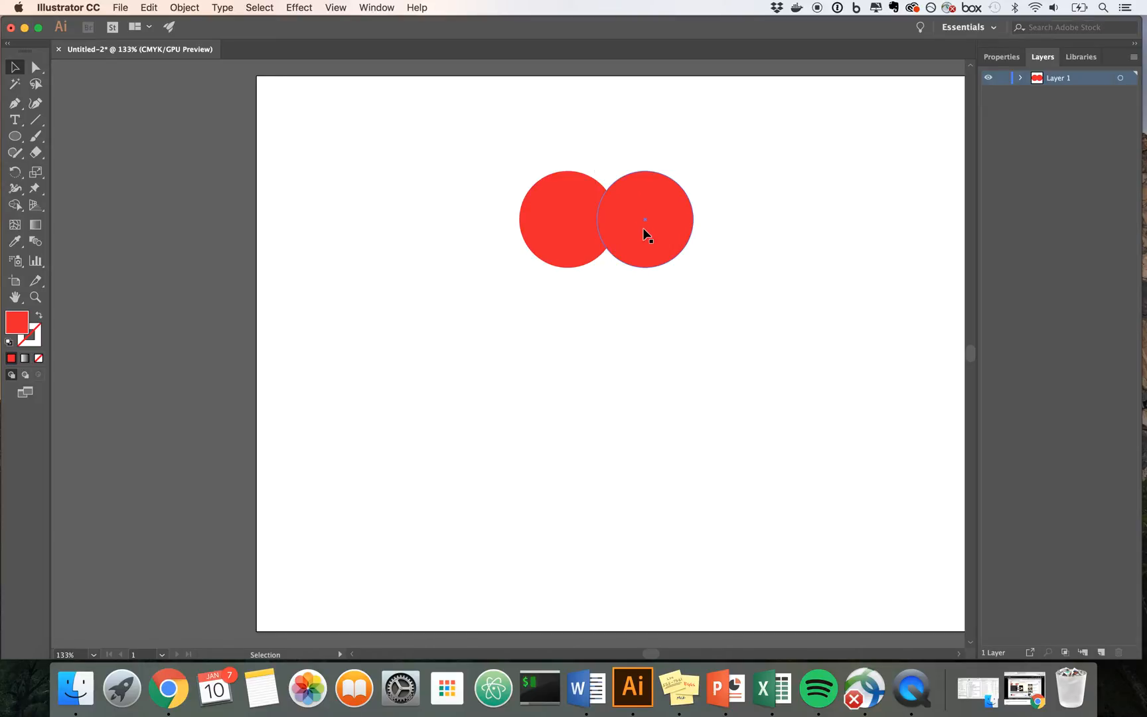
pyautogui.click(597, 281)
# Step: Use the Polygon tool to create a triangle with 3 sides and a 0.6944 in radius, below and left of the circles
pyautogui.click(22, 142)
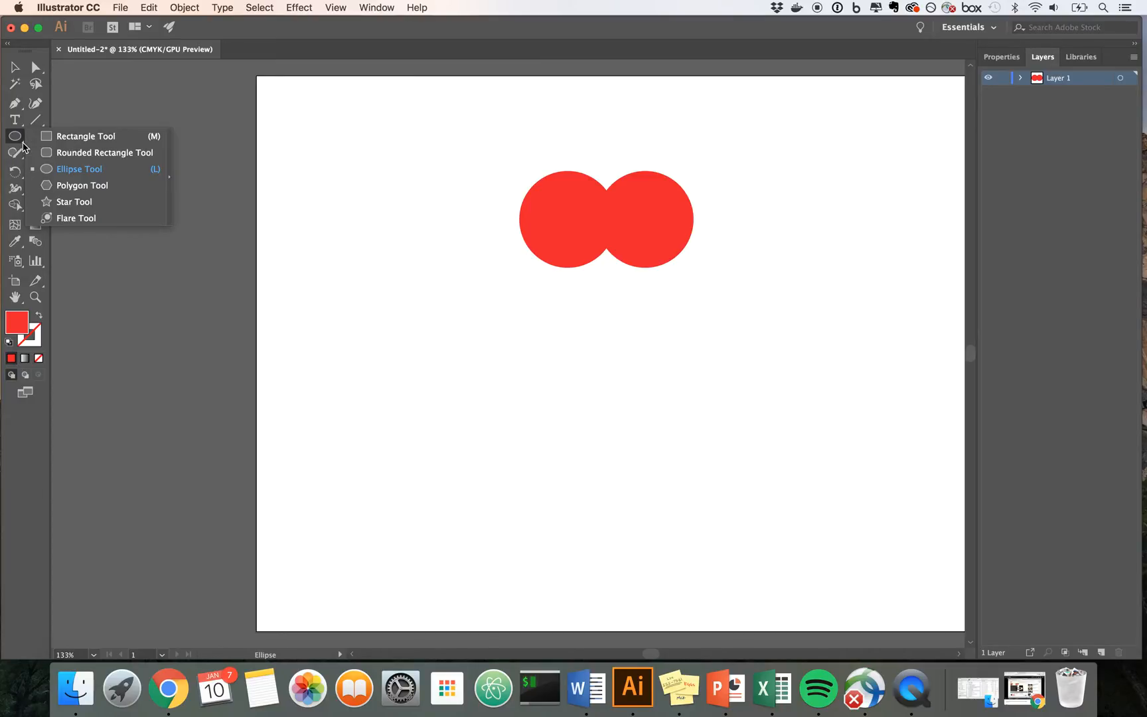
pyautogui.click(54, 184)
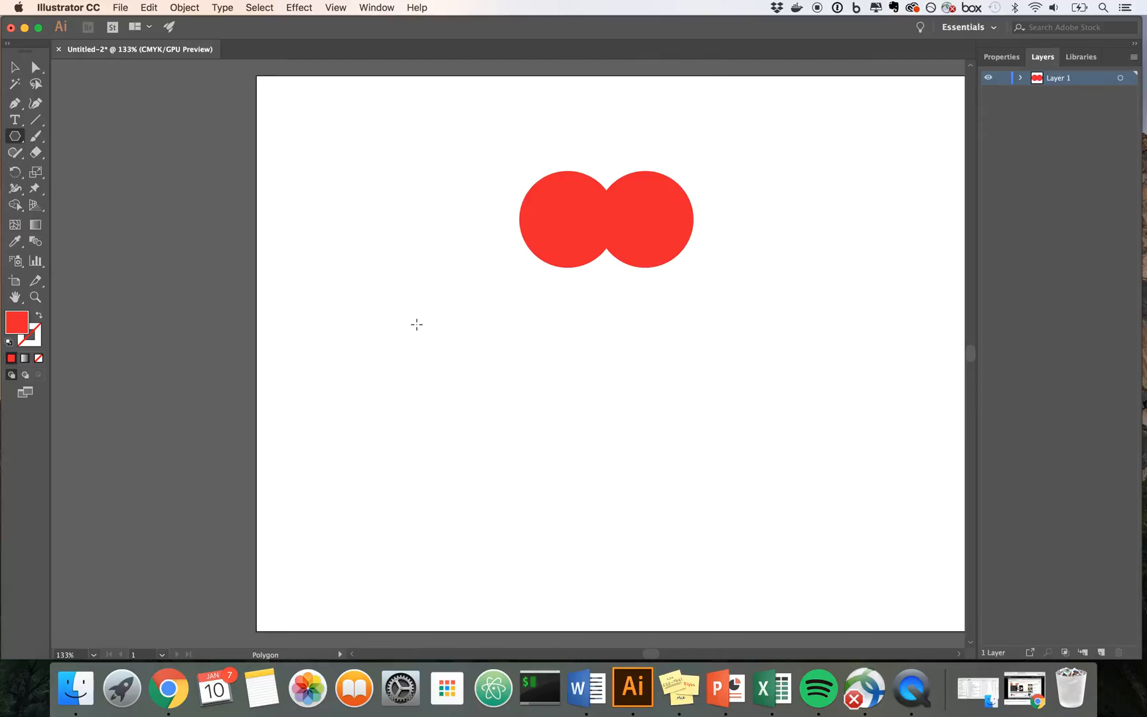
pyautogui.click(417, 325)
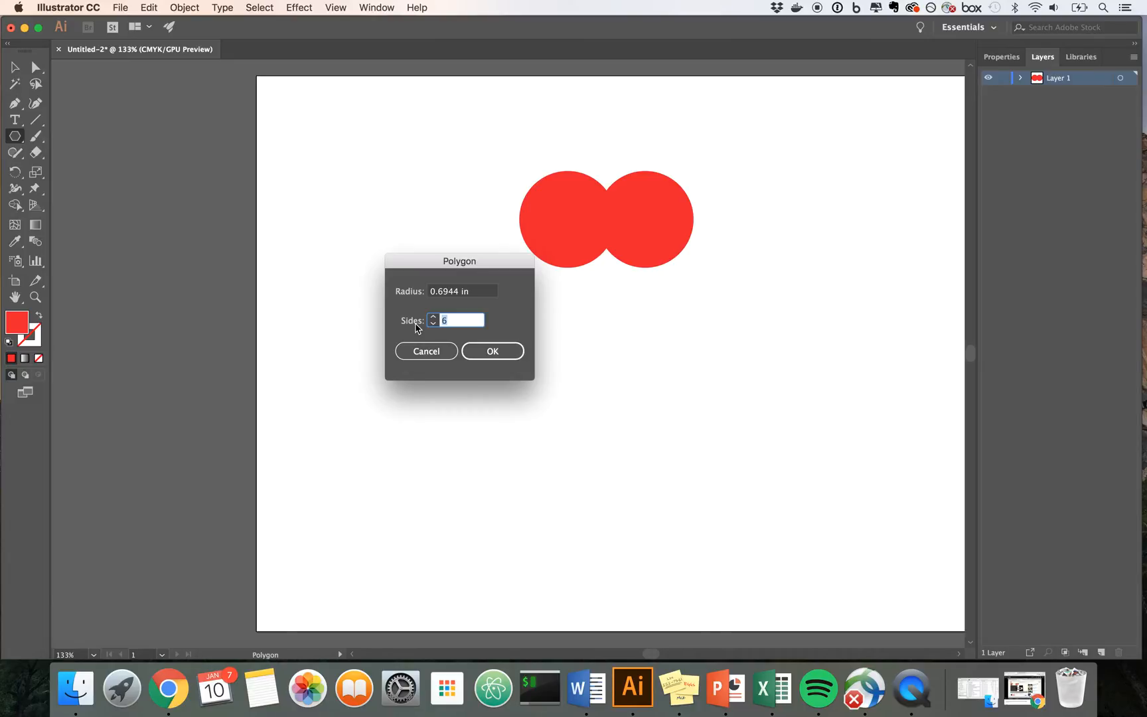
pyautogui.write('3')
pyautogui.click(495, 350)
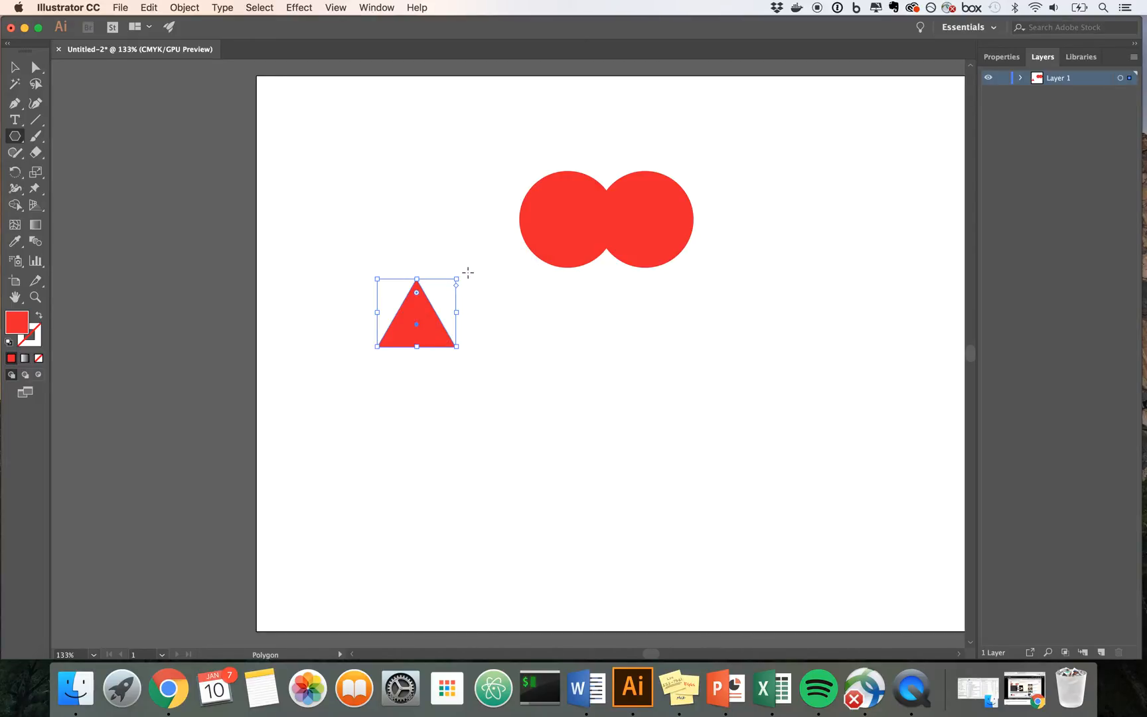
# Step: Rotate the triangle to point straight down and move it against the lower part of the left circle
pyautogui.moveTo(464, 275); pyautogui.dragTo(335, 412)
pyautogui.moveTo(414, 347)
pyautogui.mouseDown()
pyautogui.moveTo(597, 353)
pyautogui.moveTo(606, 342)
pyautogui.mouseUp()
pyautogui.press('super+z')
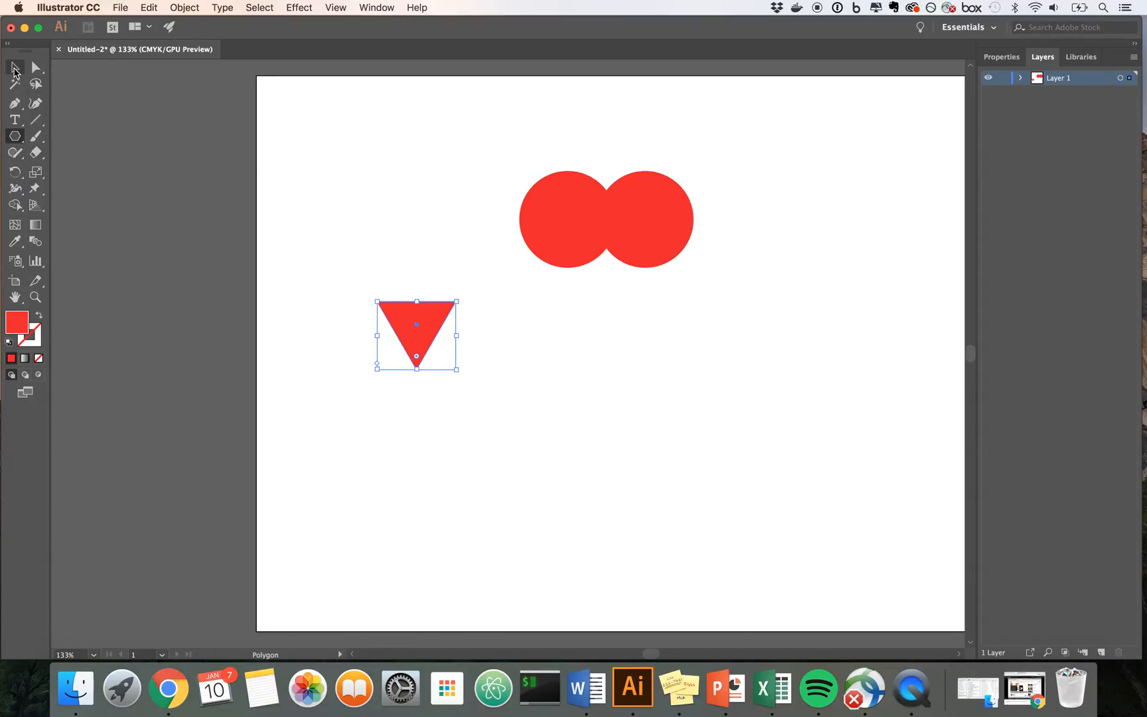
pyautogui.click(15, 69)
pyautogui.moveTo(429, 326); pyautogui.dragTo(581, 270)
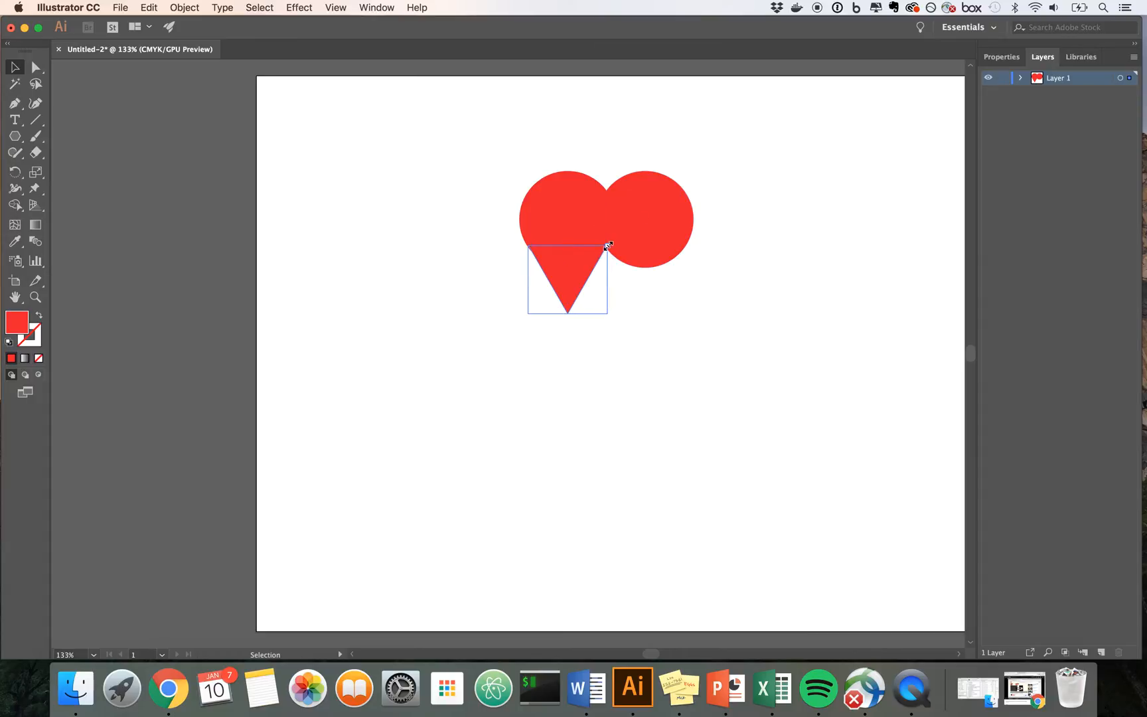
# Step: Widen the triangle to span both circles and stretch its tip downward to complete a heart shape
pyautogui.moveTo(607, 279); pyautogui.dragTo(687, 286)
pyautogui.moveTo(608, 313); pyautogui.dragTo(608, 372)
pyautogui.click(745, 313)
pyautogui.click(640, 296)
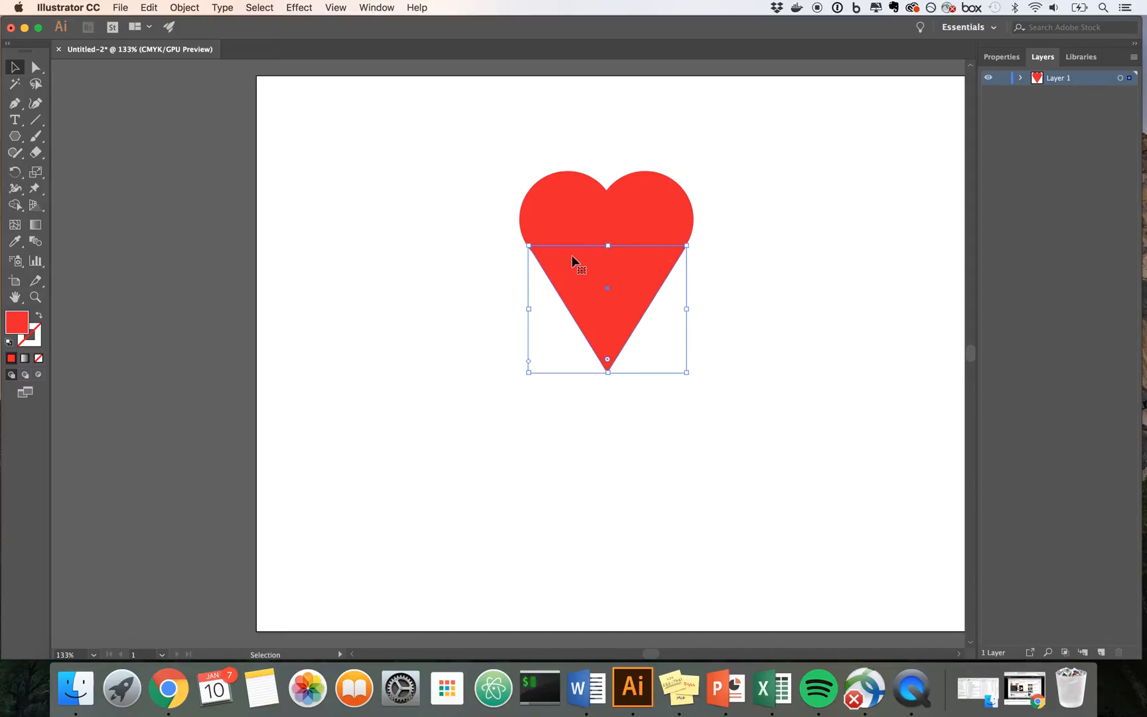
pyautogui.click(417, 155)
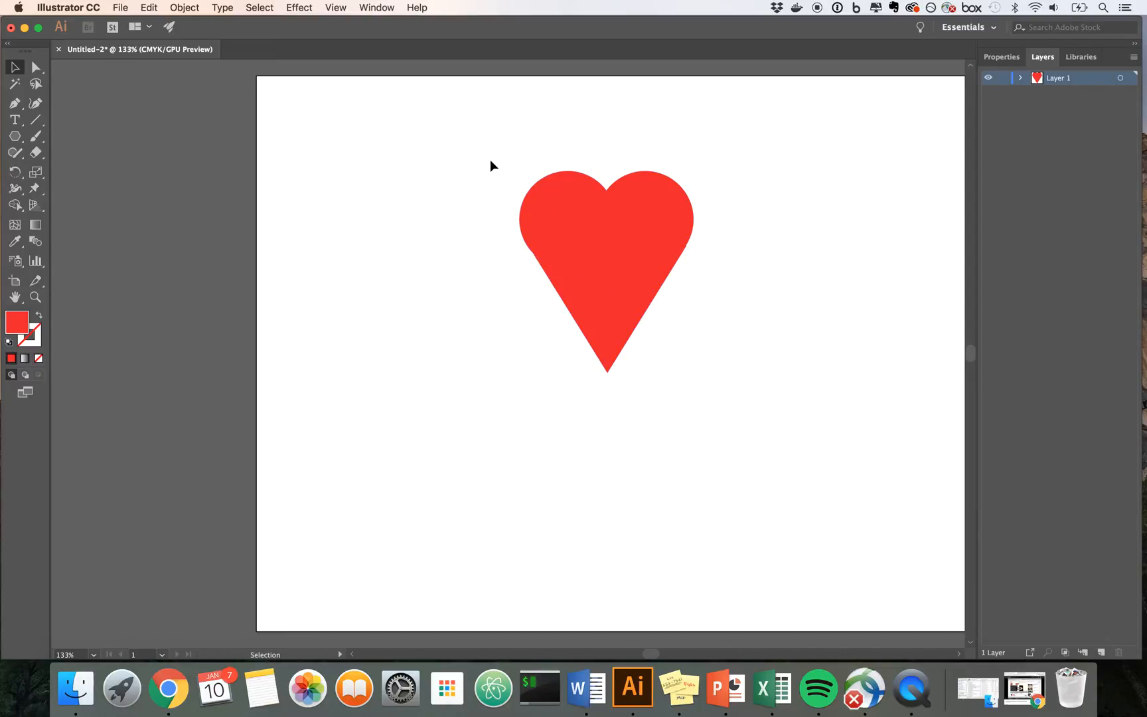
# Step: Select both circles and the triangle and open the Pathfinder panel
pyautogui.moveTo(489, 157); pyautogui.dragTo(747, 440)
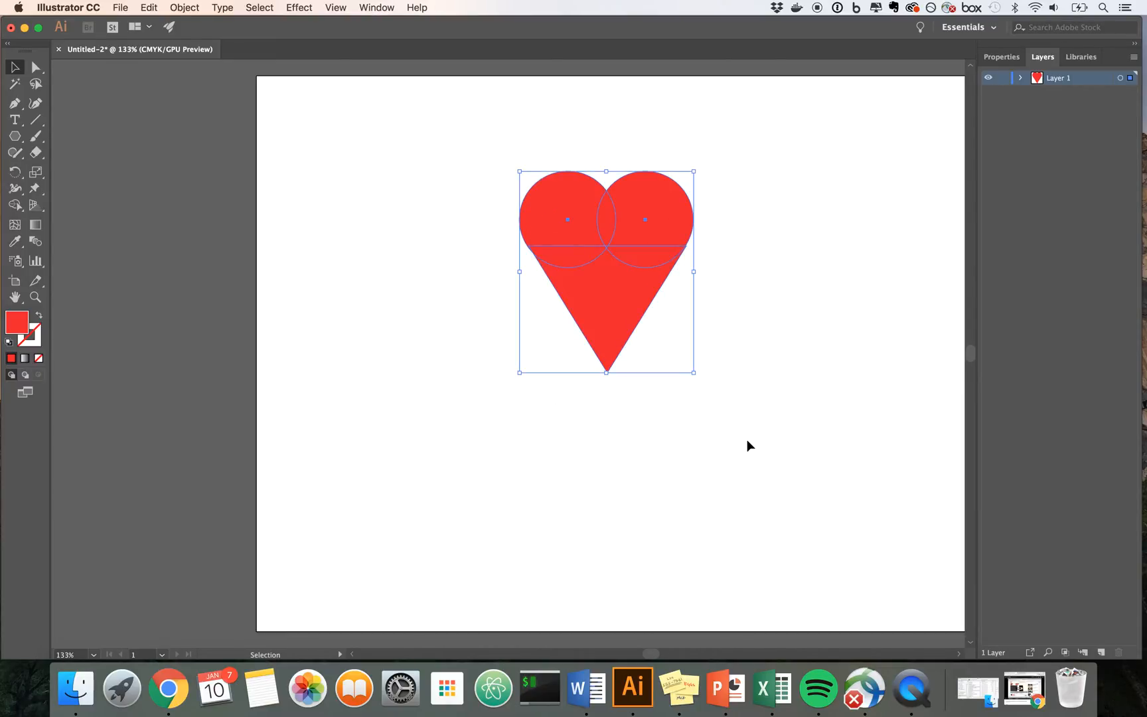
pyautogui.click(418, 8)
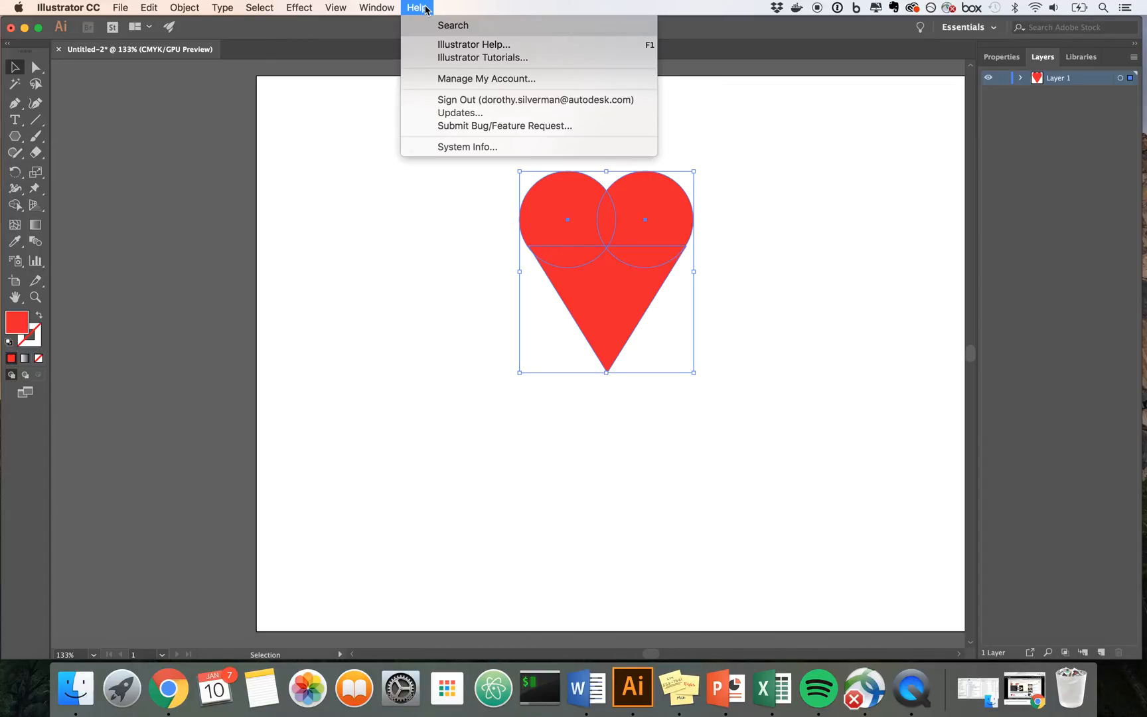
pyautogui.write('pathfin')
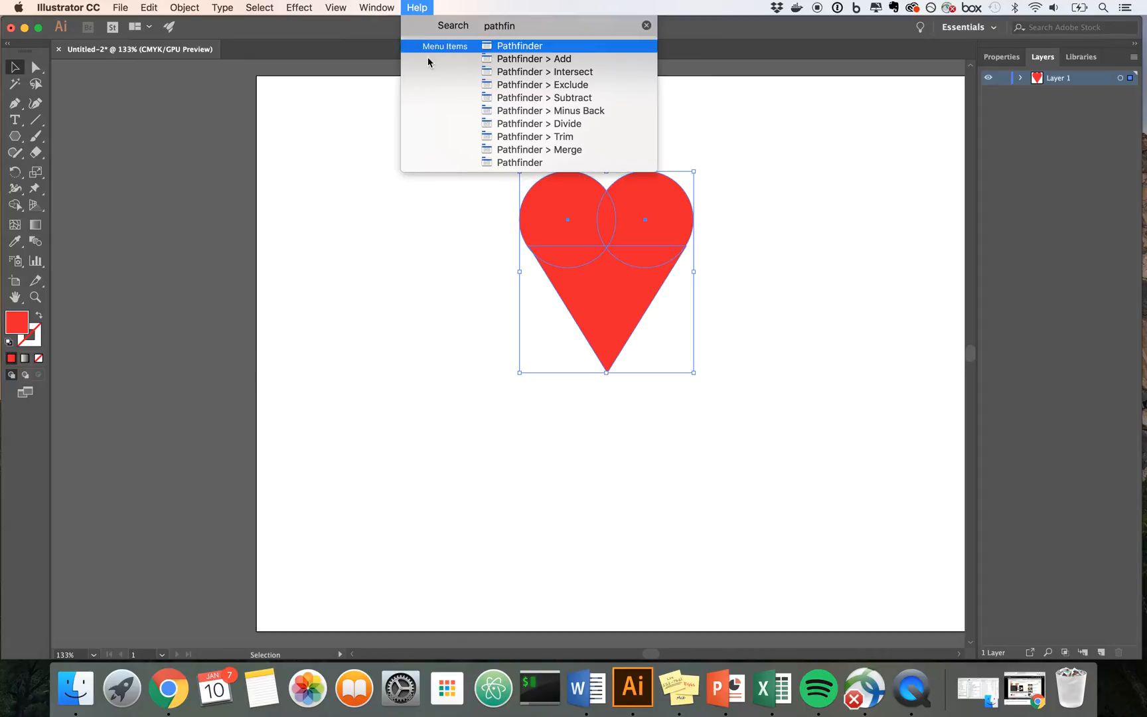
pyautogui.moveTo(496, 164)
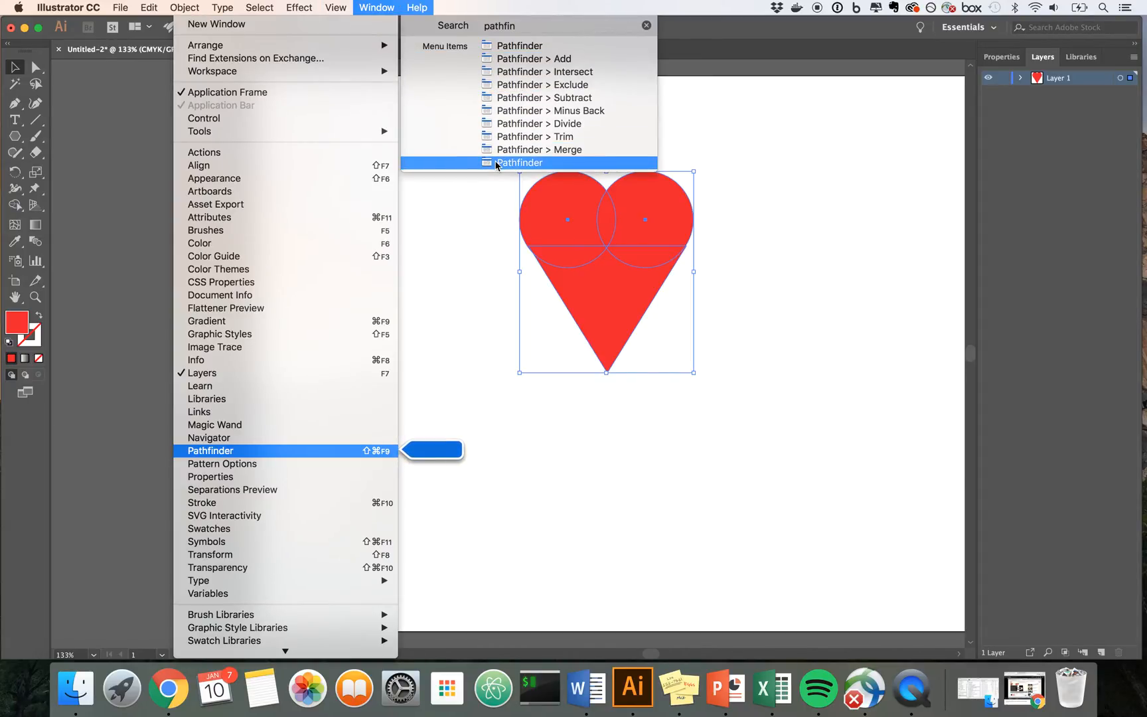
pyautogui.click(497, 163)
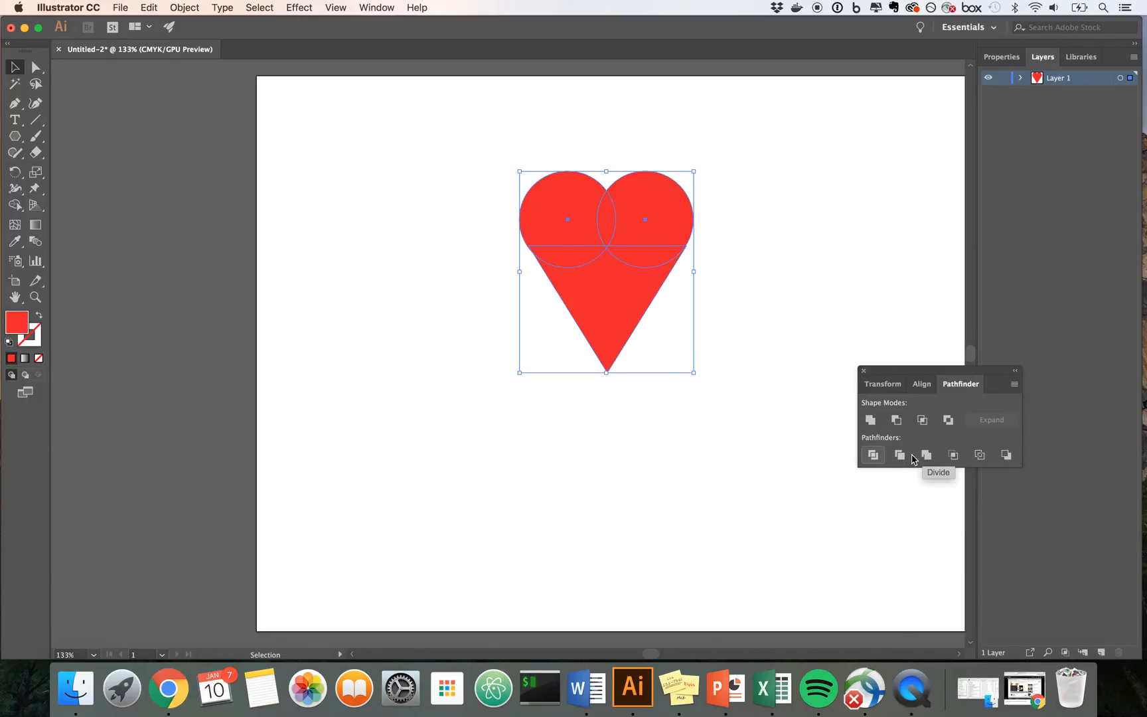
# Step: Try to unite the circles and triangle into one shape and inspect where the triangle meets the circles
pyautogui.click(871, 420)
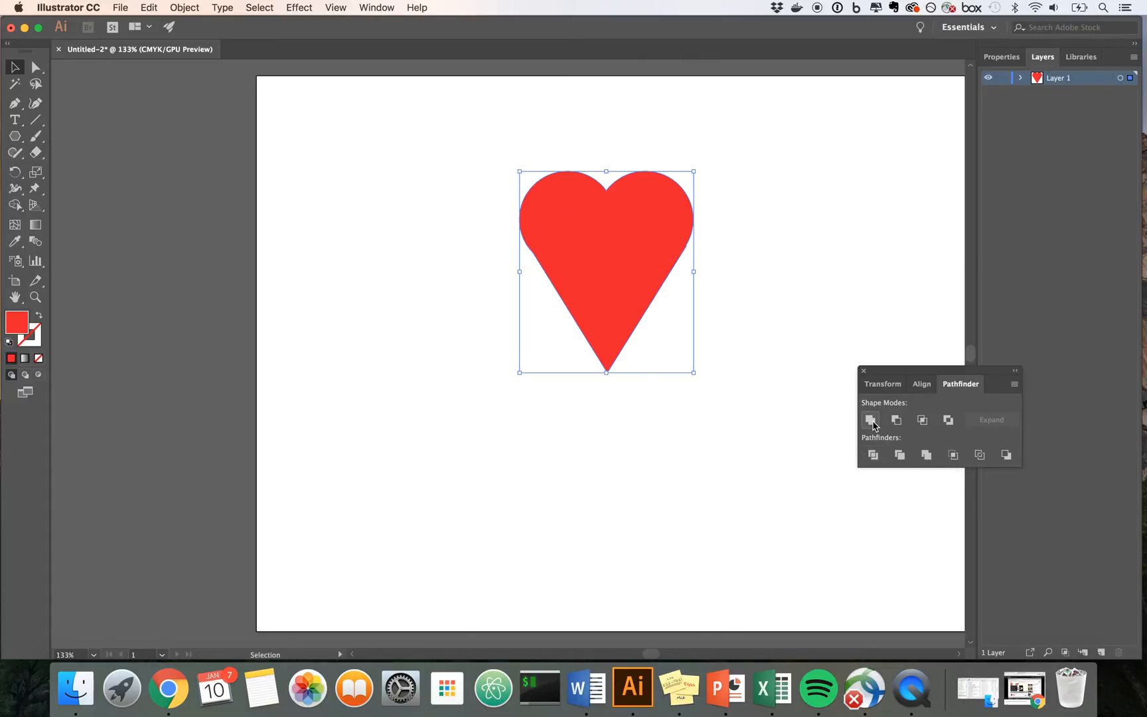
pyautogui.click(708, 399)
pyautogui.click(637, 288)
pyautogui.scroll(5, 637, 289)
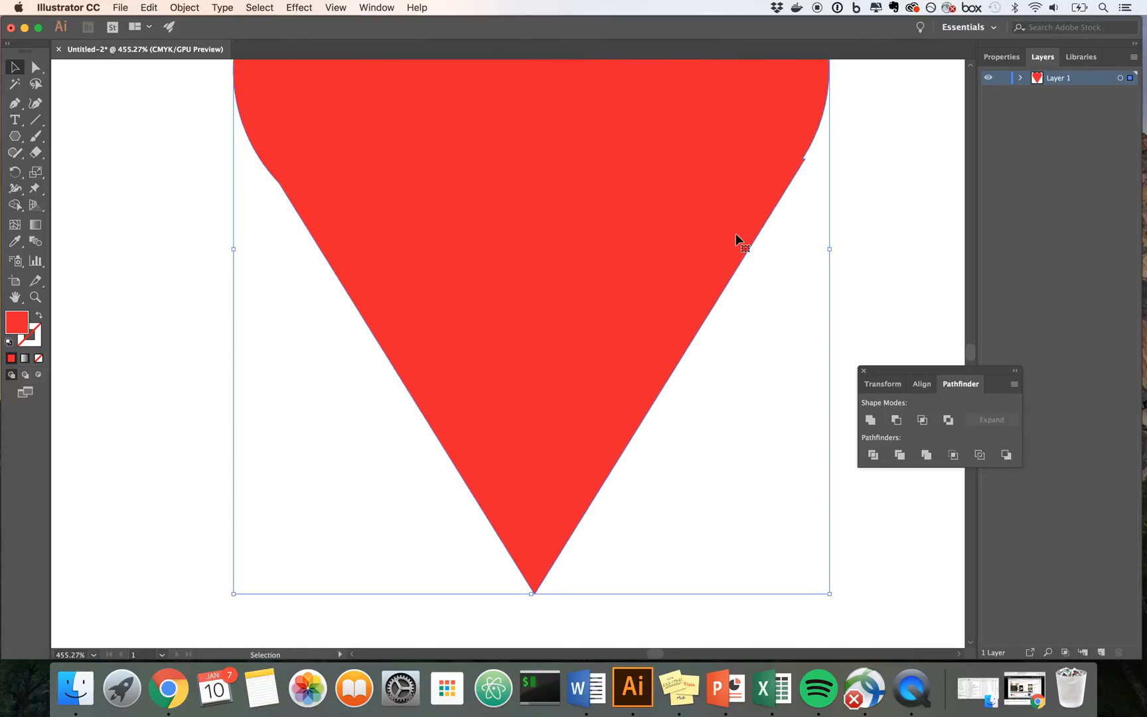
pyautogui.scroll(-3, 735, 232)
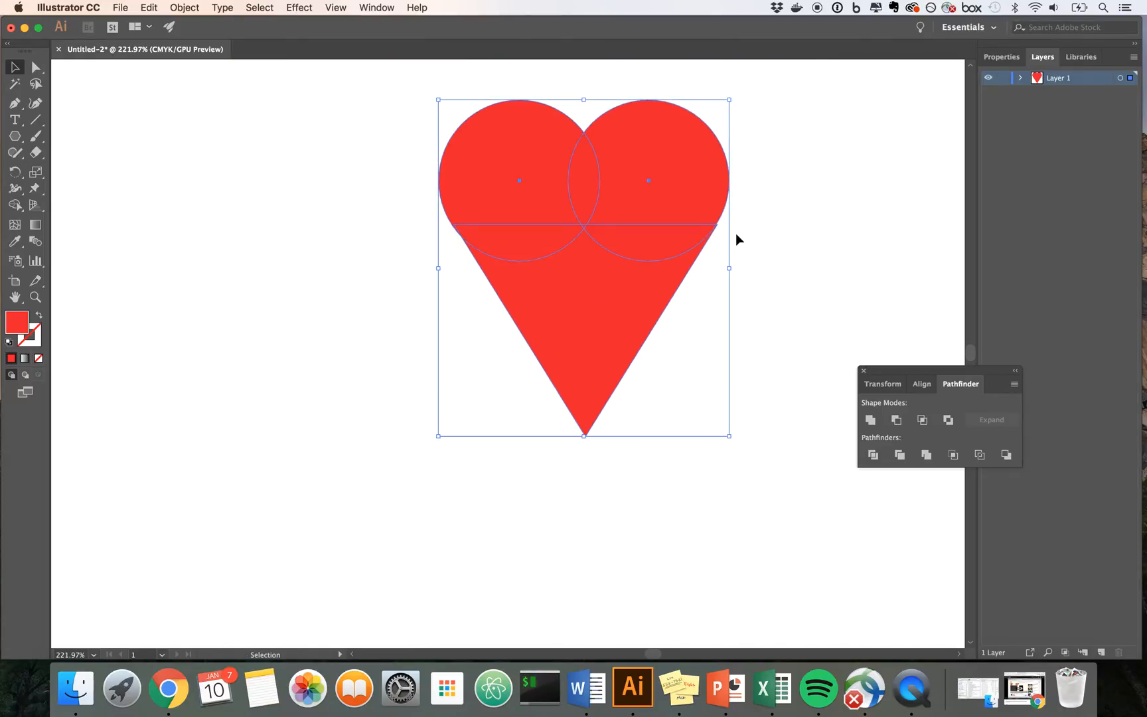
# Step: Move the triangle slightly up so its upper right corner lines up with the edge of the right circle
pyautogui.click(740, 238)
pyautogui.scroll(2, 635, 259)
pyautogui.scroll(5, 633, 252)
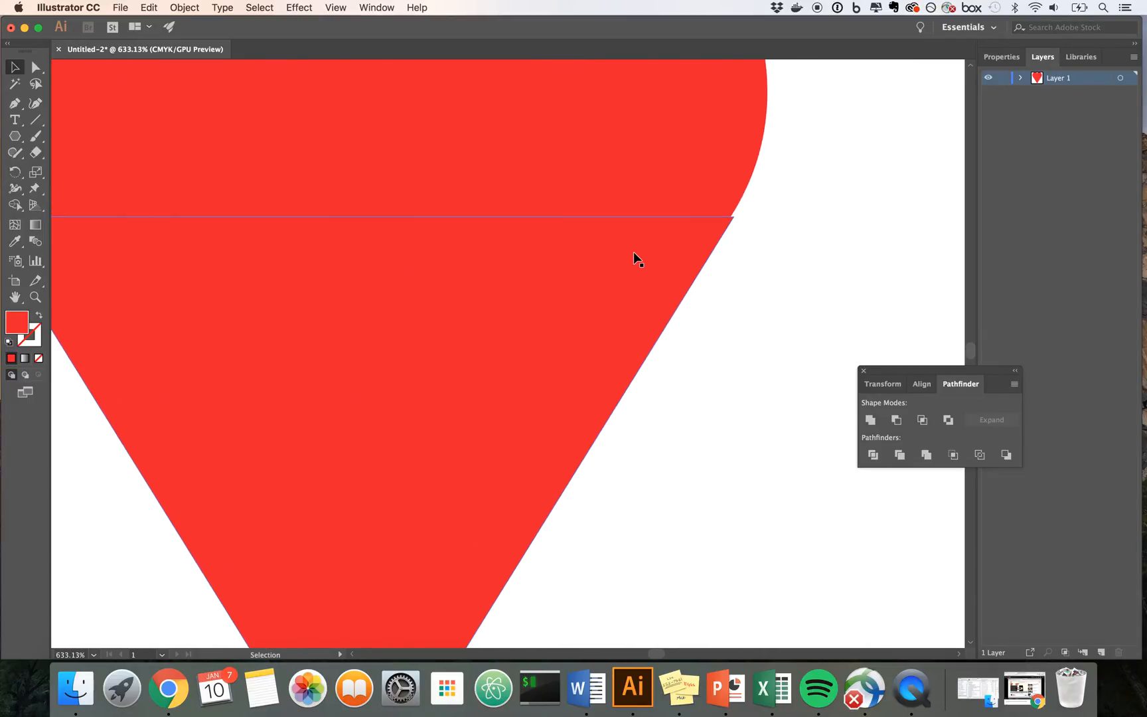
pyautogui.click(705, 238)
pyautogui.moveTo(734, 216); pyautogui.dragTo(732, 211)
pyautogui.click(752, 210)
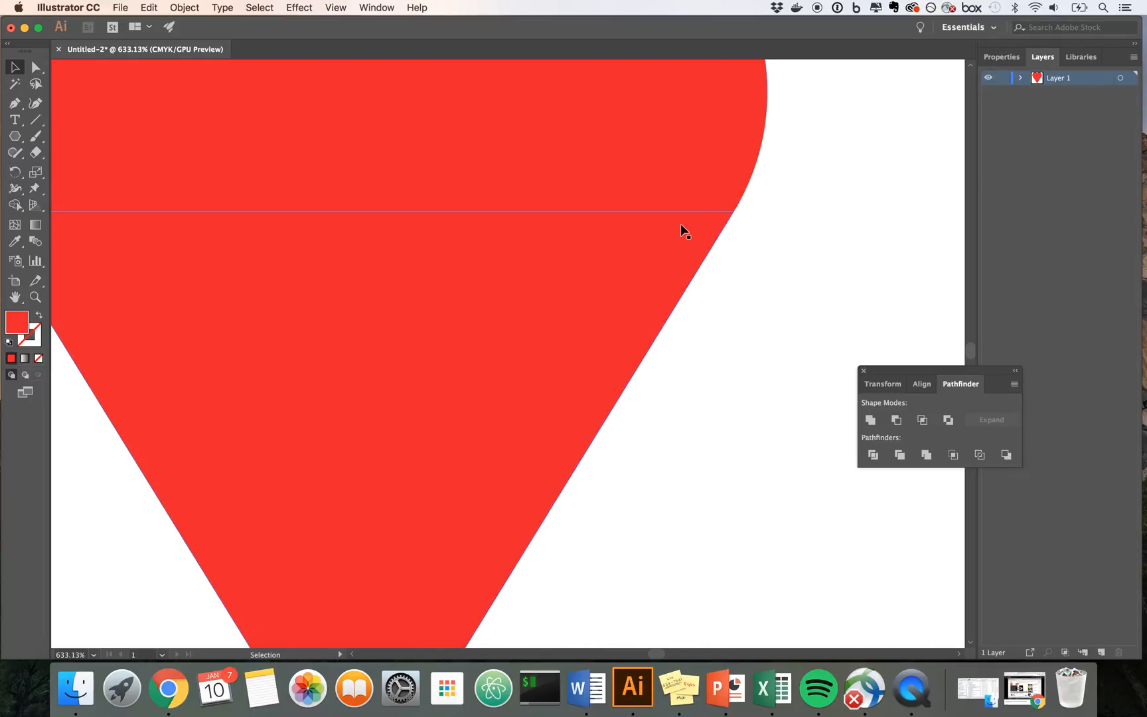
# Step: Shift the triangle slightly left so its upper left corner meets the edge of the left circle
pyautogui.hscroll(-5, 680, 224)
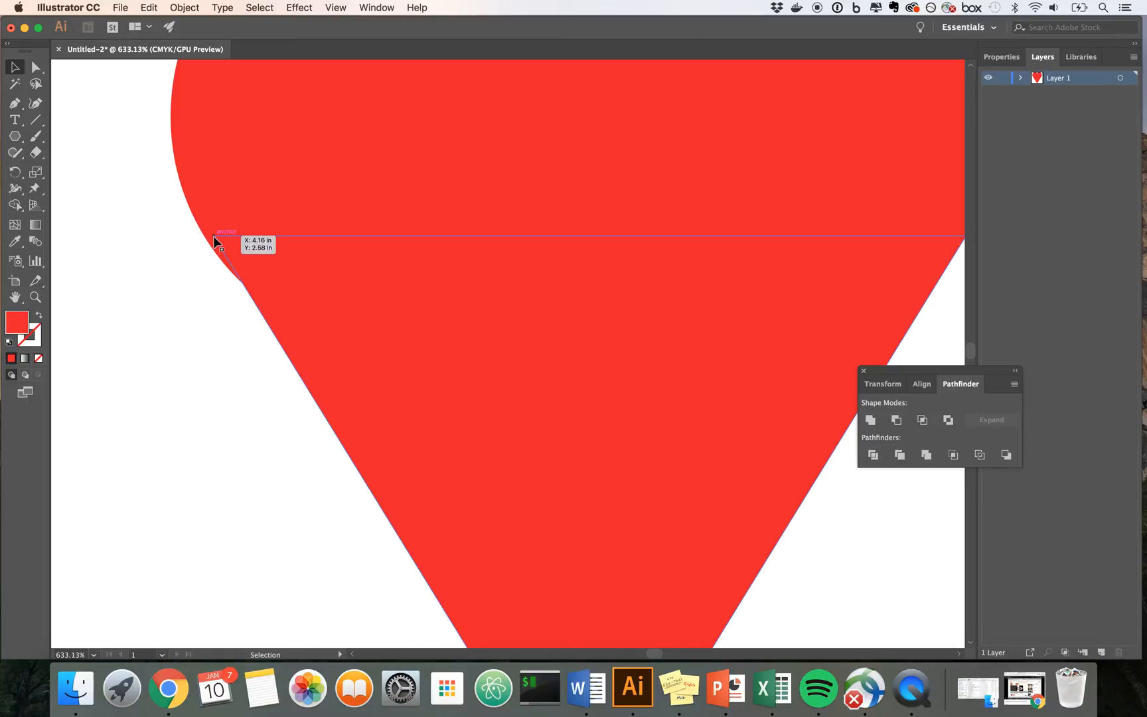
pyautogui.moveTo(213, 236); pyautogui.dragTo(204, 236)
pyautogui.click(178, 240)
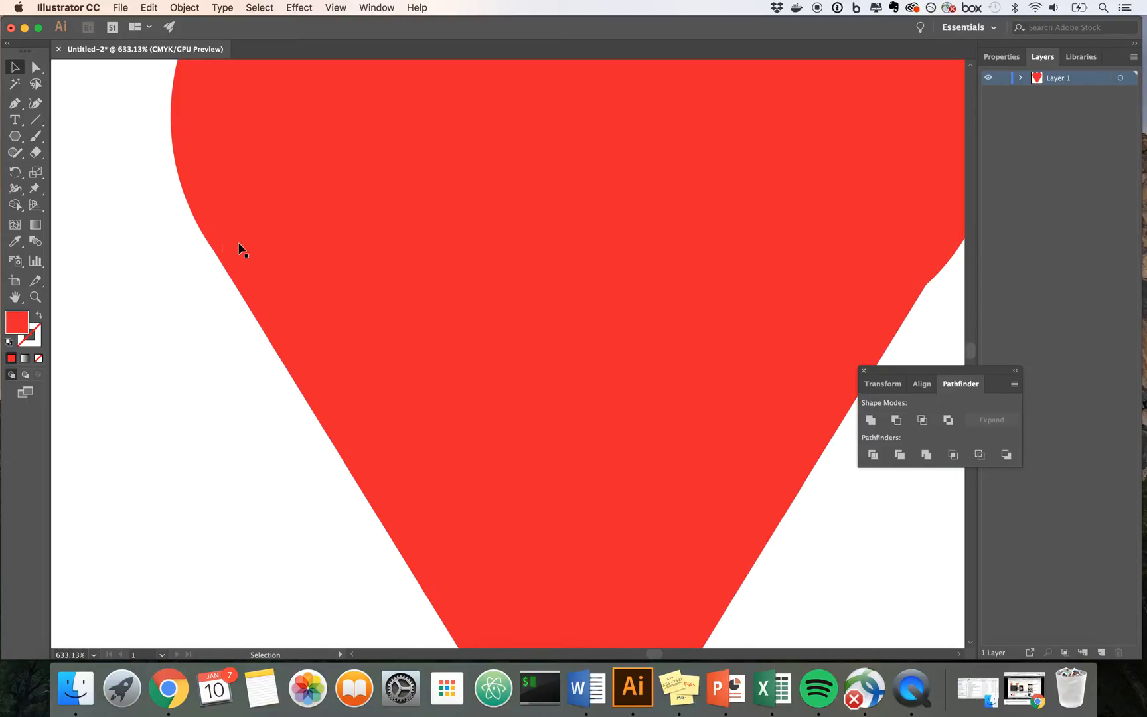
pyautogui.press('super+0')
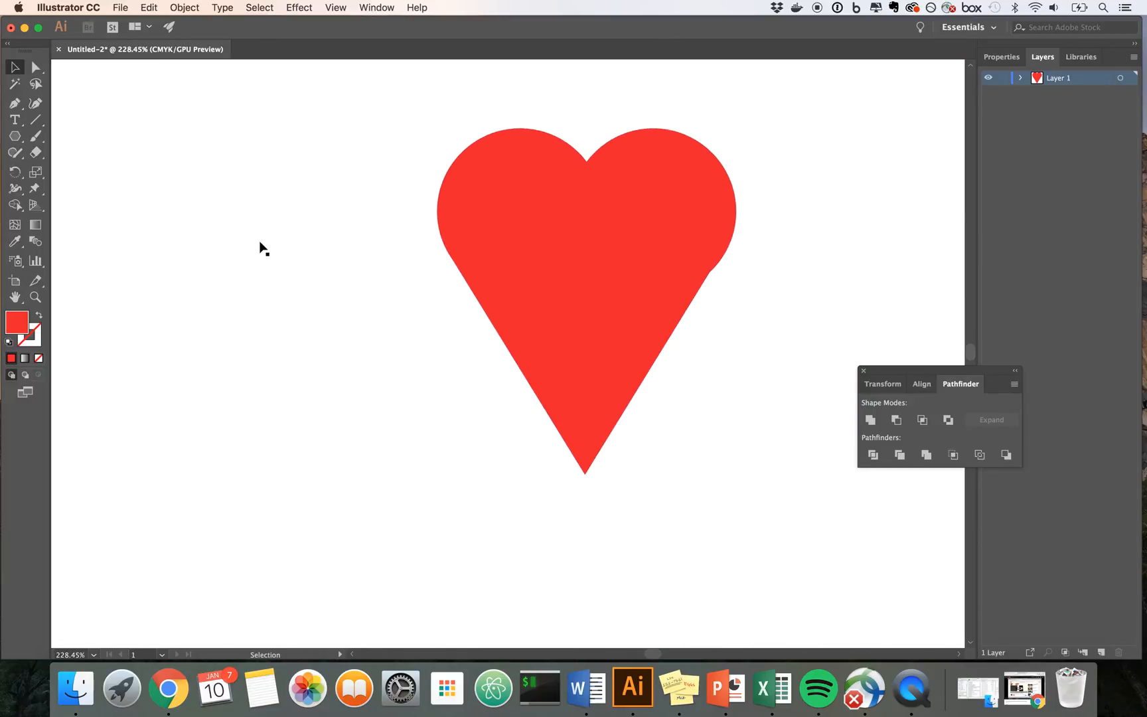
# Step: Try to adjust the triangle's upper corners individually to the circles' edges with the Direct Selection tool
pyautogui.click(602, 296)
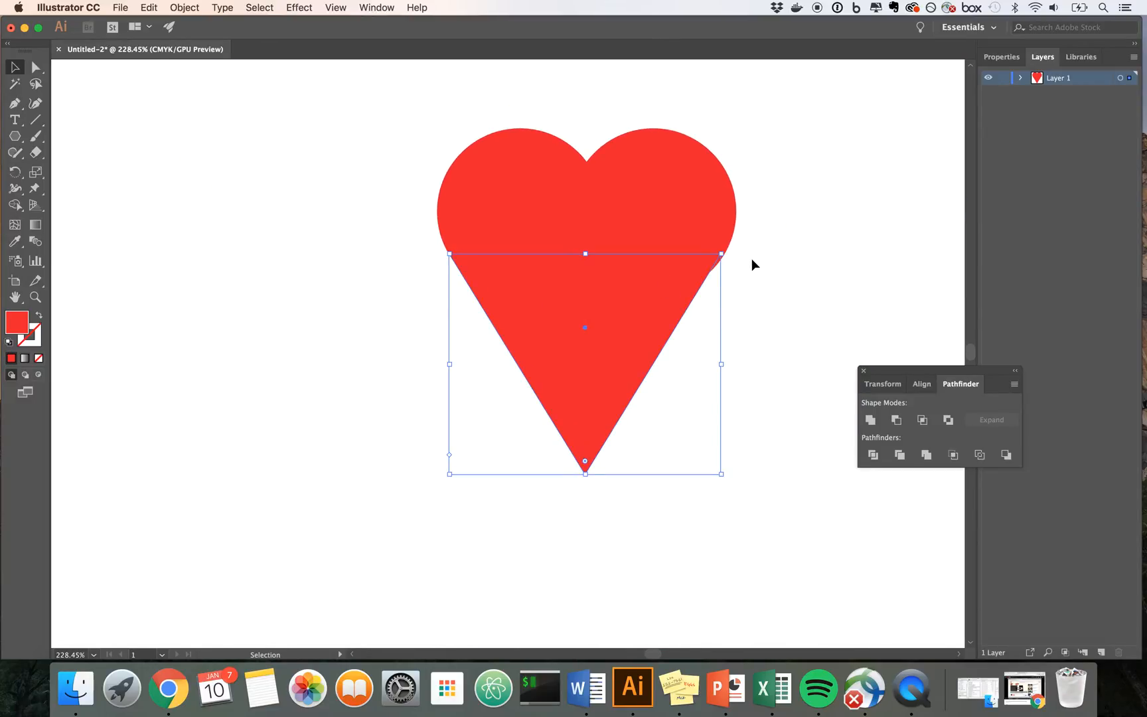
pyautogui.scroll(2, 752, 258)
pyautogui.scroll(2, 752, 258)
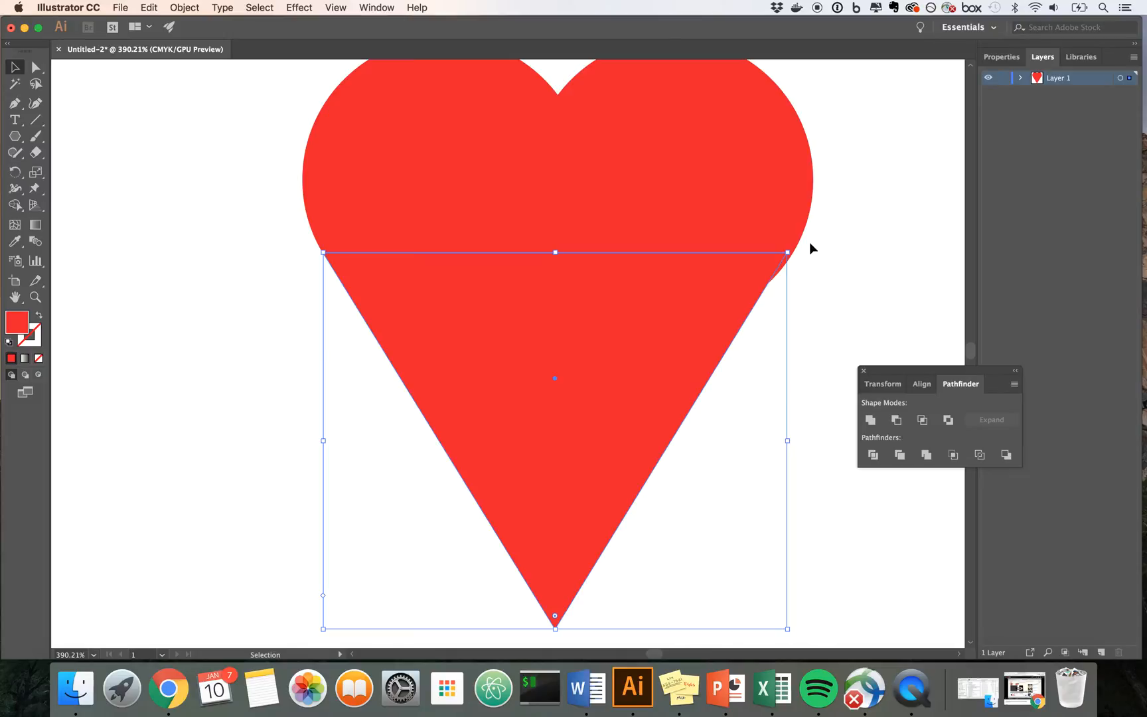
pyautogui.click(36, 68)
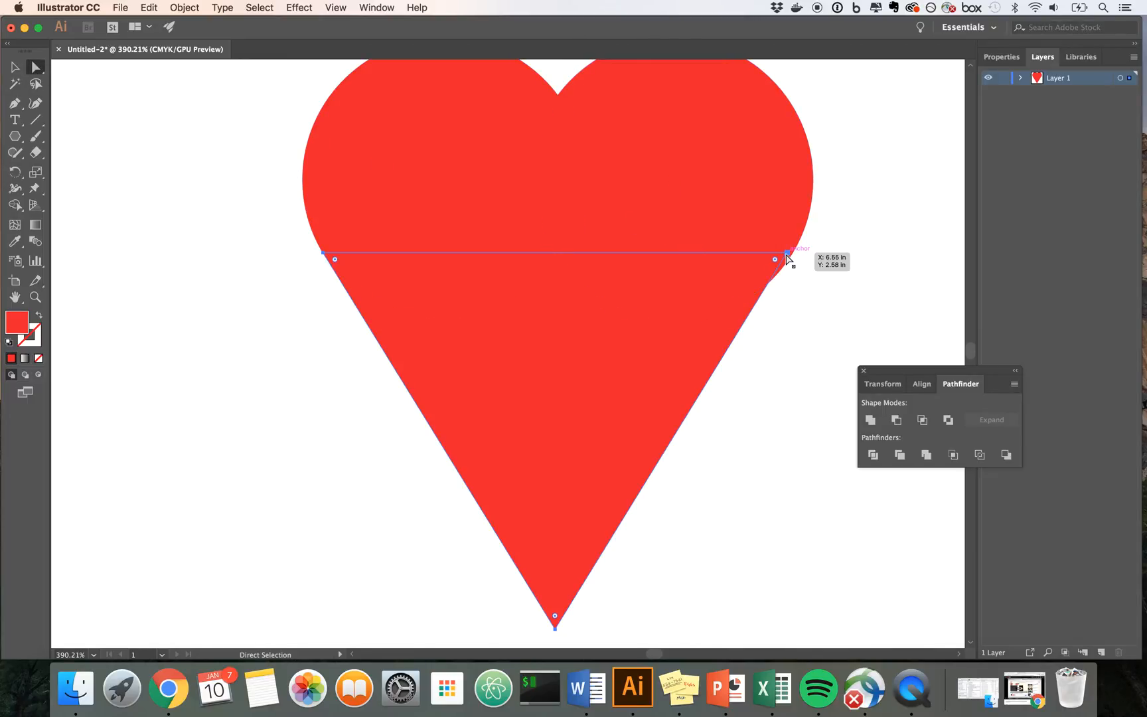
pyautogui.moveTo(789, 252); pyautogui.dragTo(794, 250)
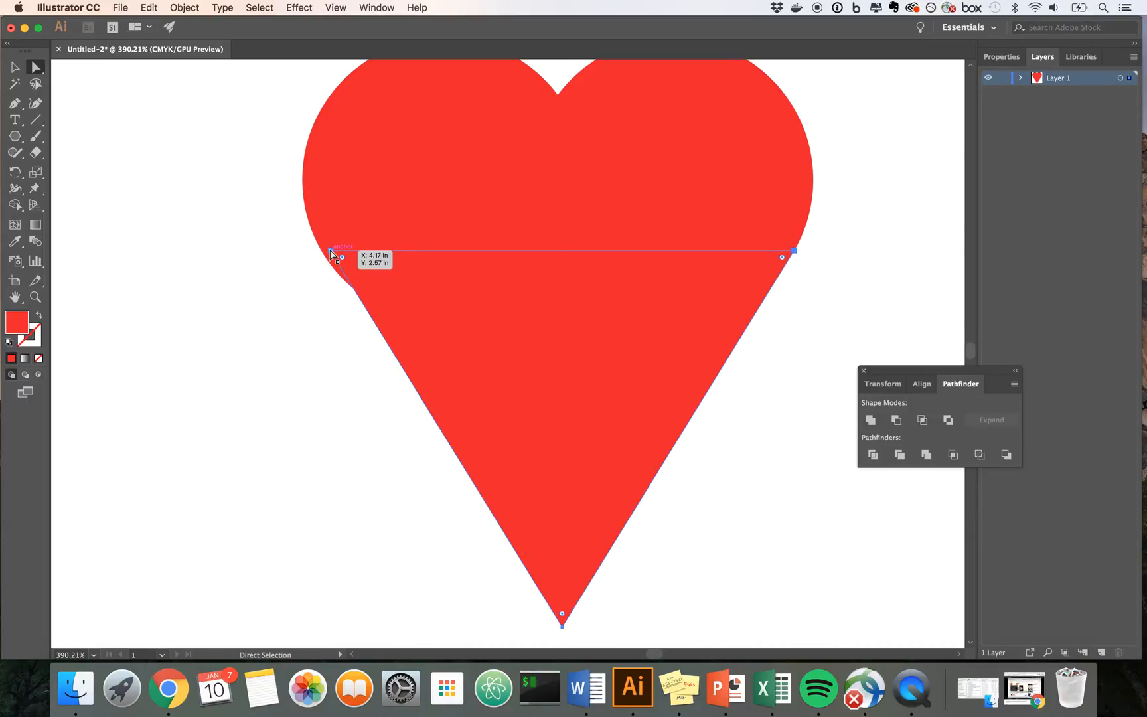
pyautogui.moveTo(331, 252); pyautogui.dragTo(324, 254)
pyautogui.moveTo(776, 258); pyautogui.dragTo(817, 262)
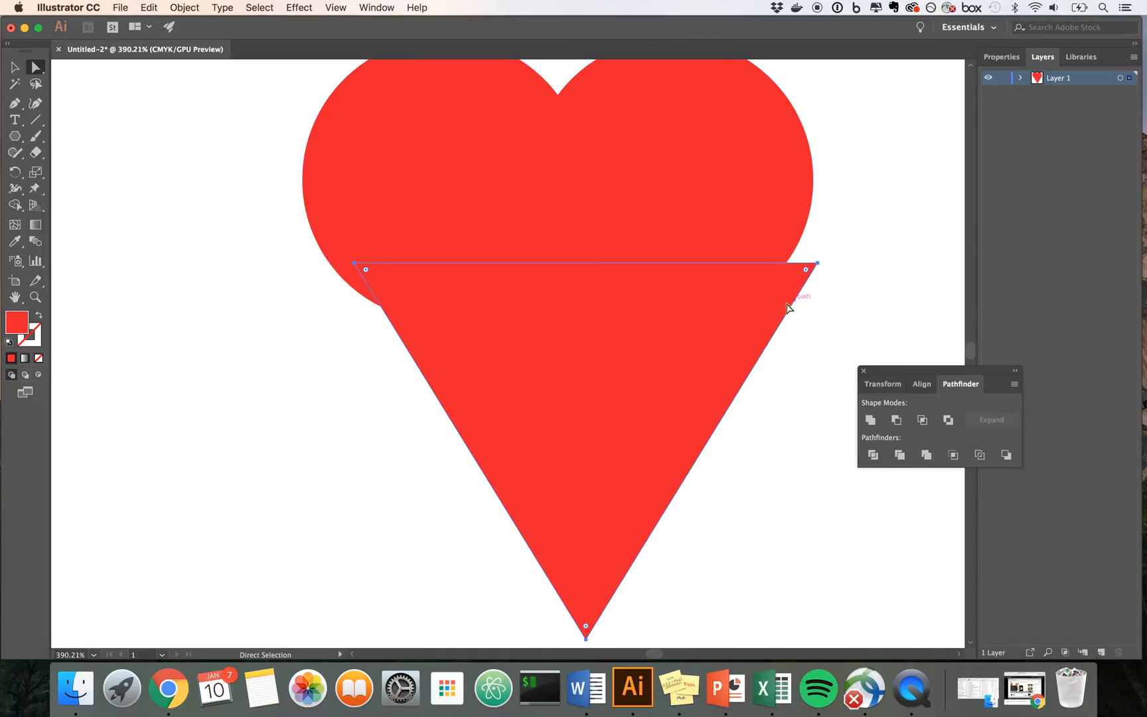
pyautogui.click(15, 67)
pyautogui.click(543, 346)
pyautogui.doubleClick(549, 349)
pyautogui.click(151, 233)
pyautogui.click(59, 68)
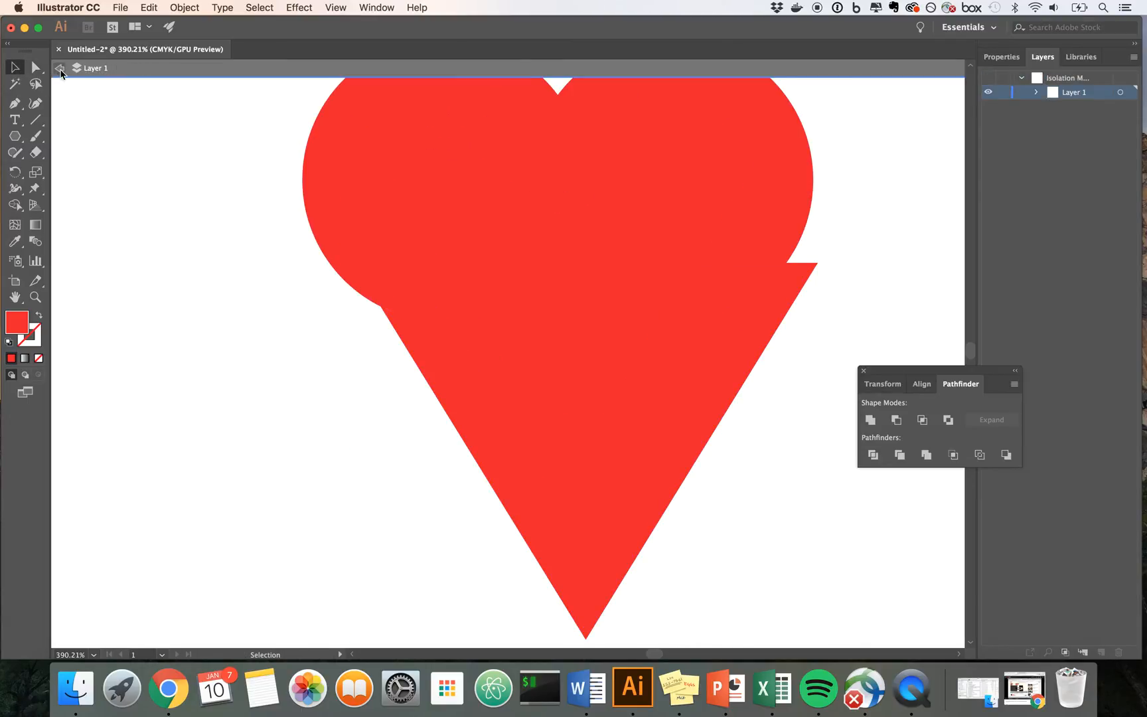
# Step: Move the triangle back under the circles and widen it until its upper corners reach the circles' outer edges
pyautogui.moveTo(479, 393); pyautogui.dragTo(440, 364)
pyautogui.moveTo(783, 425); pyautogui.dragTo(803, 422)
pyautogui.click(265, 372)
pyautogui.moveTo(370, 287); pyautogui.dragTo(371, 284)
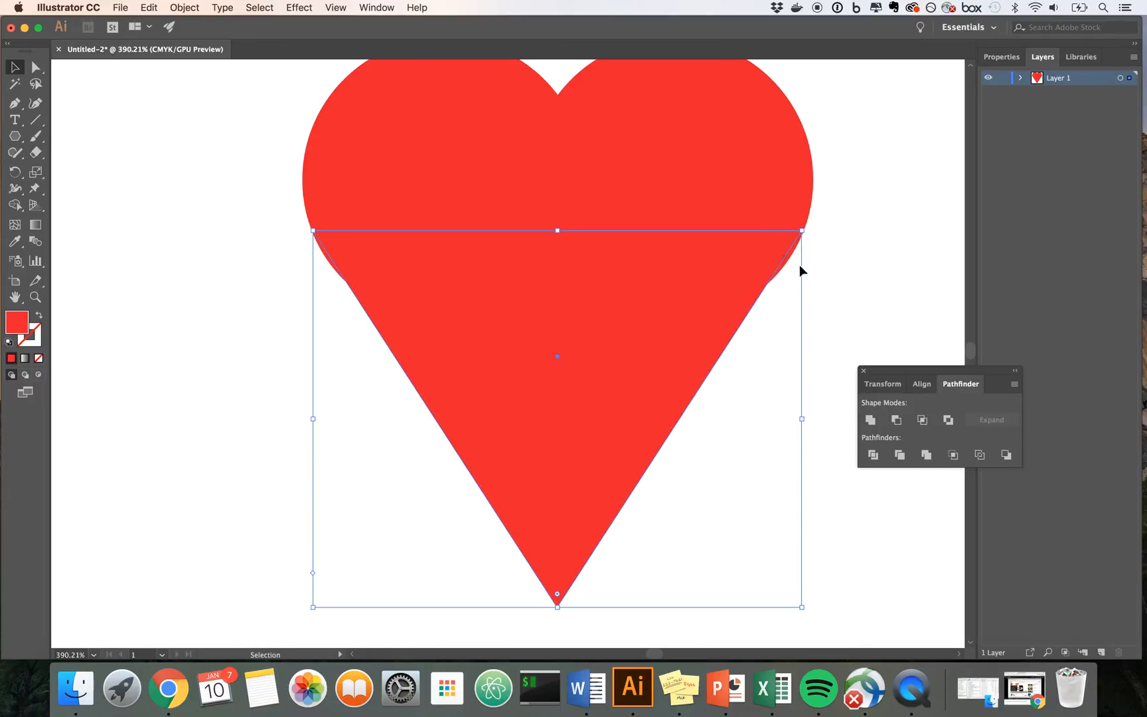
pyautogui.moveTo(803, 418); pyautogui.dragTo(806, 419)
pyautogui.click(838, 358)
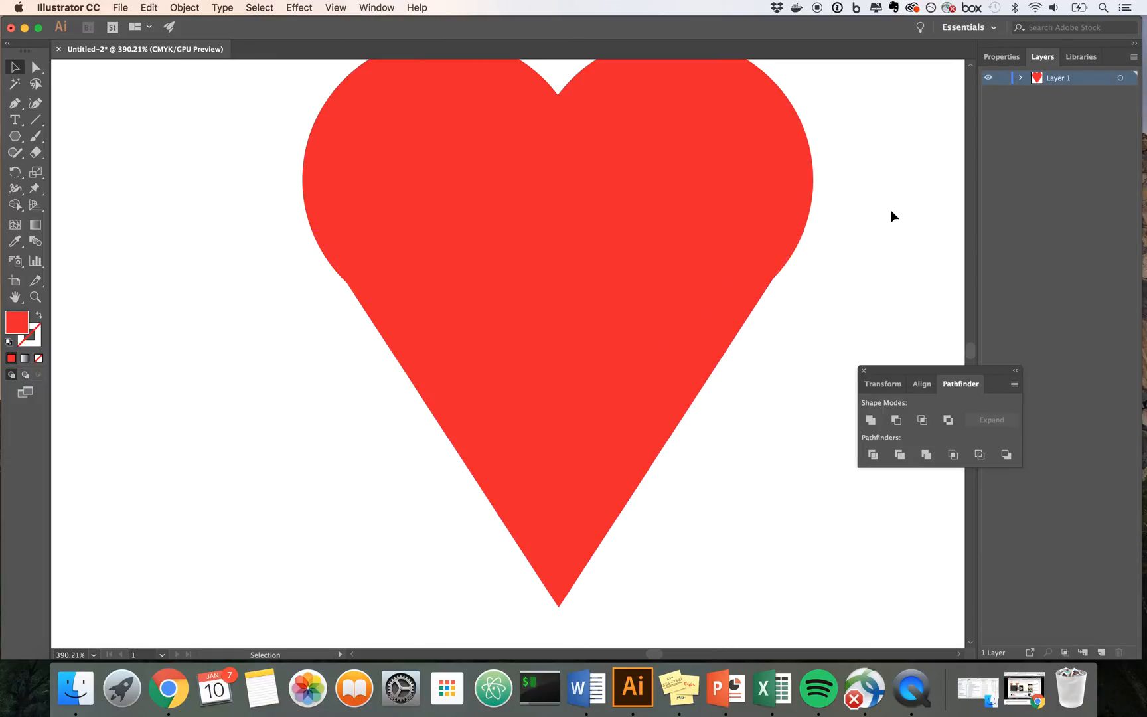
# Step: Move the triangle down and narrow it slightly so its sides continue smoothly from both circles
pyautogui.moveTo(640, 318); pyautogui.dragTo(651, 335)
pyautogui.moveTo(813, 438); pyautogui.dragTo(795, 438)
pyautogui.click(808, 376)
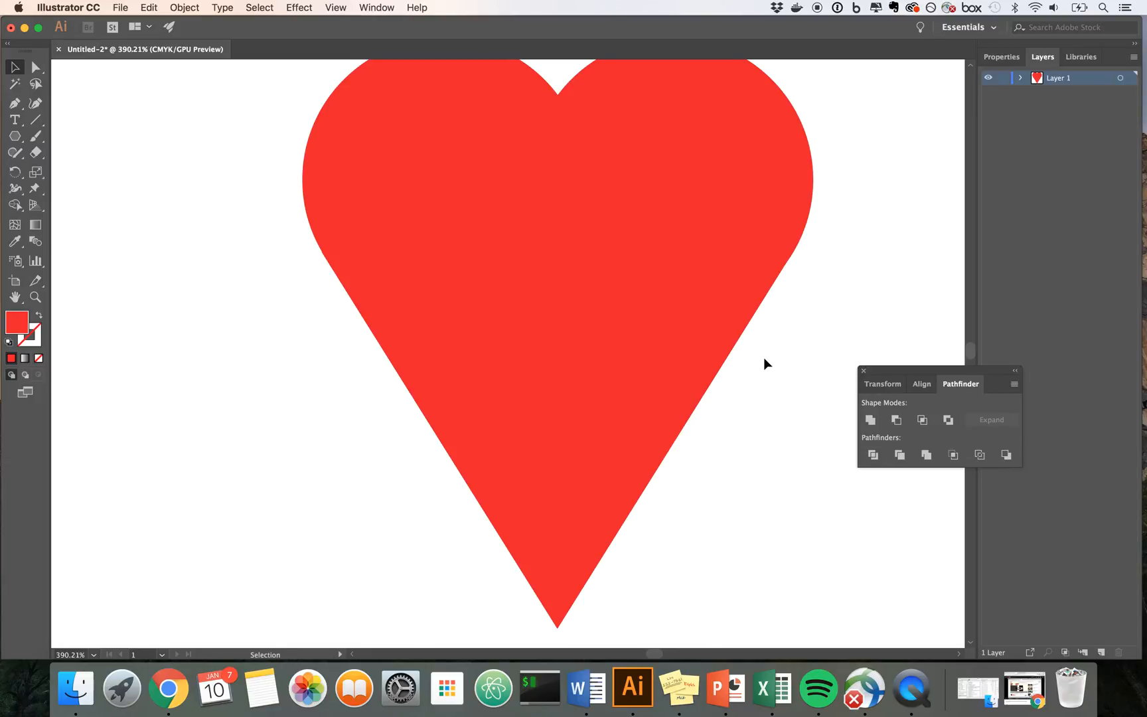
# Step: Unite both circles and the triangle into a single heart shape with Pathfinder
pyautogui.scroll(-1, 757, 357)
pyautogui.scroll(-5, 753, 355)
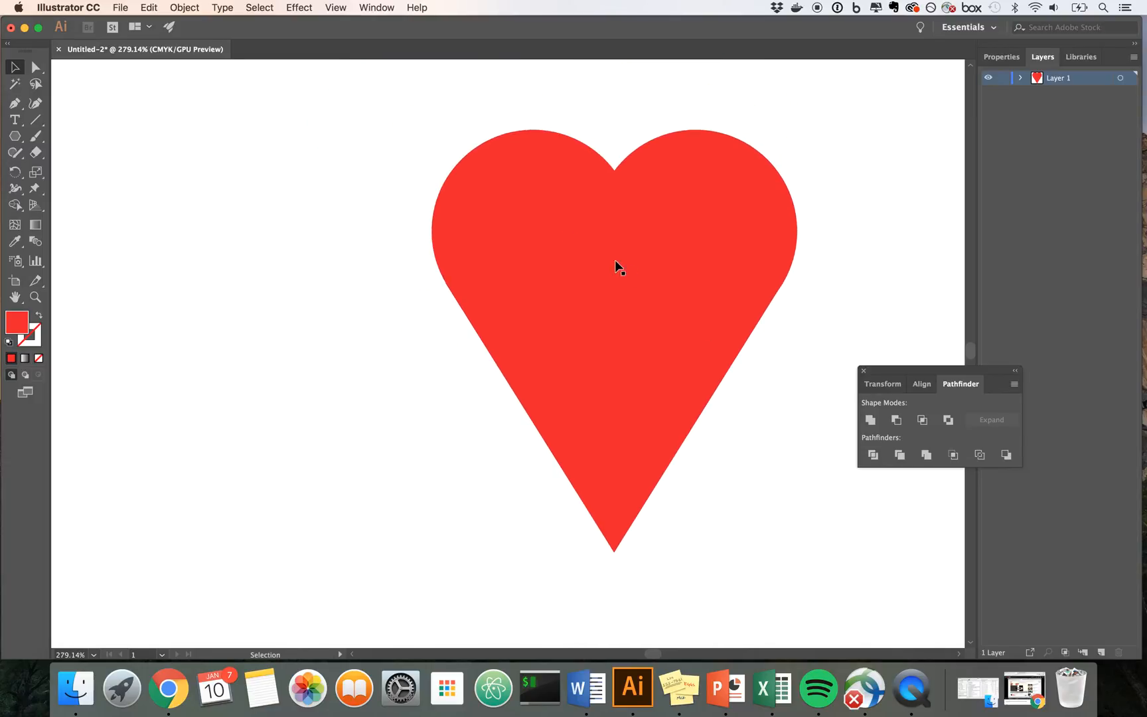
pyautogui.moveTo(429, 122); pyautogui.dragTo(799, 582)
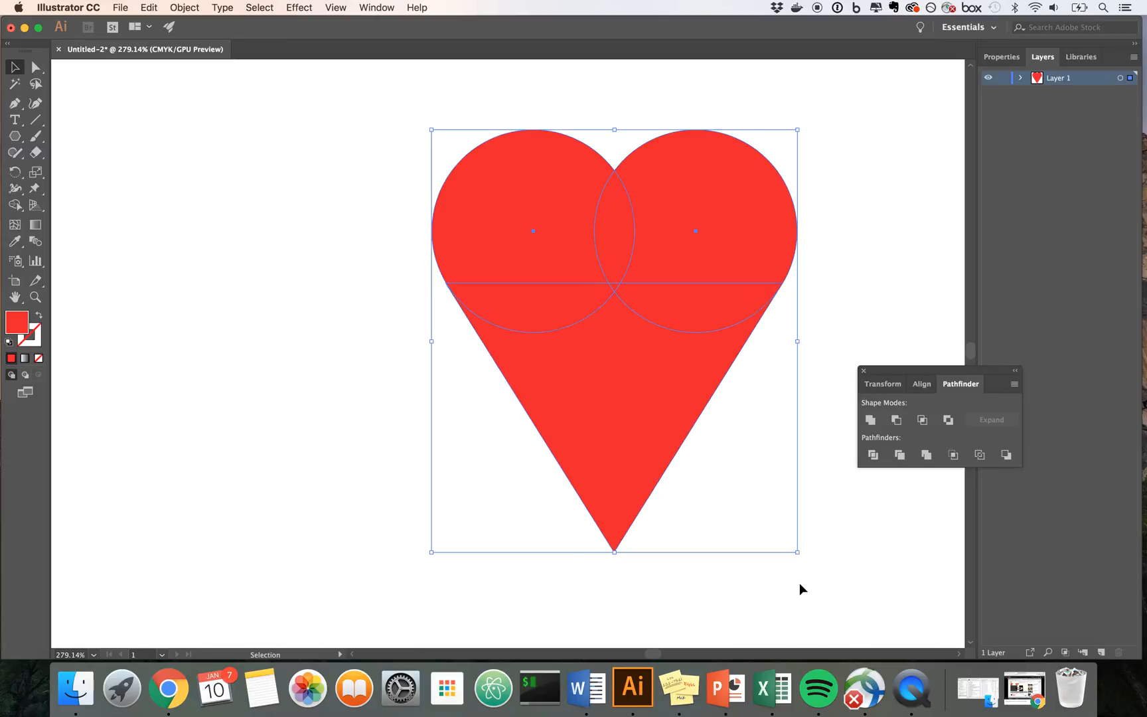
pyautogui.click(871, 421)
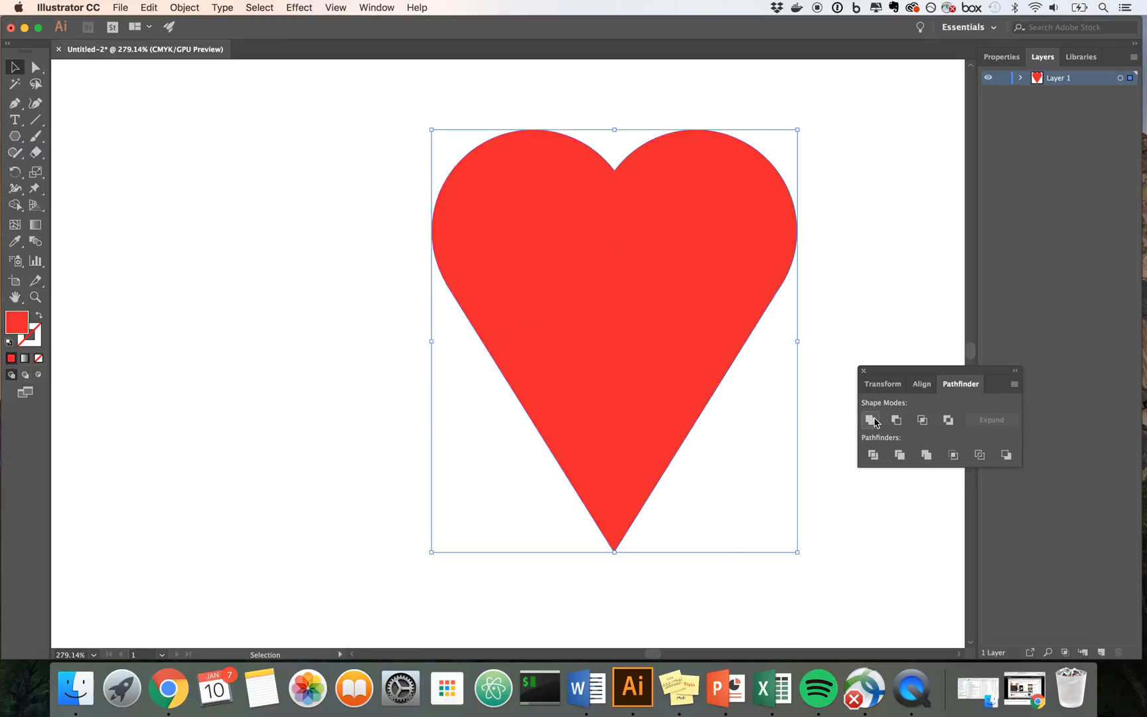
pyautogui.click(794, 442)
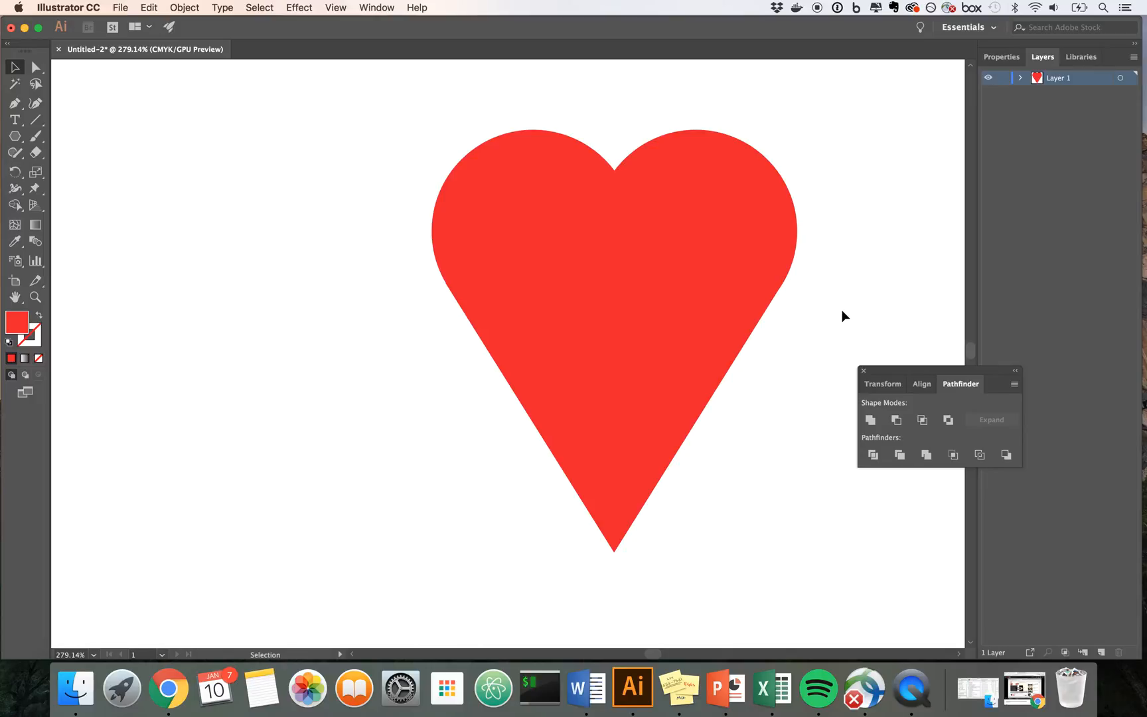
# Step: Scale the heart down proportionally and place it at the center of the artboard
pyautogui.click(699, 359)
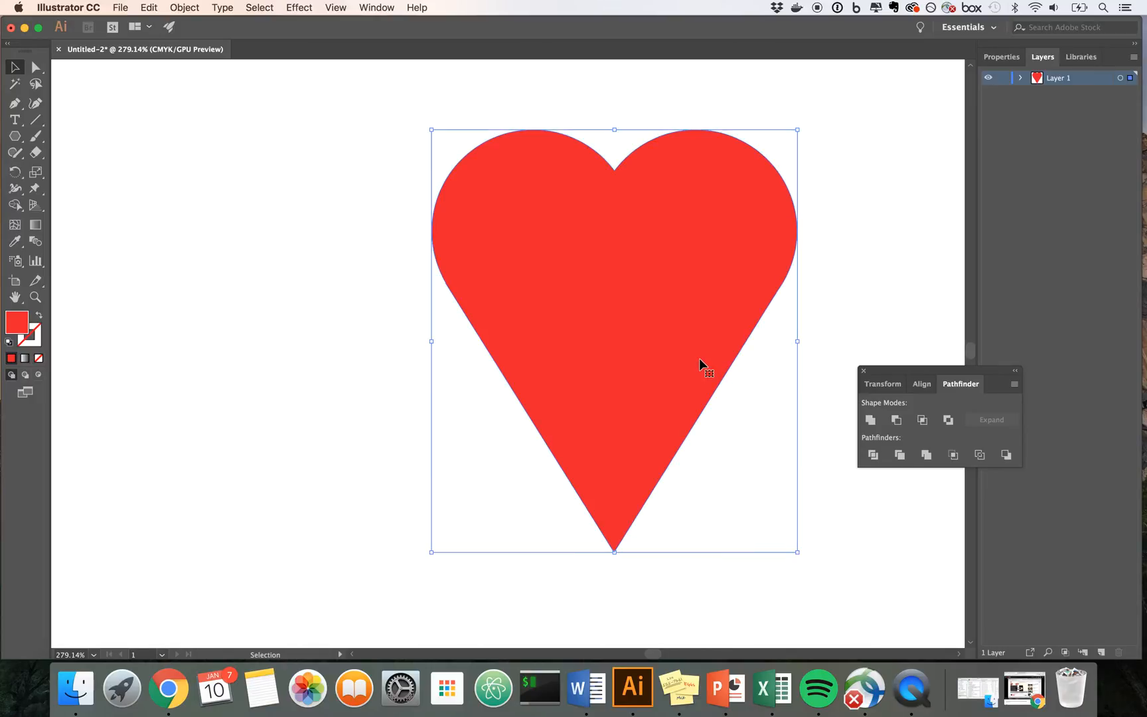
pyautogui.scroll(-3, 699, 358)
pyautogui.hscroll(3, 697, 360)
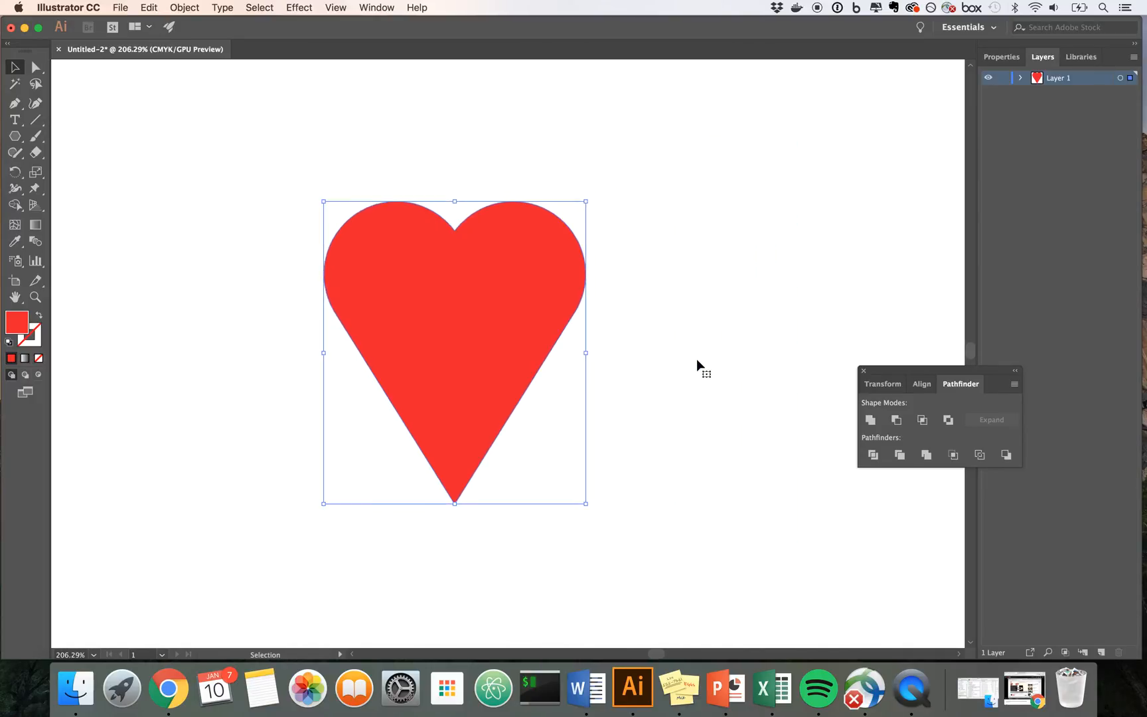
pyautogui.scroll(-5, 696, 358)
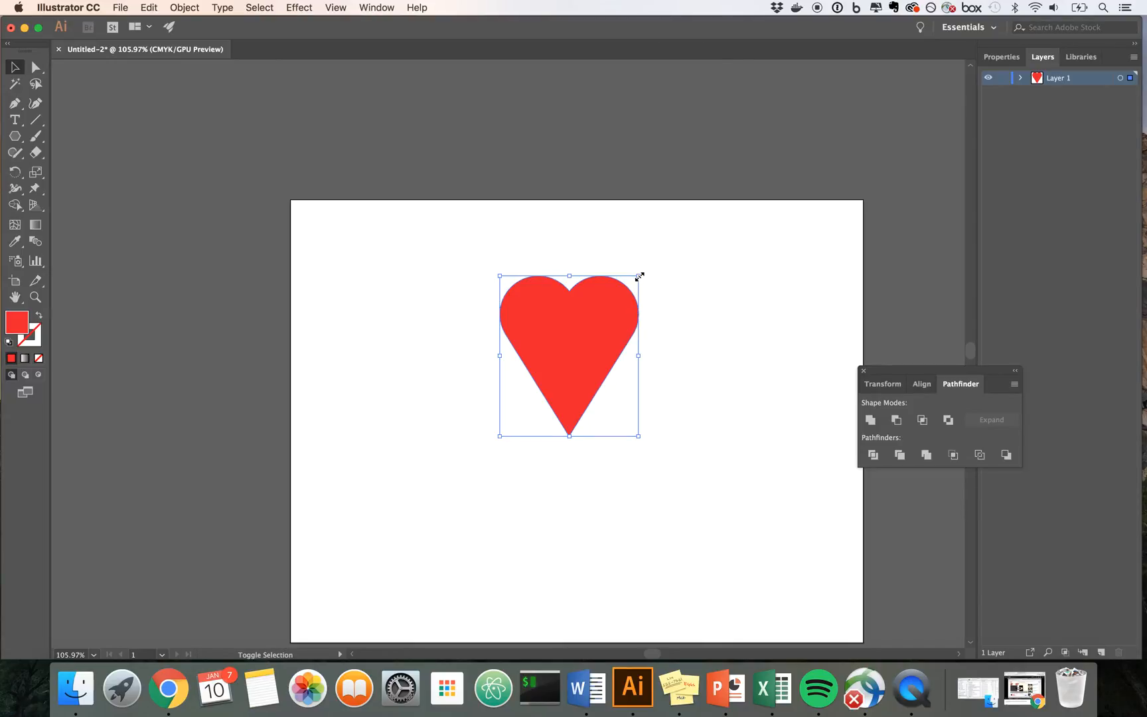
pyautogui.moveTo(639, 277); pyautogui.dragTo(585, 325)
pyautogui.moveTo(532, 388); pyautogui.dragTo(583, 418)
pyautogui.click(658, 436)
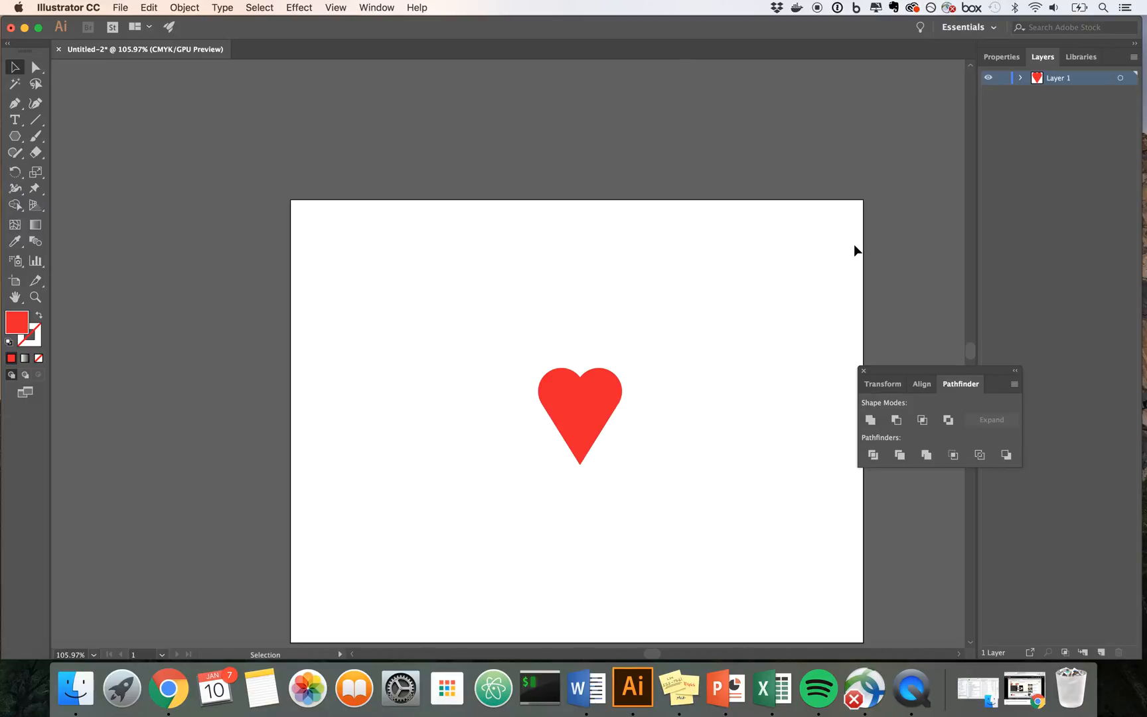
# Step: Rename the heart's layer to Red
pyautogui.doubleClick(1062, 83)
pyautogui.write('Red')
pyautogui.press('Return')
# Step: Duplicate the Red layer and rename the copy Orange
pyautogui.click(1134, 57)
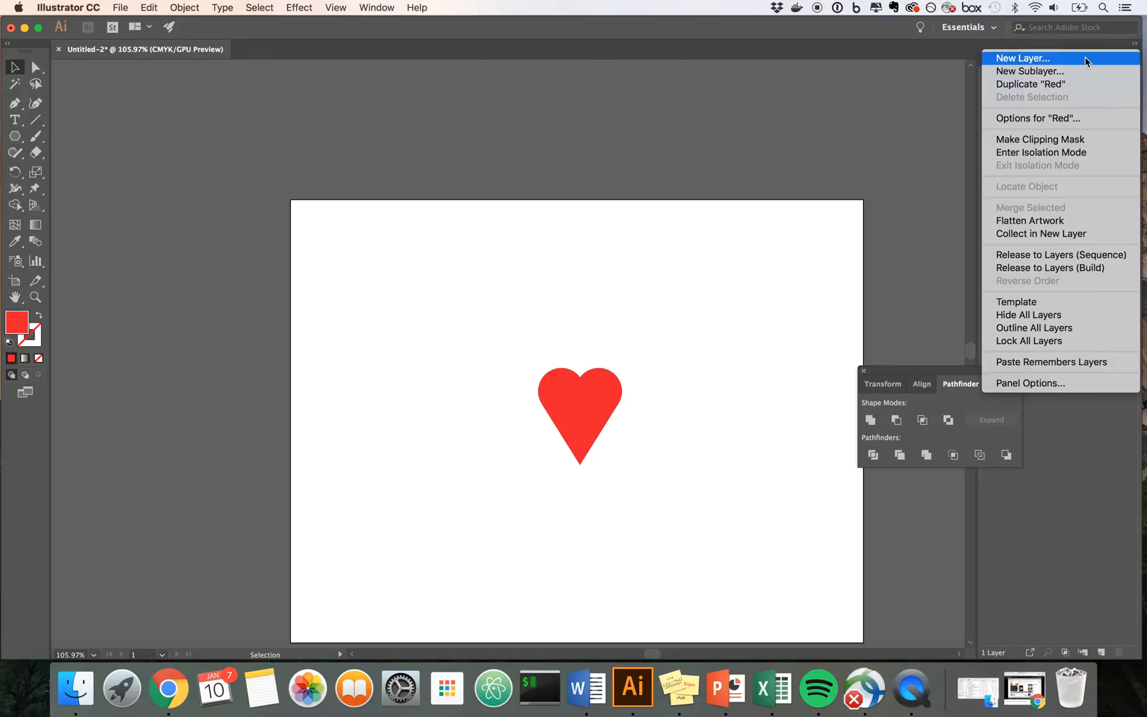
pyautogui.click(1080, 86)
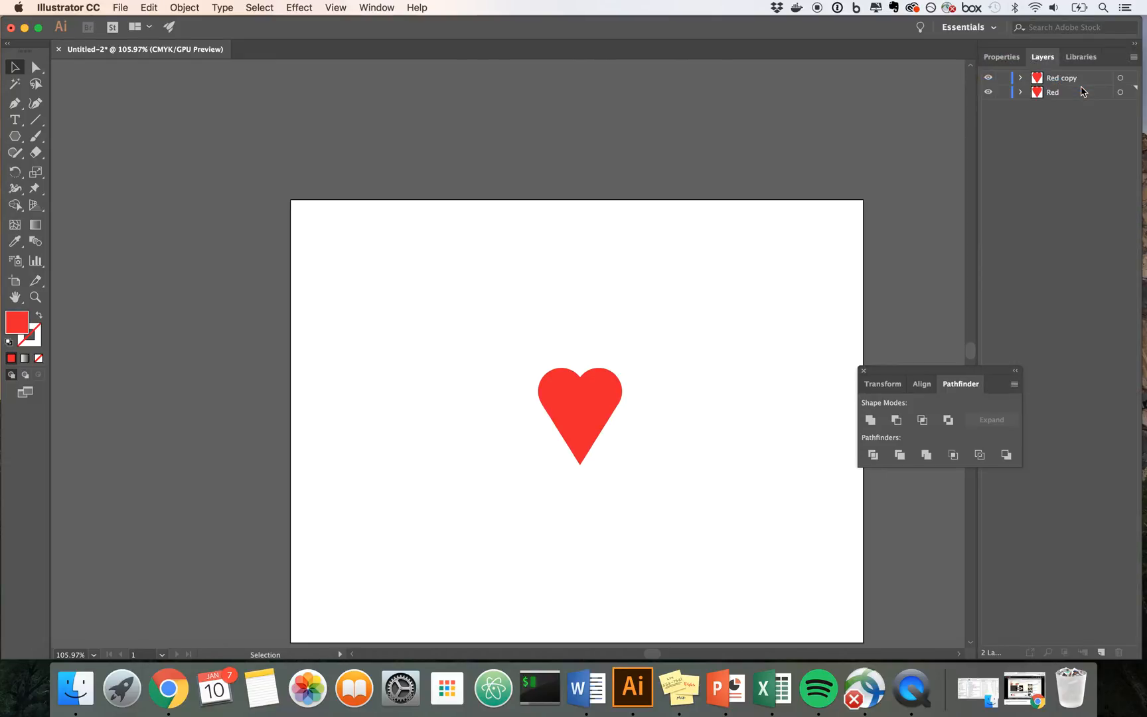
pyautogui.doubleClick(1056, 79)
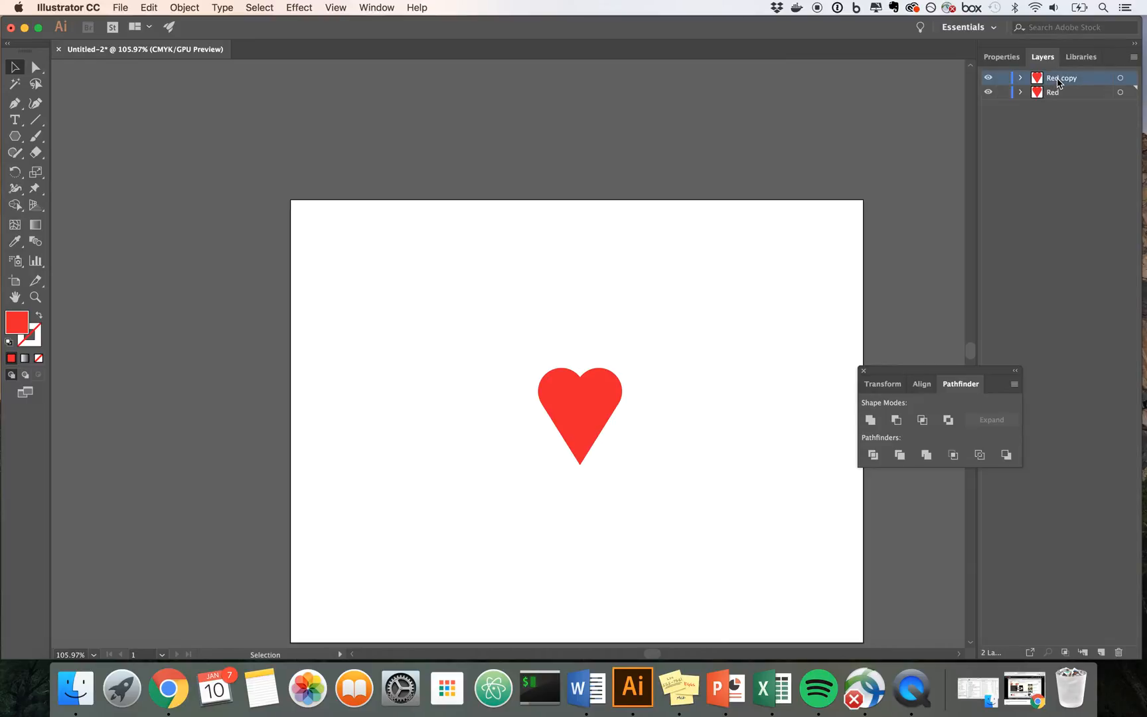
pyautogui.write('Orange')
pyautogui.doubleClick(27, 323)
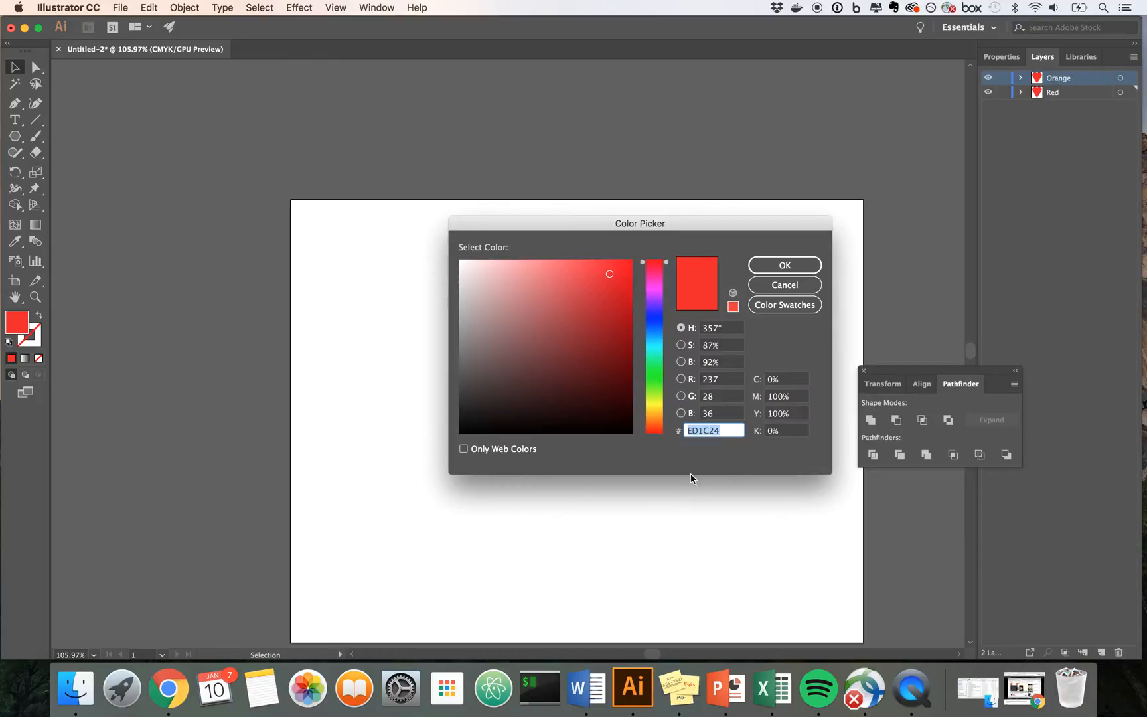
pyautogui.moveTo(659, 420); pyautogui.dragTo(662, 416)
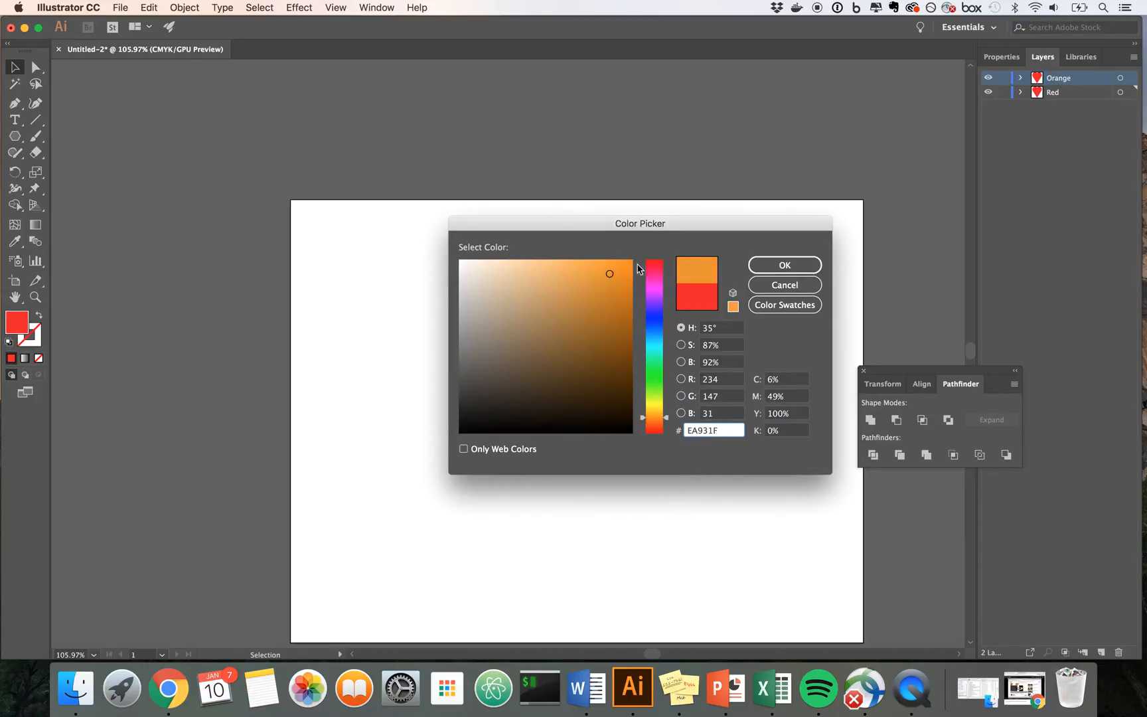
pyautogui.click(783, 284)
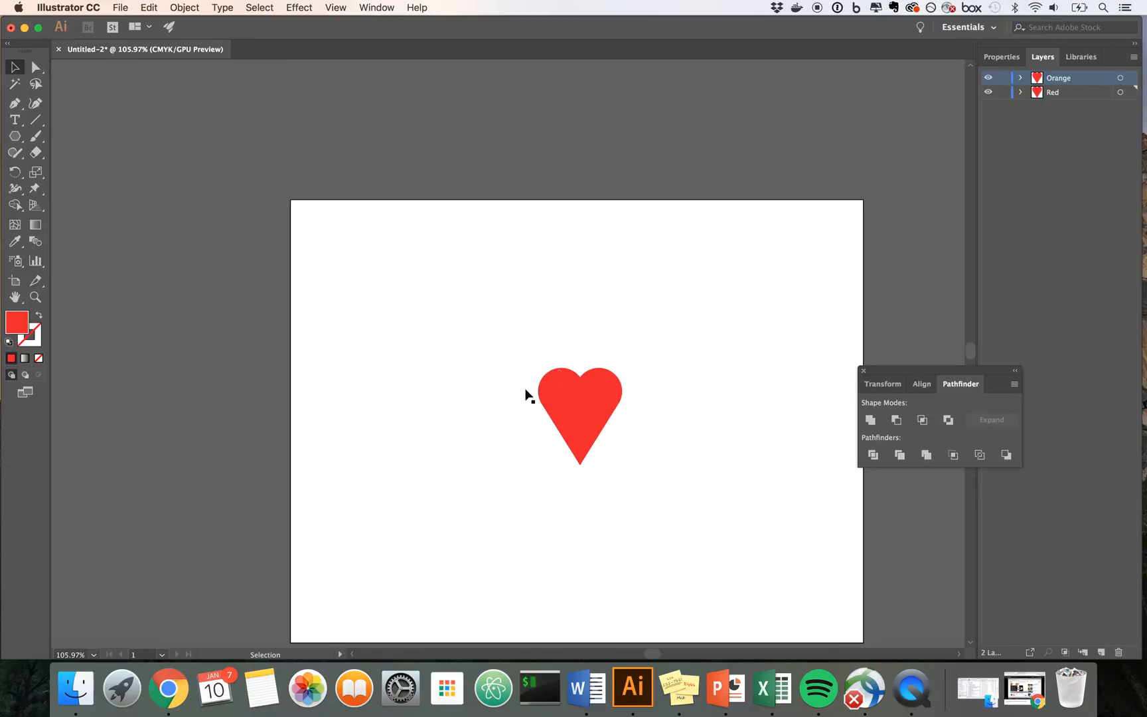
# Step: Try to recolor the Orange layer's heart with the orange fill F76806
pyautogui.doubleClick(17, 325)
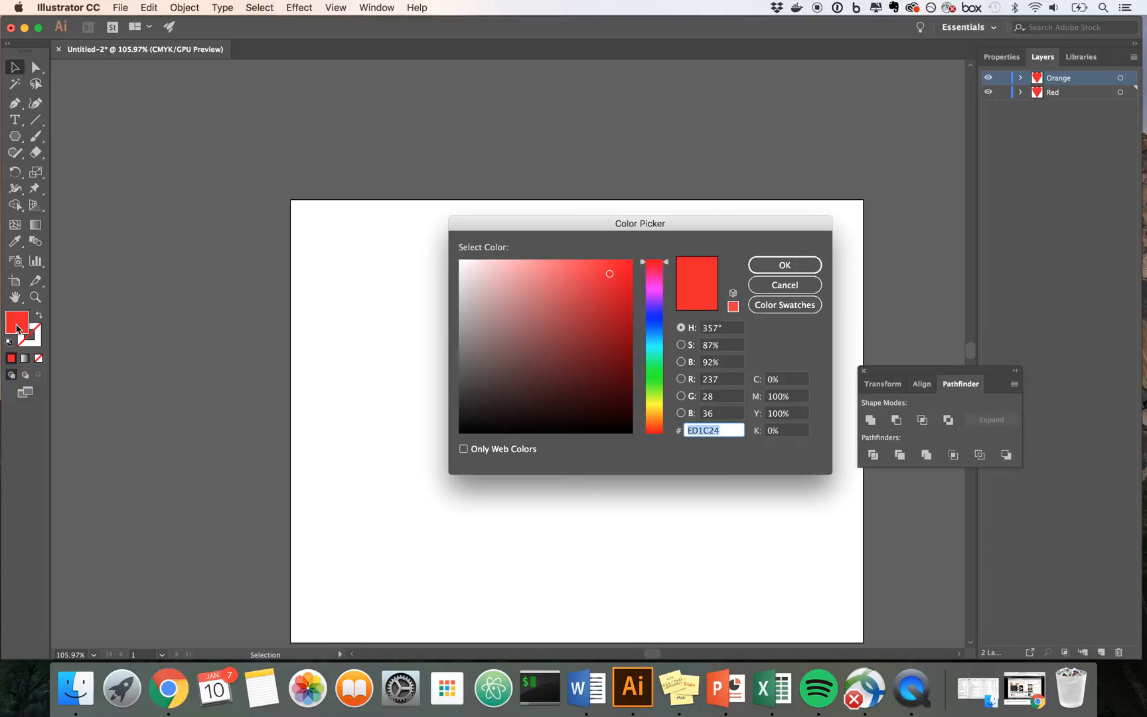
pyautogui.click(659, 432)
pyautogui.moveTo(659, 432); pyautogui.dragTo(659, 420)
pyautogui.moveTo(617, 267); pyautogui.dragTo(628, 265)
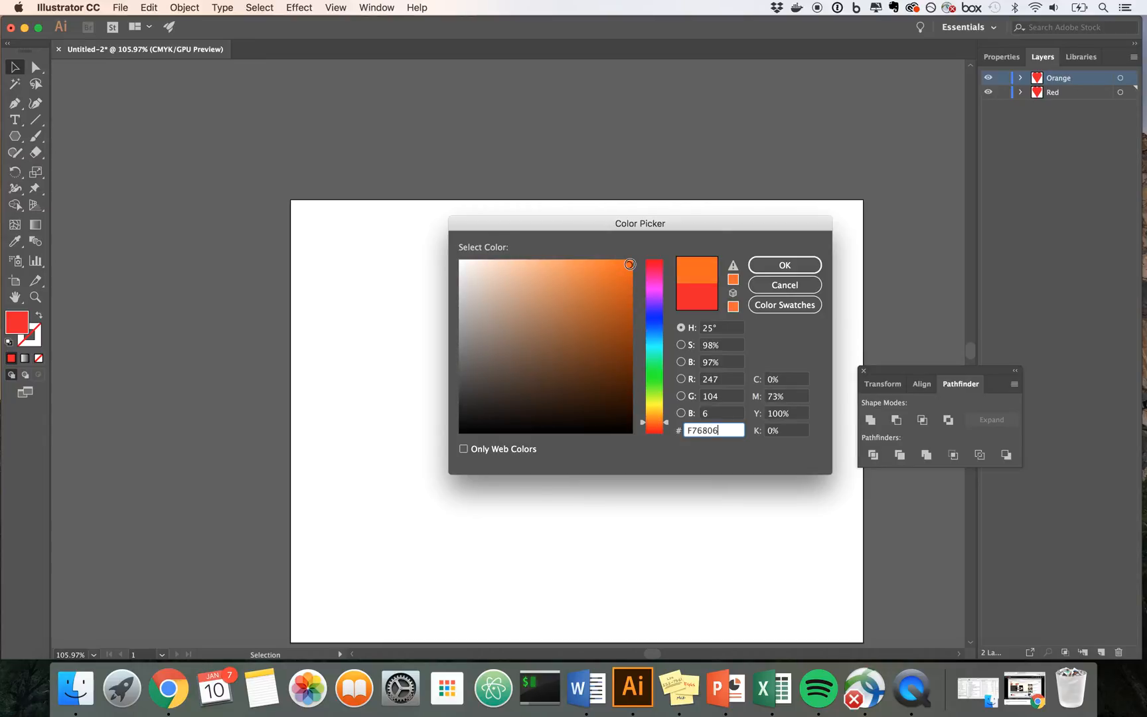
pyautogui.click(767, 265)
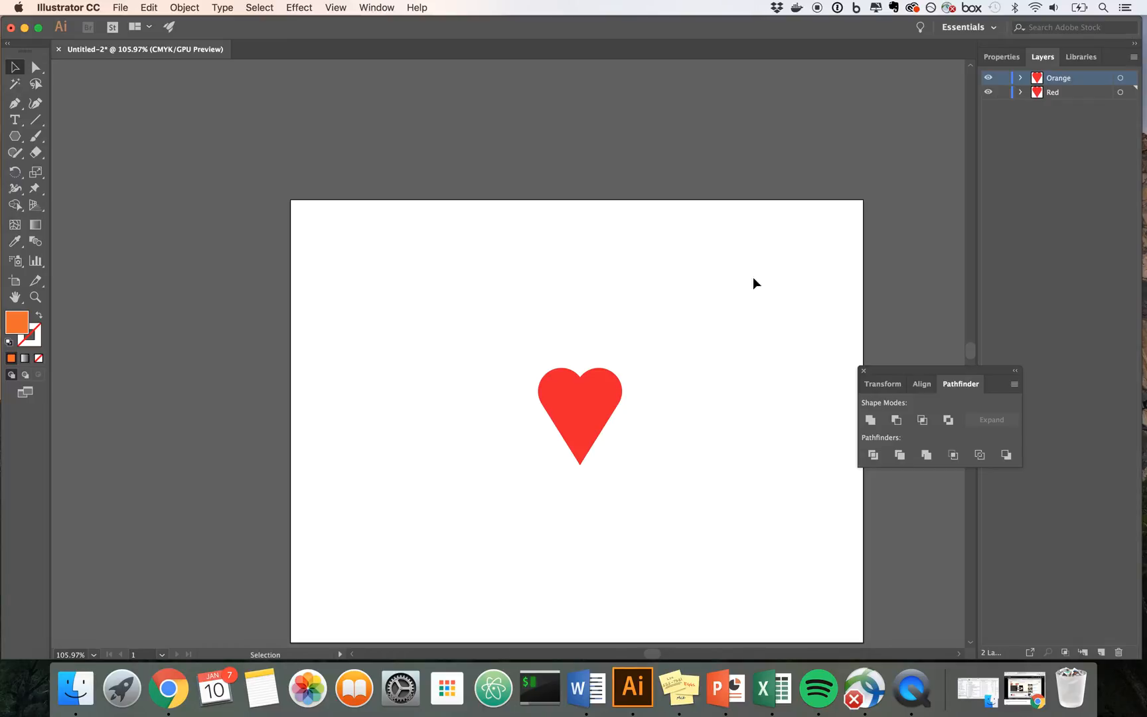
pyautogui.click(596, 417)
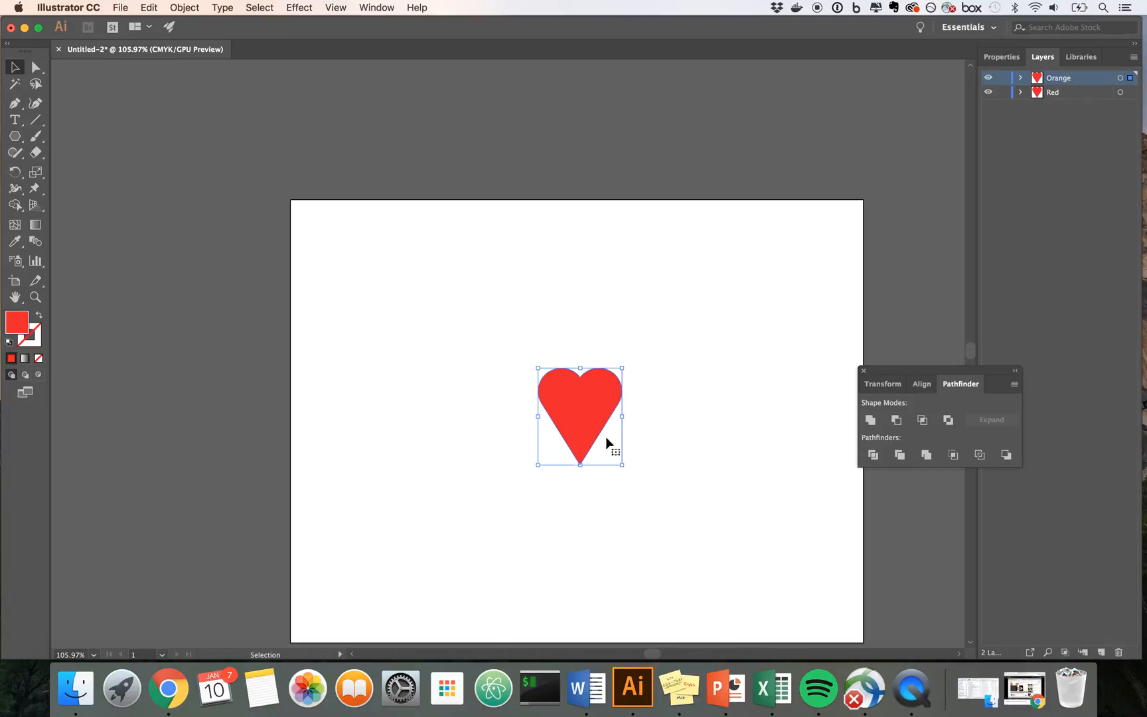
pyautogui.click(674, 399)
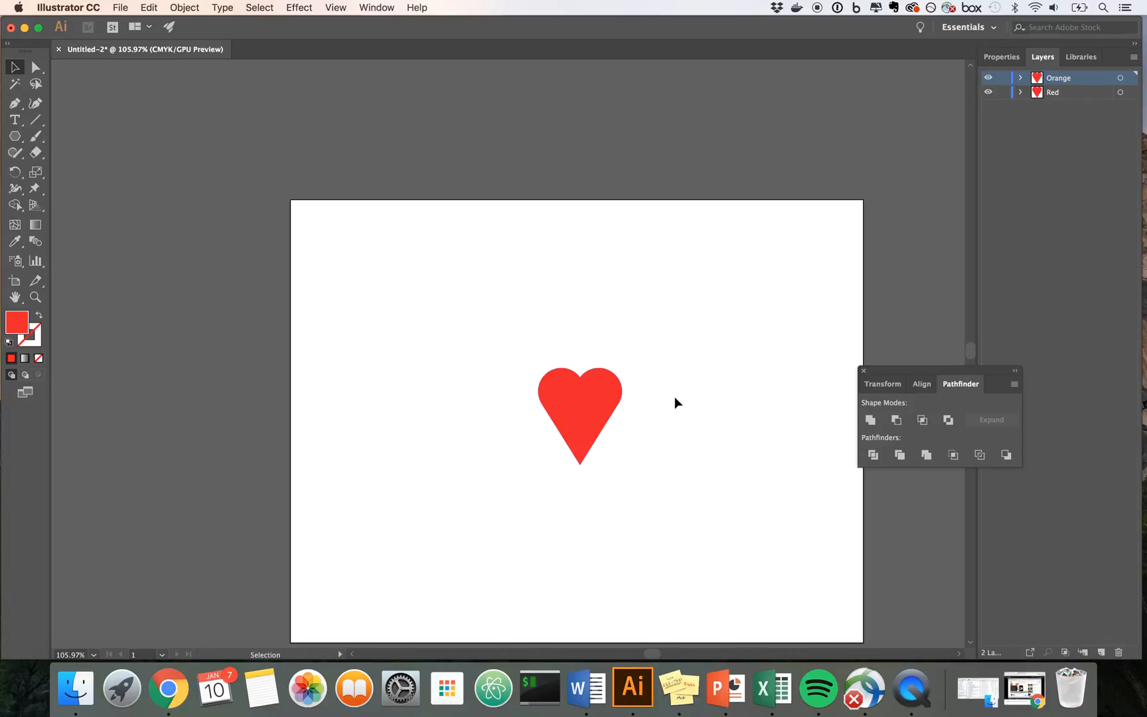
# Step: Fill the Orange layer's heart with orange EF6406, and briefly hide the layer to check the red heart beneath
pyautogui.click(561, 405)
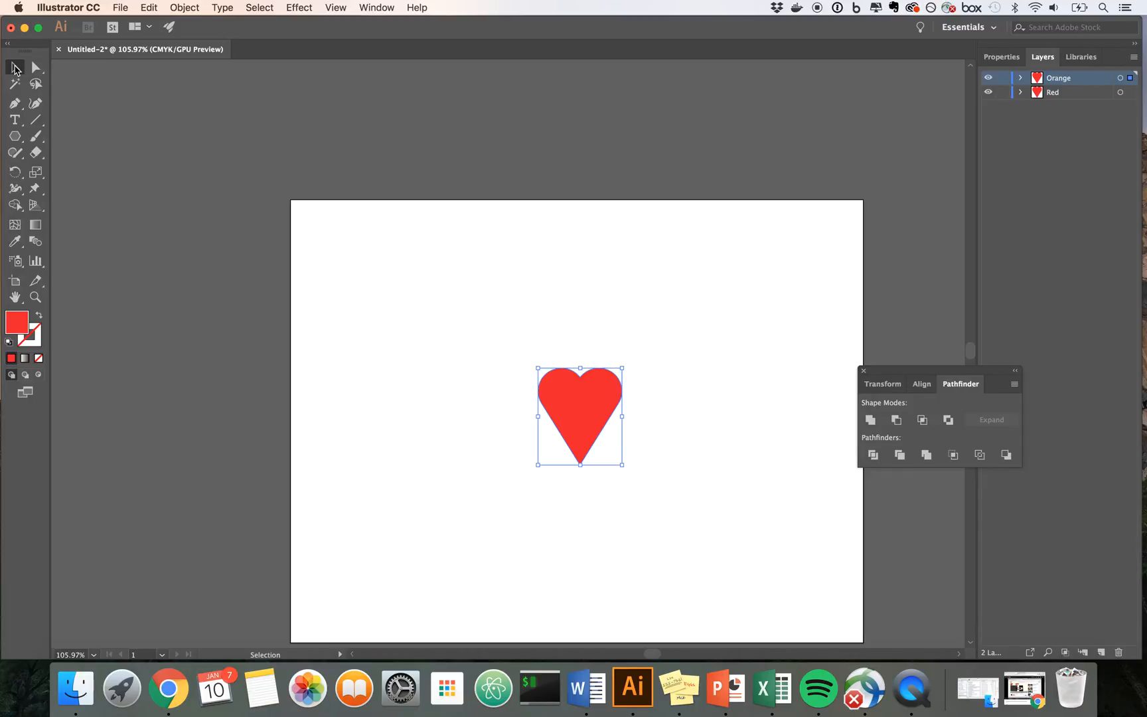
pyautogui.doubleClick(18, 328)
pyautogui.click(662, 422)
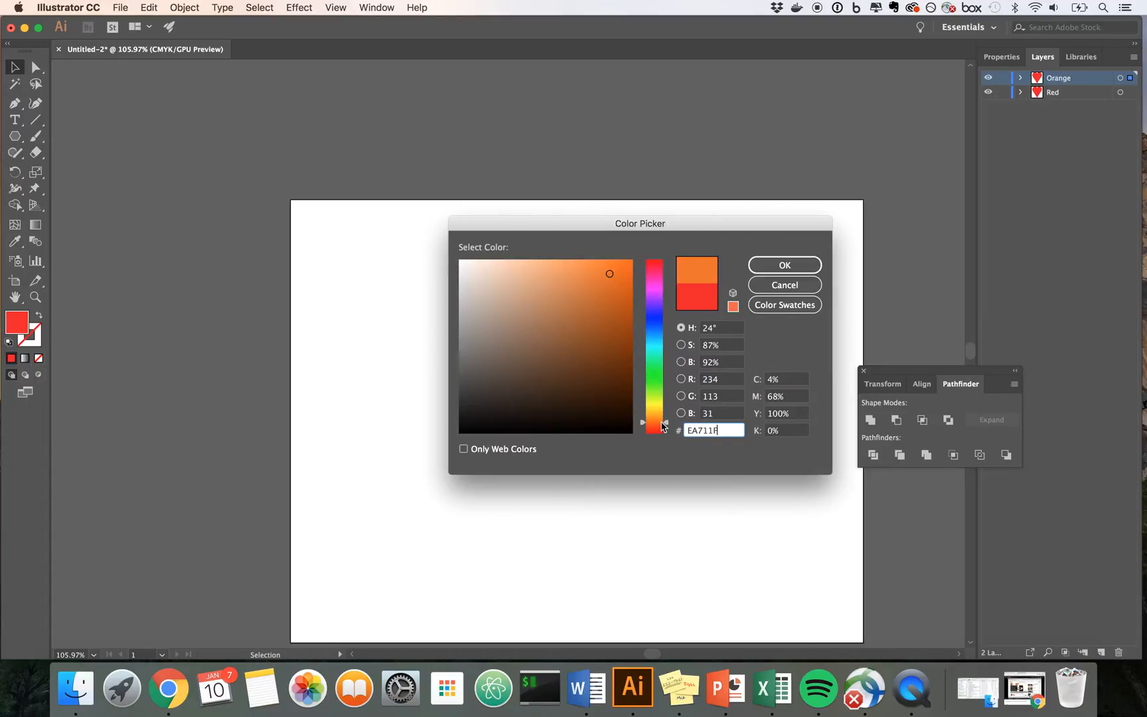
pyautogui.click(627, 272)
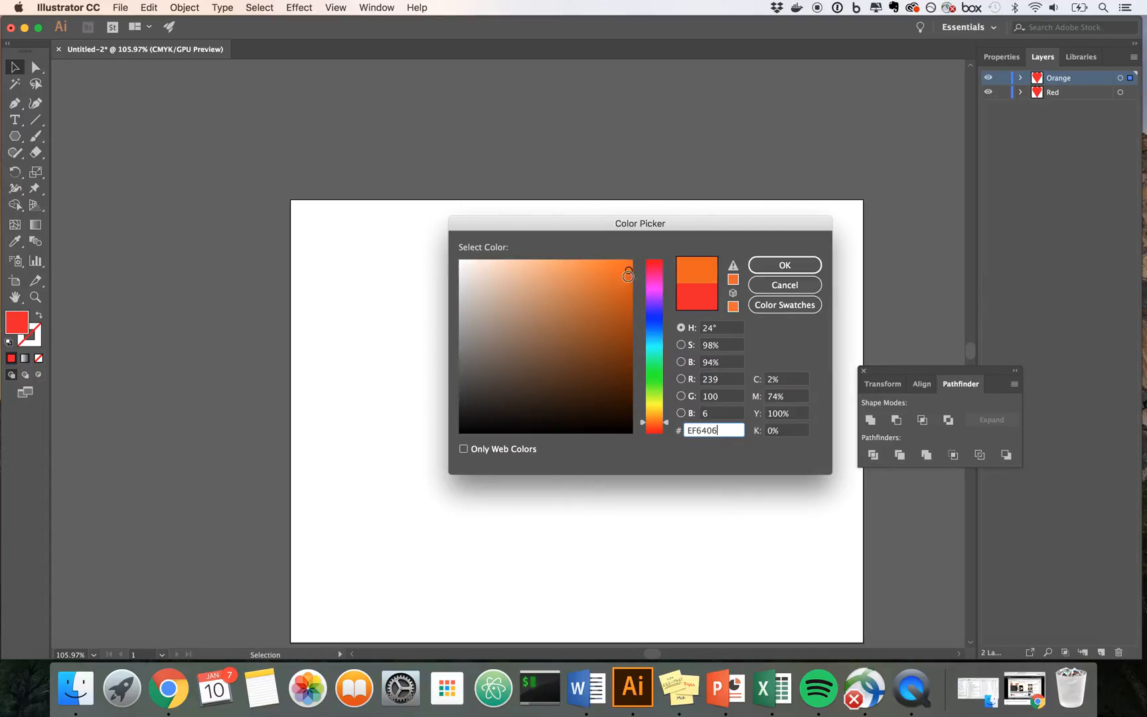
pyautogui.click(765, 268)
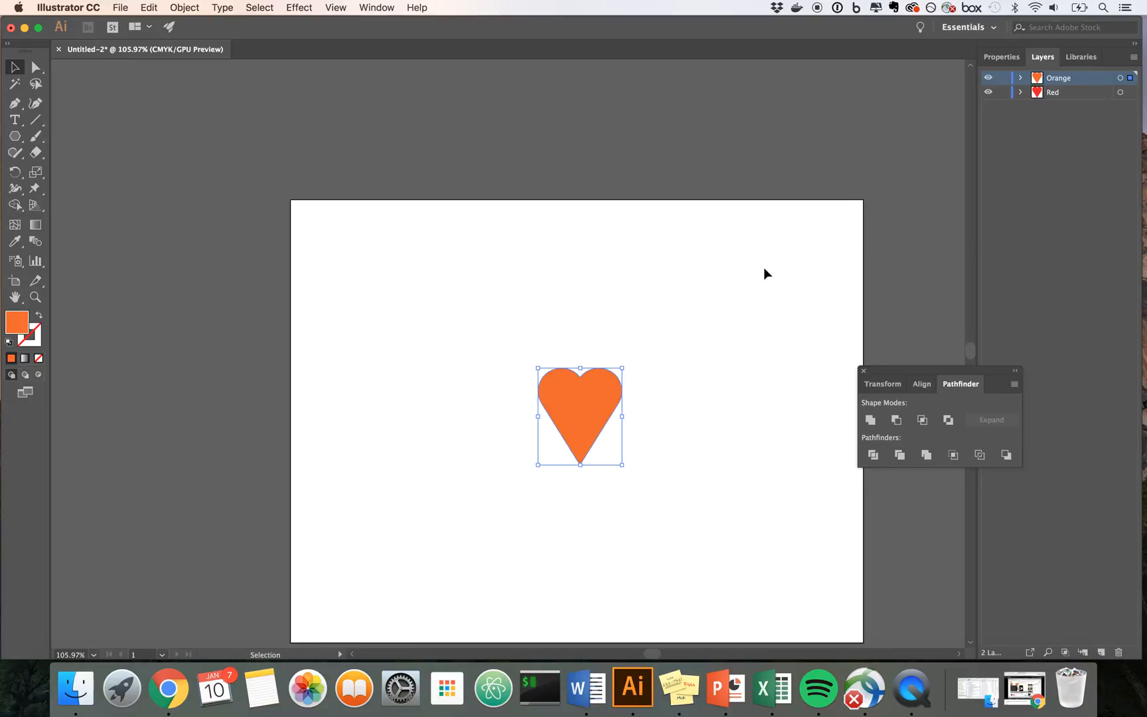
pyautogui.click(764, 268)
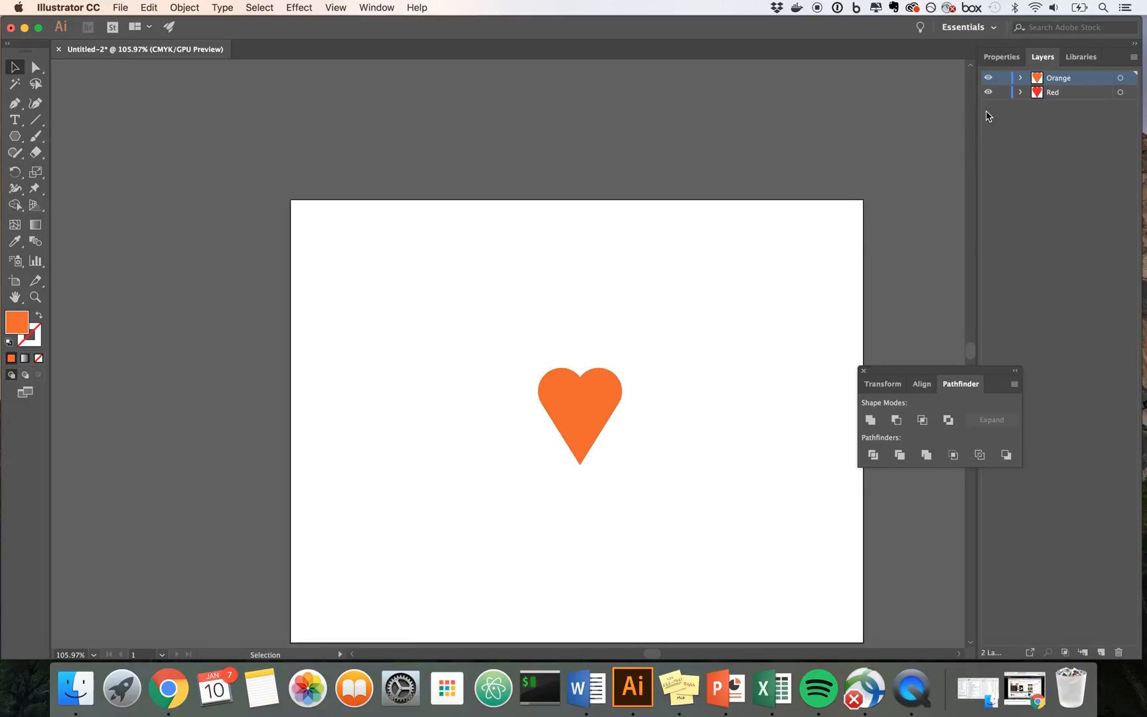
pyautogui.click(988, 79)
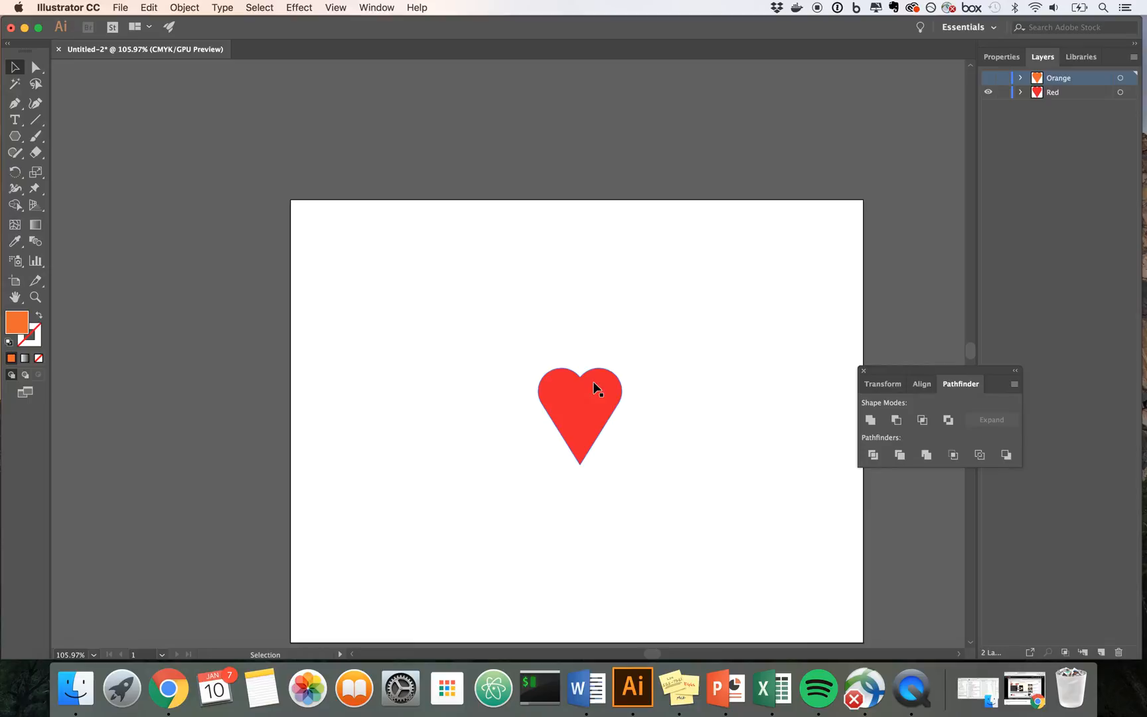
pyautogui.click(988, 79)
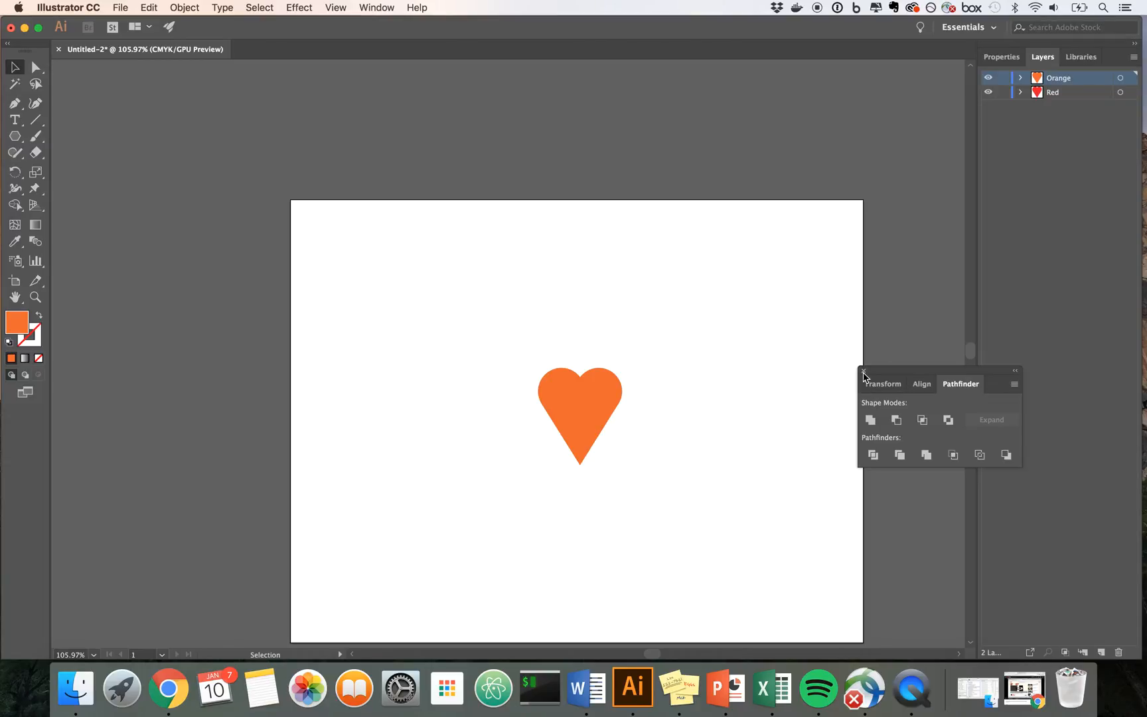
pyautogui.click(1133, 59)
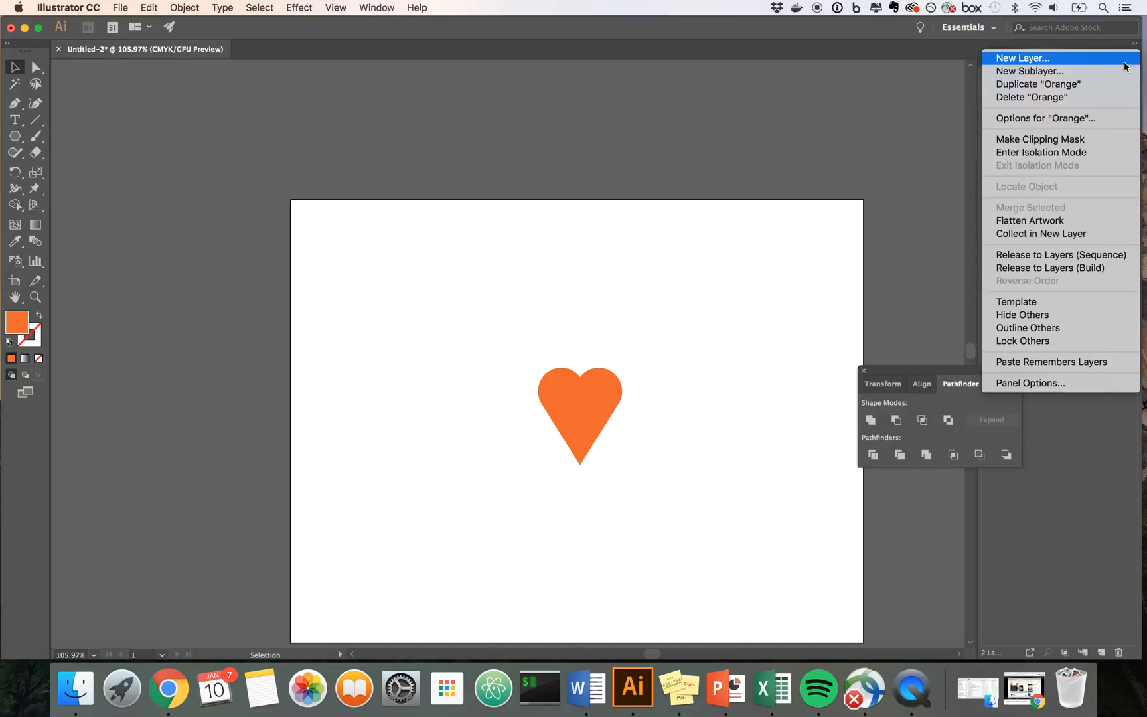
pyautogui.click(1104, 61)
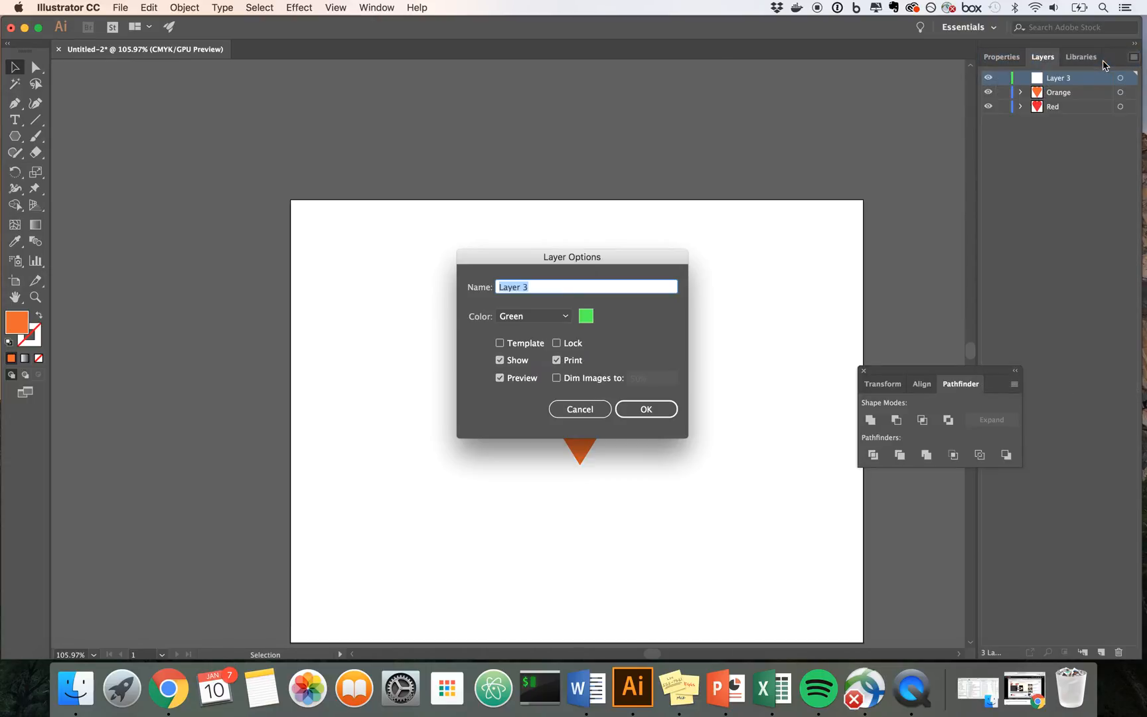
pyautogui.write('Yel')
pyautogui.click(567, 412)
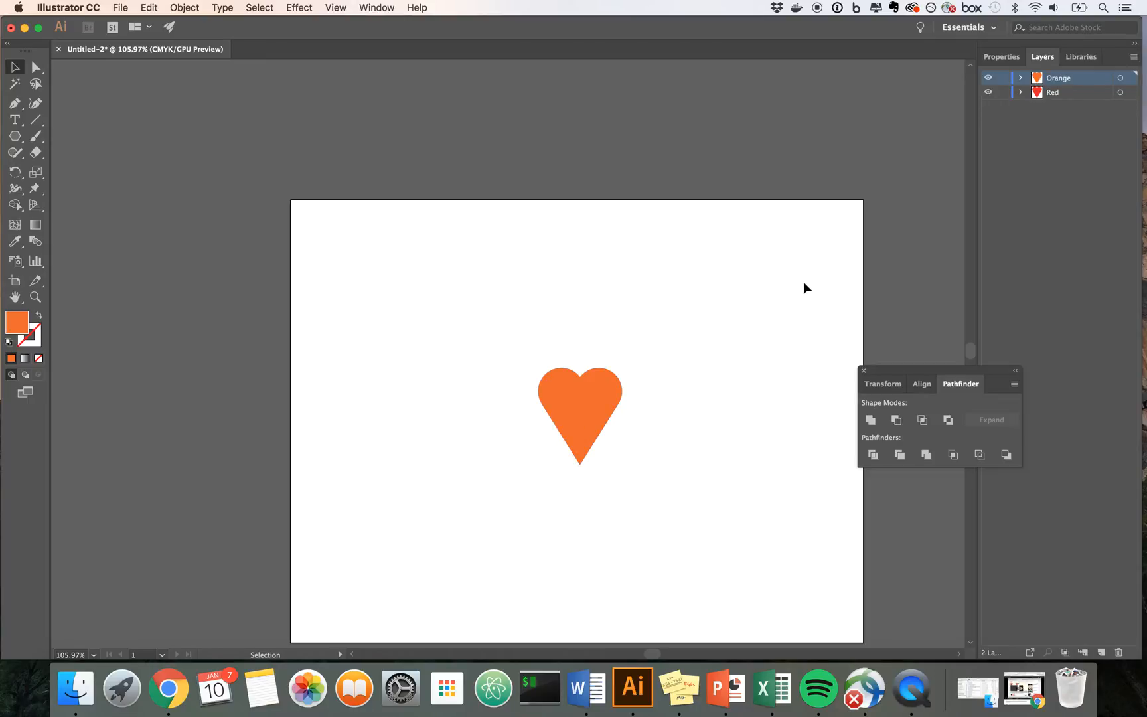
# Step: Duplicate the Orange layer and rename the copy Yellow
pyautogui.click(1136, 59)
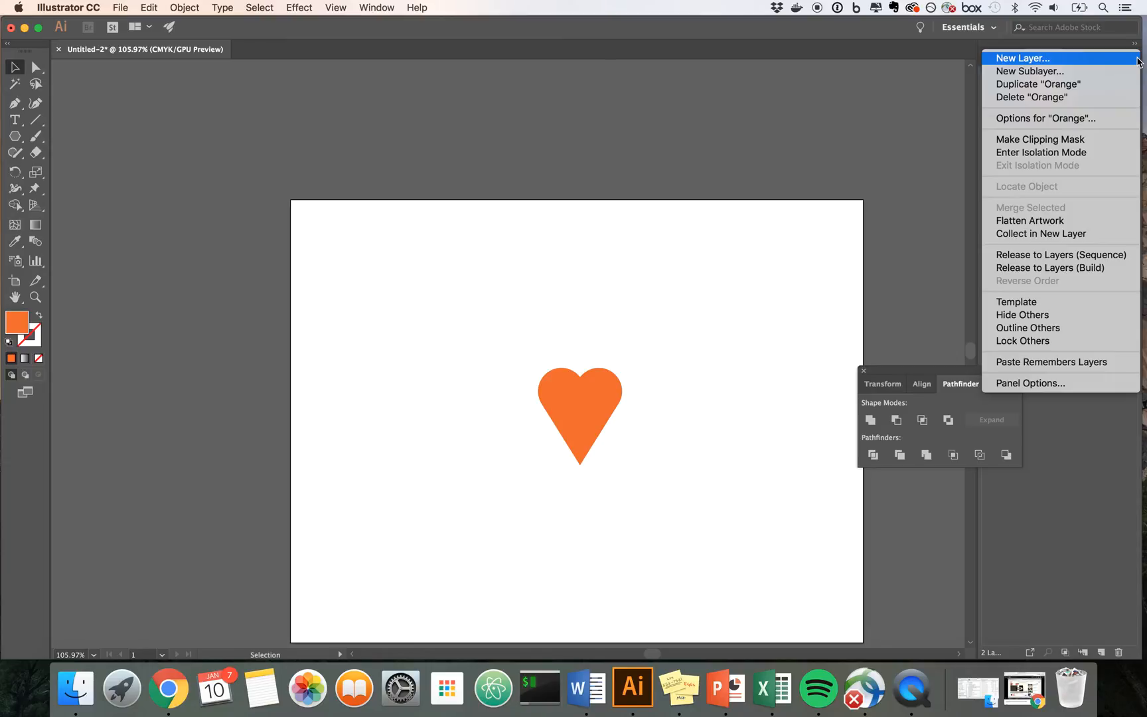
pyautogui.click(1030, 84)
pyautogui.doubleClick(1054, 81)
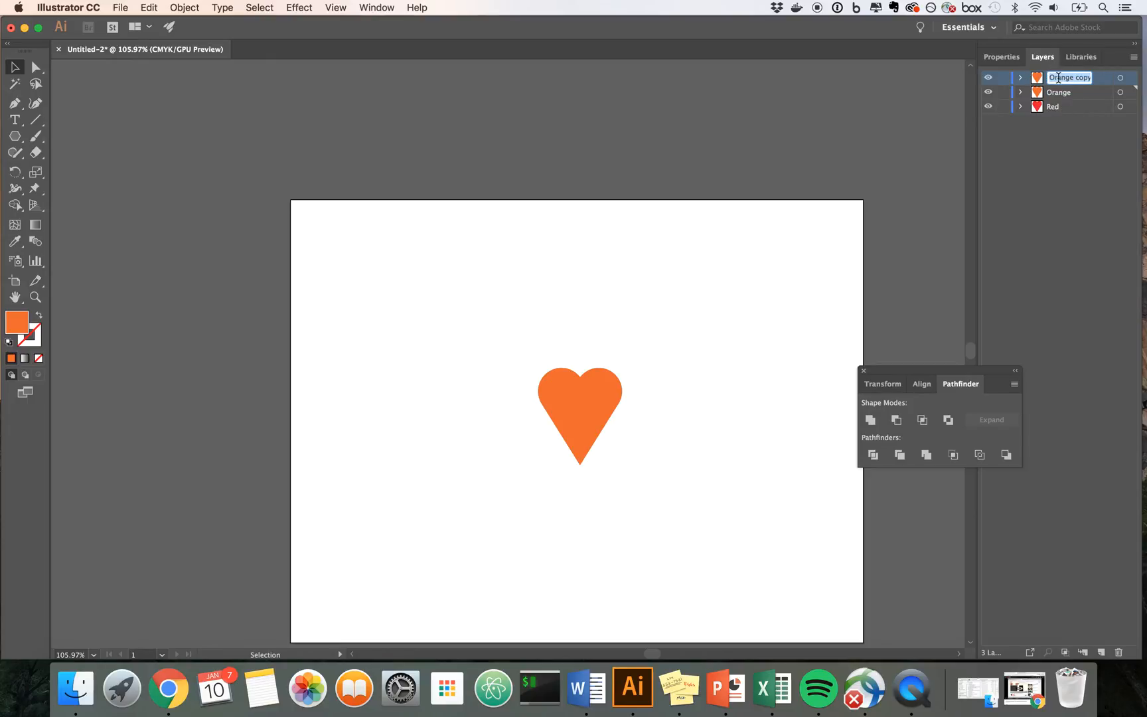
pyautogui.click(1066, 94)
pyautogui.click(1065, 83)
pyautogui.click(1070, 123)
pyautogui.click(1062, 81)
pyautogui.click(1133, 57)
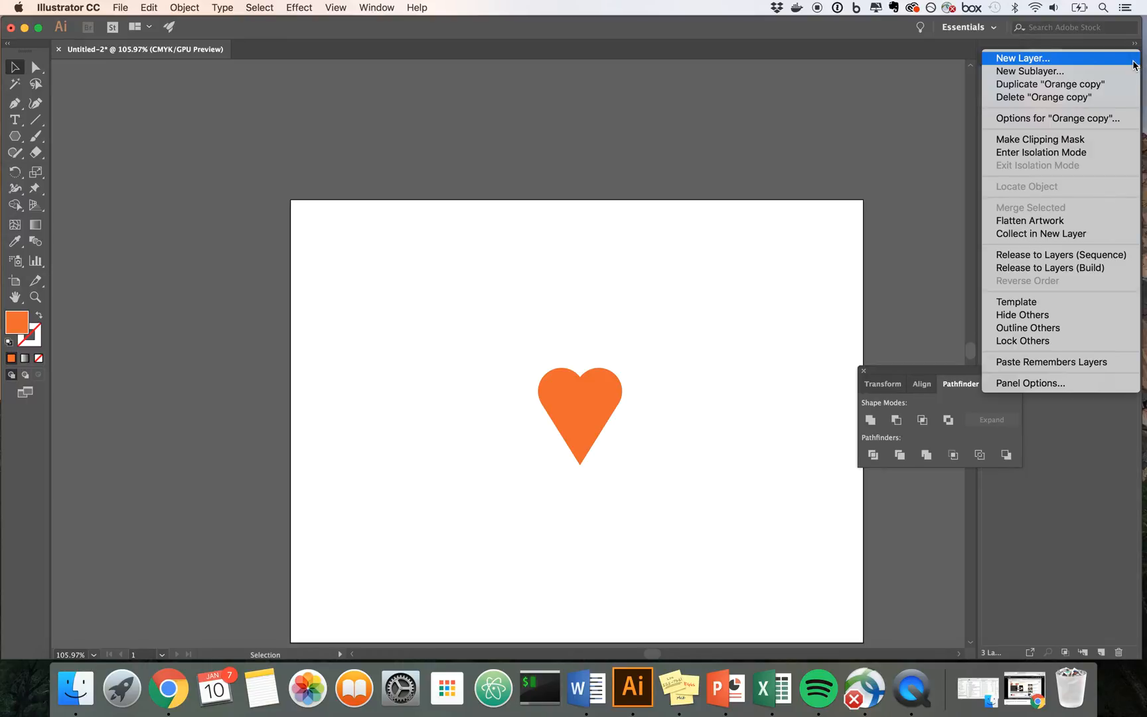
pyautogui.click(902, 107)
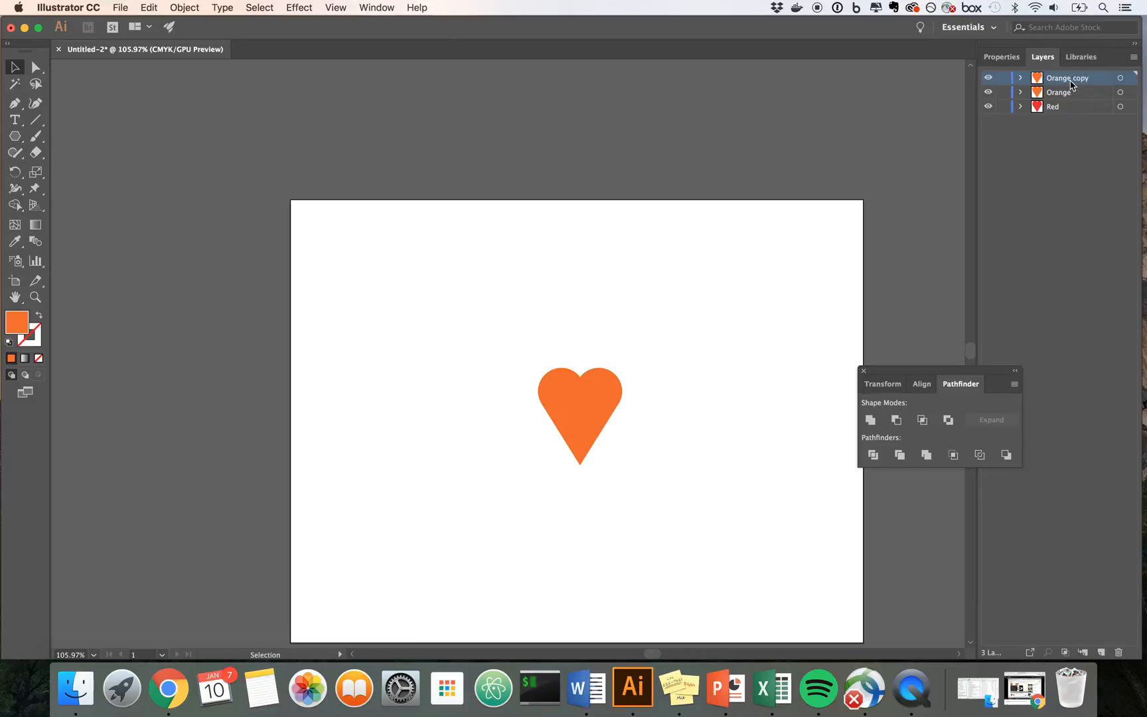
pyautogui.doubleClick(1061, 79)
pyautogui.write('Yellow')
pyautogui.press('Return')
# Step: Fill the Yellow layer's heart with yellow EDD107 and deselect it
pyautogui.click(582, 421)
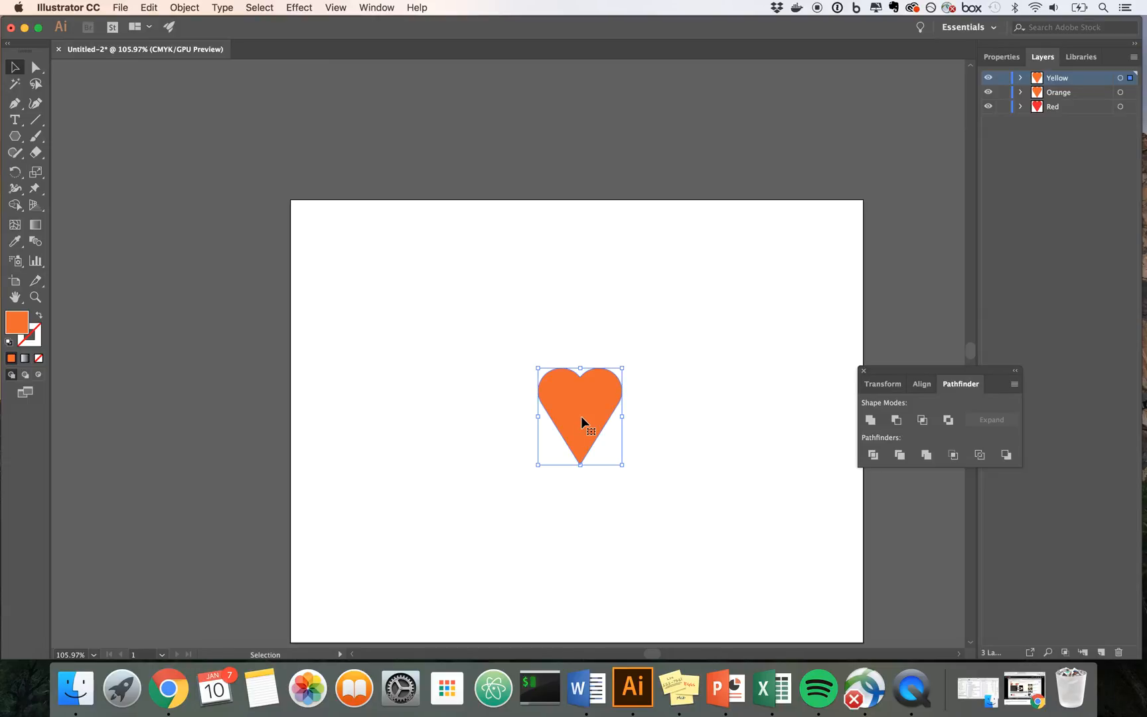
pyautogui.doubleClick(15, 323)
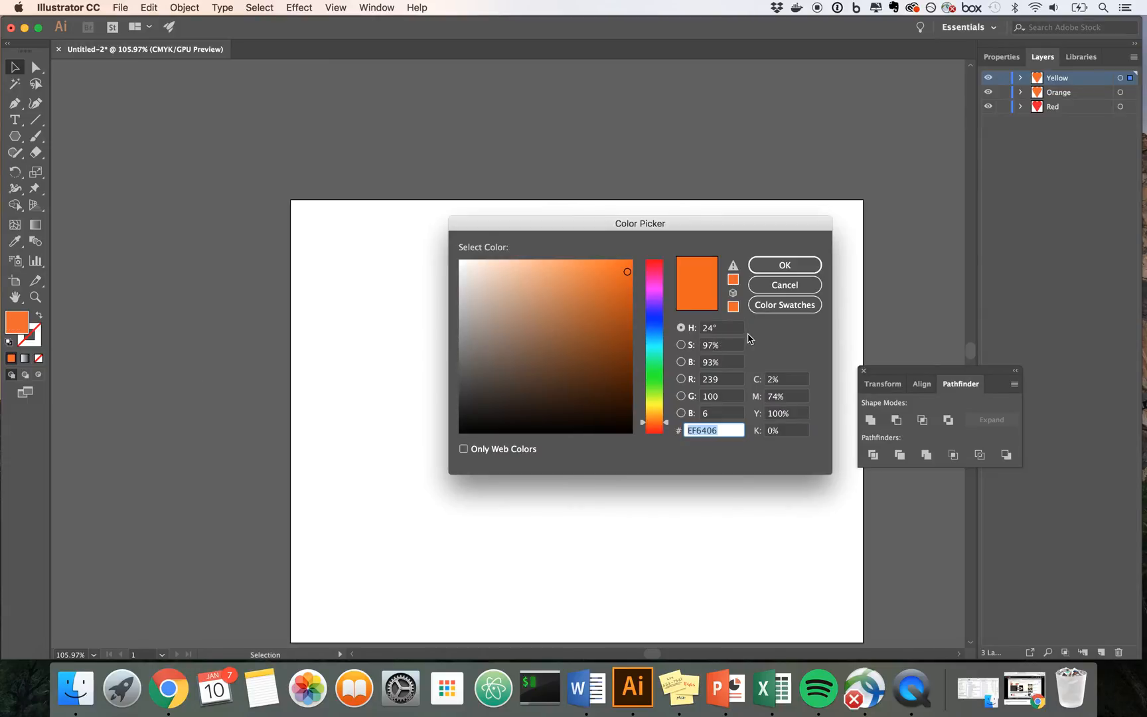
pyautogui.moveTo(664, 420); pyautogui.dragTo(661, 408)
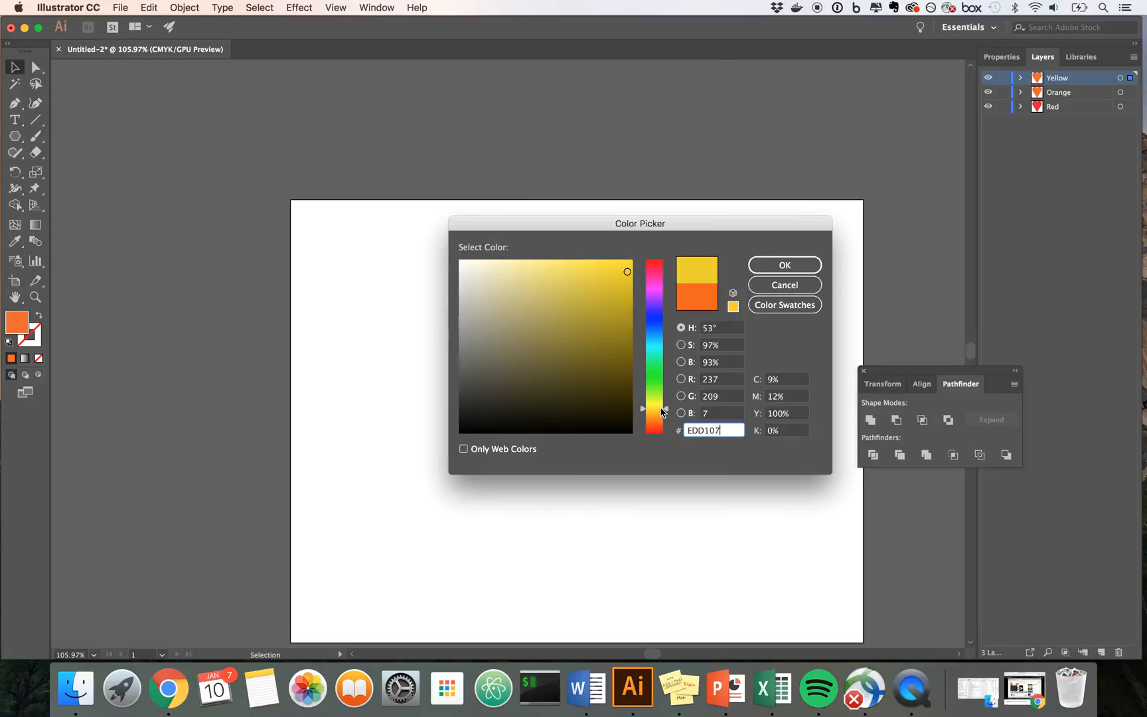
pyautogui.click(783, 268)
pyautogui.click(798, 289)
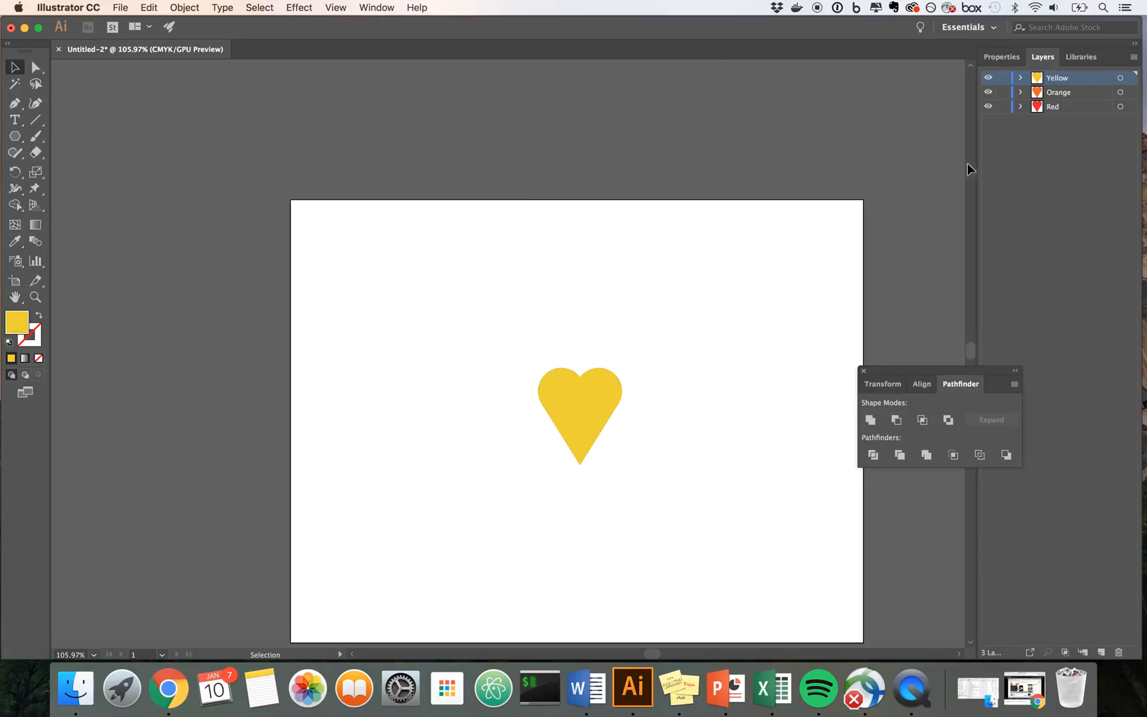
# Step: Duplicate the Yellow layer and rename the copy Green
pyautogui.click(1134, 57)
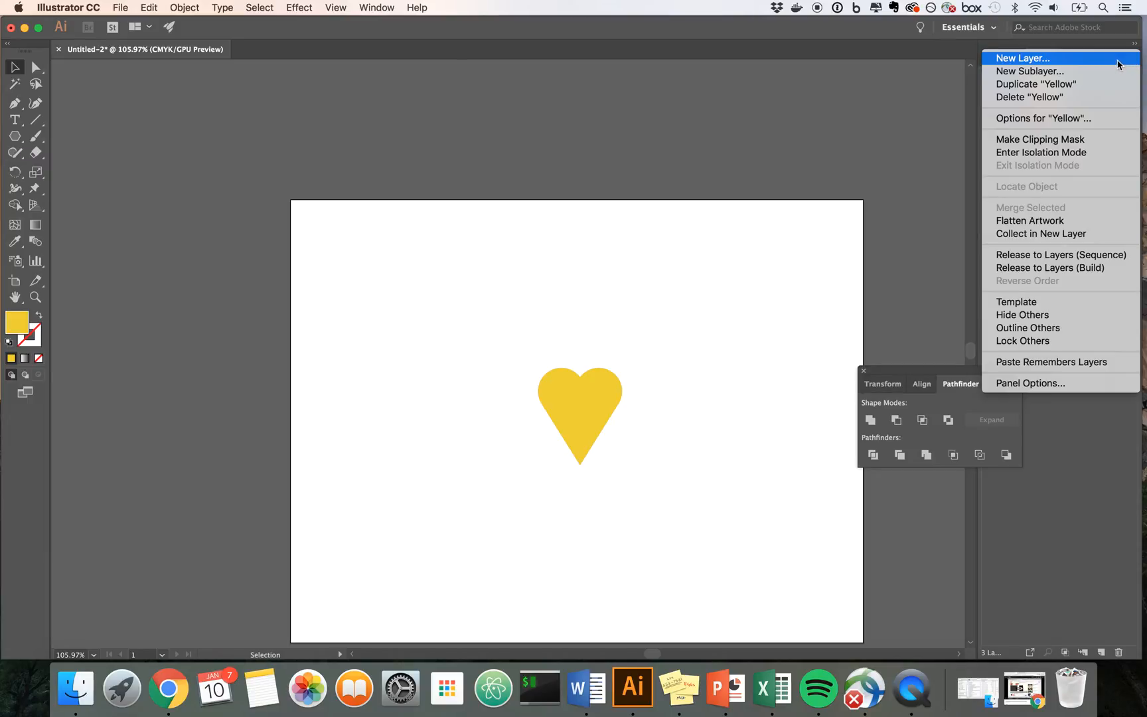
pyautogui.click(1089, 83)
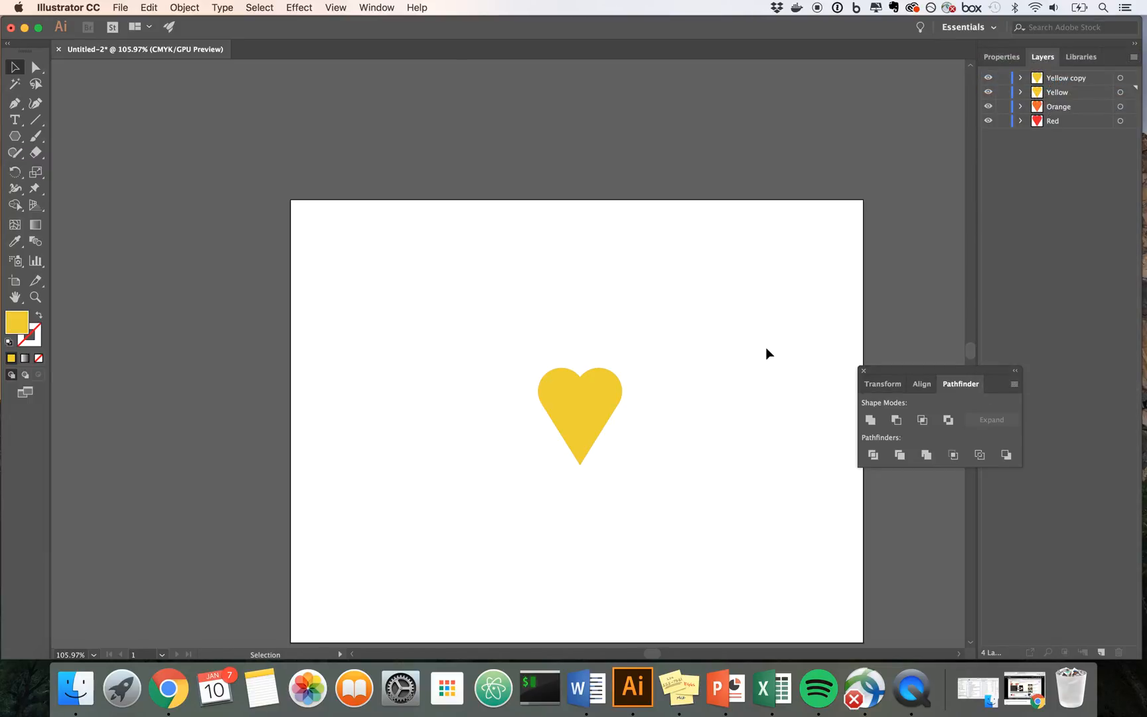
pyautogui.doubleClick(1059, 78)
pyautogui.write('Green')
pyautogui.press('Return')
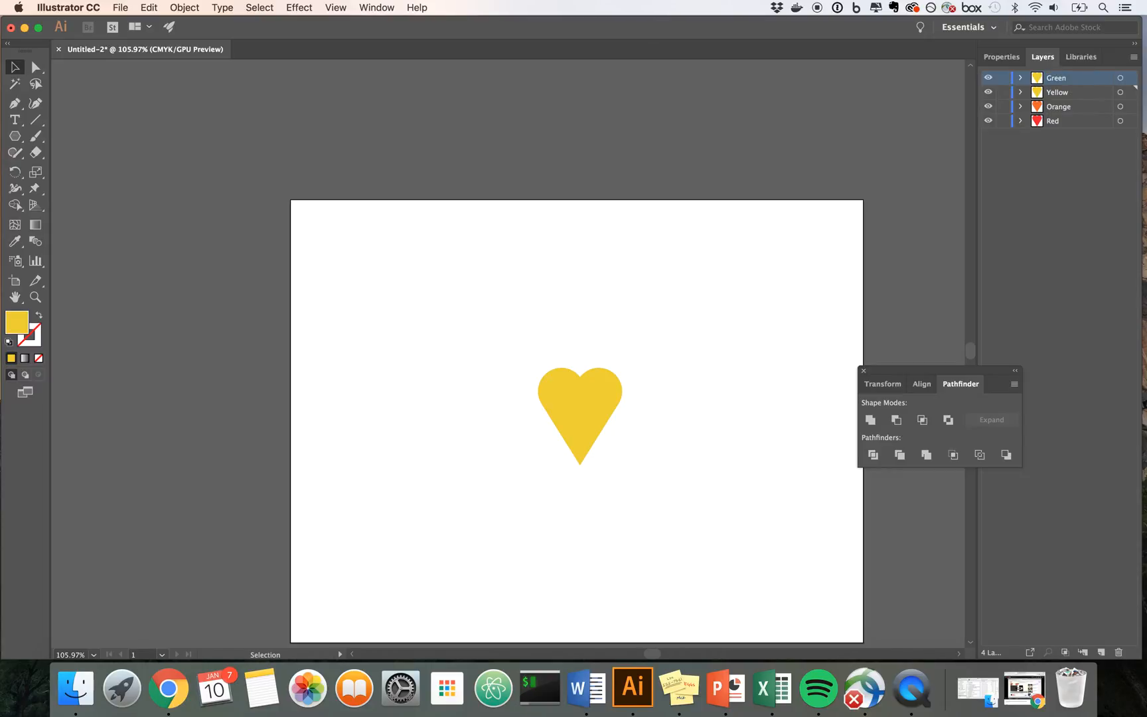
# Step: Fill the Green layer's heart with green 61AF08 and deselect it
pyautogui.click(568, 395)
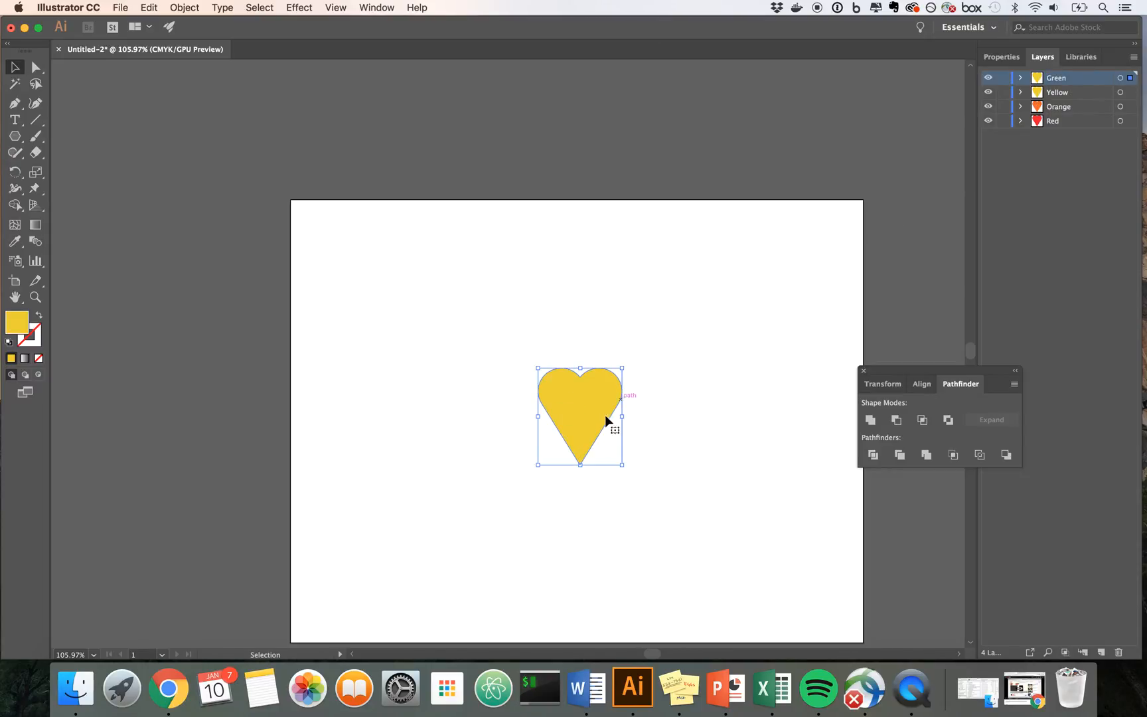
pyautogui.doubleClick(25, 324)
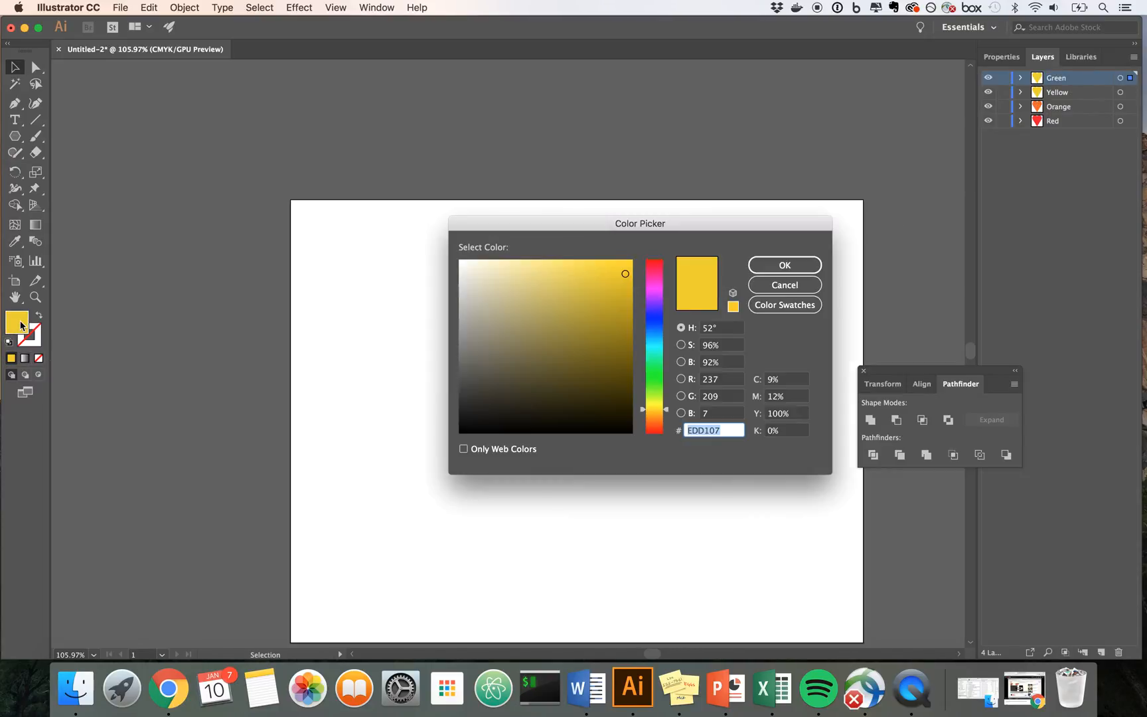
pyautogui.click(658, 392)
pyautogui.click(625, 313)
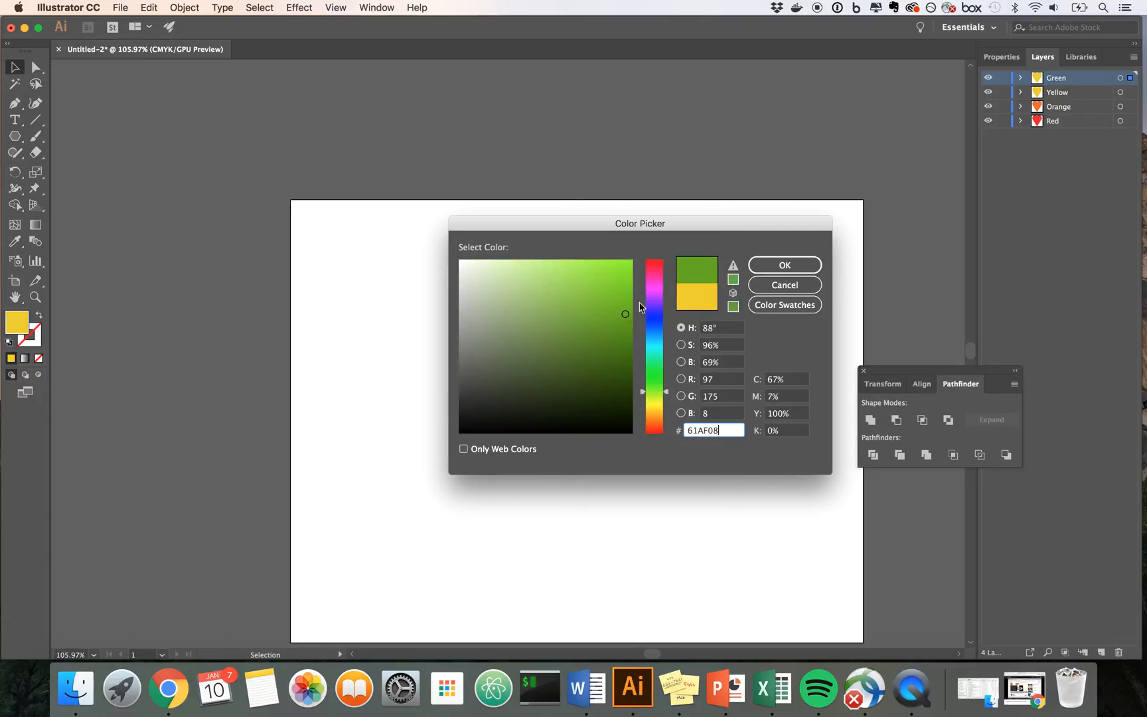
pyautogui.click(786, 265)
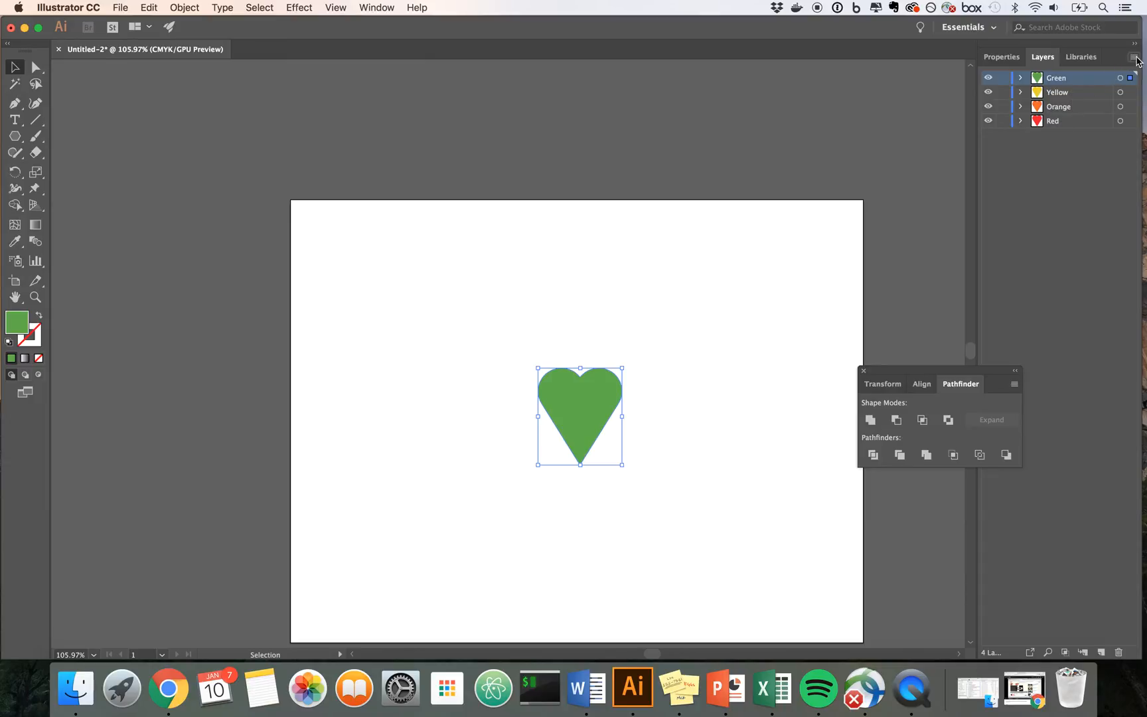
pyautogui.click(734, 318)
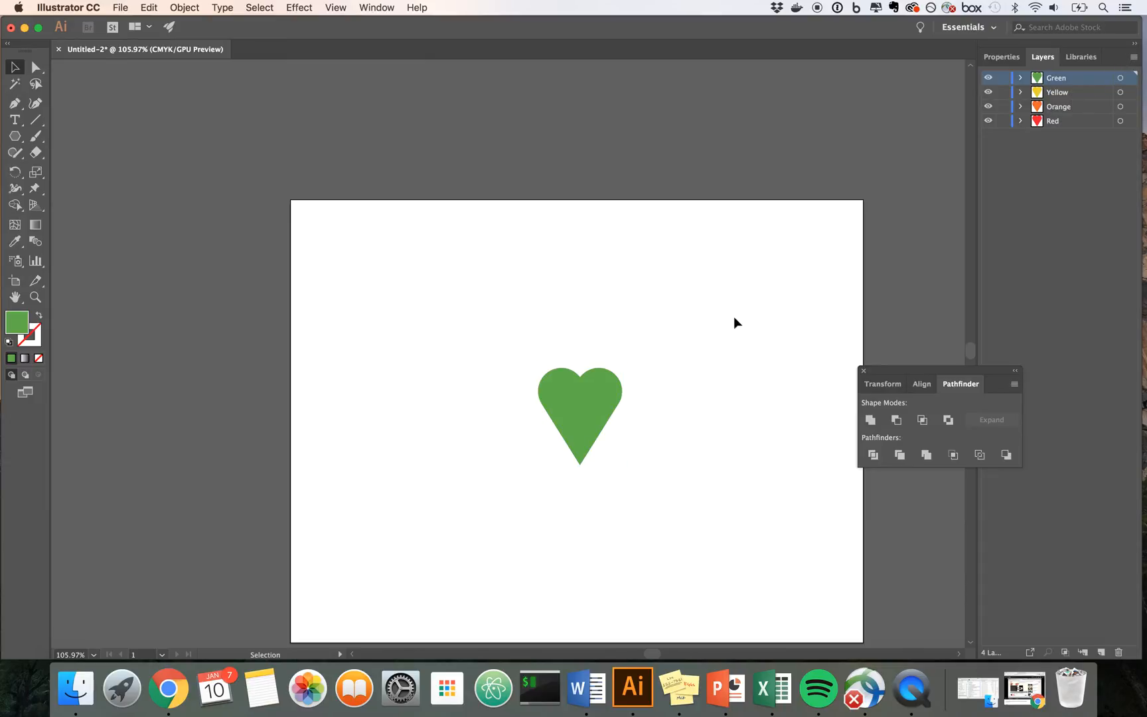
# Step: Duplicate the Green layer and rename the copy Blue
pyautogui.click(1132, 57)
pyautogui.click(1112, 86)
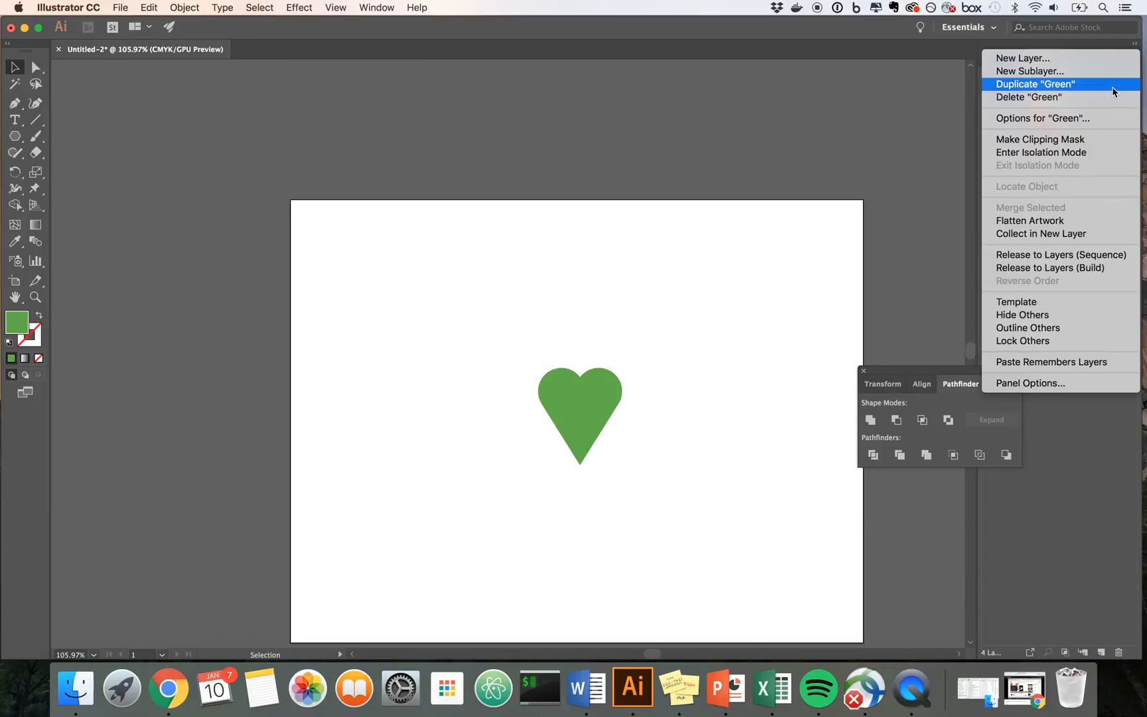
pyautogui.doubleClick(1080, 85)
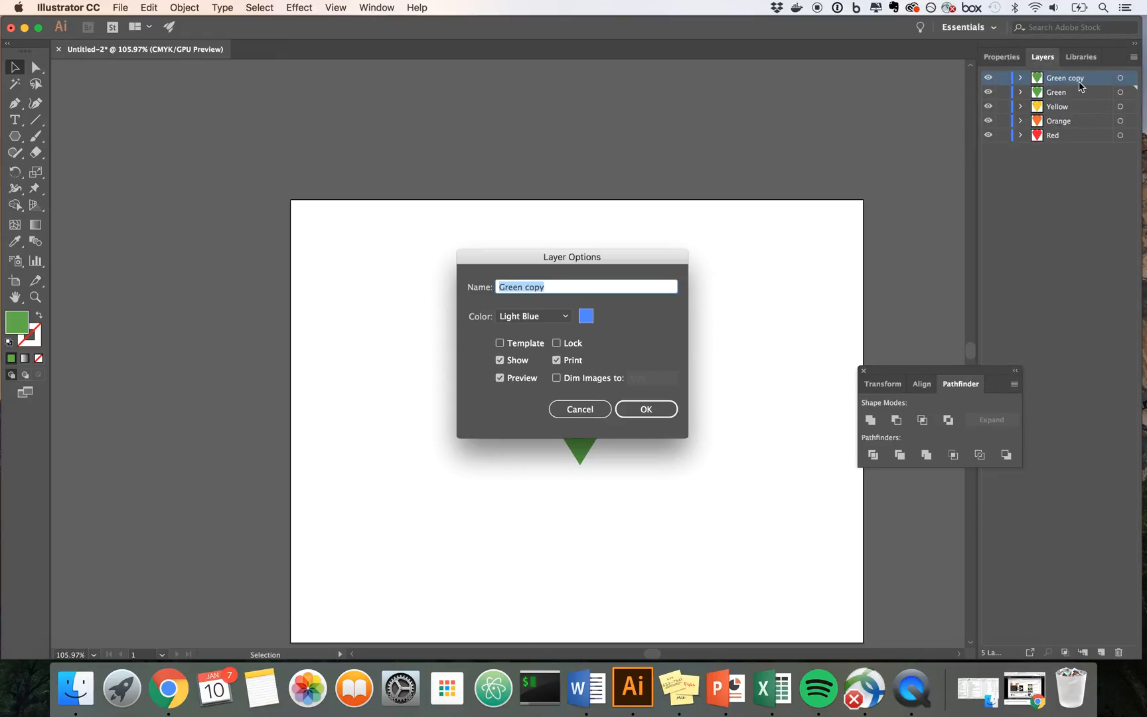
pyautogui.write('Blue')
pyautogui.press('Return')
# Step: Fill the Blue layer's heart with blue 0C6BC1 and deselect it
pyautogui.click(555, 385)
pyautogui.doubleClick(16, 322)
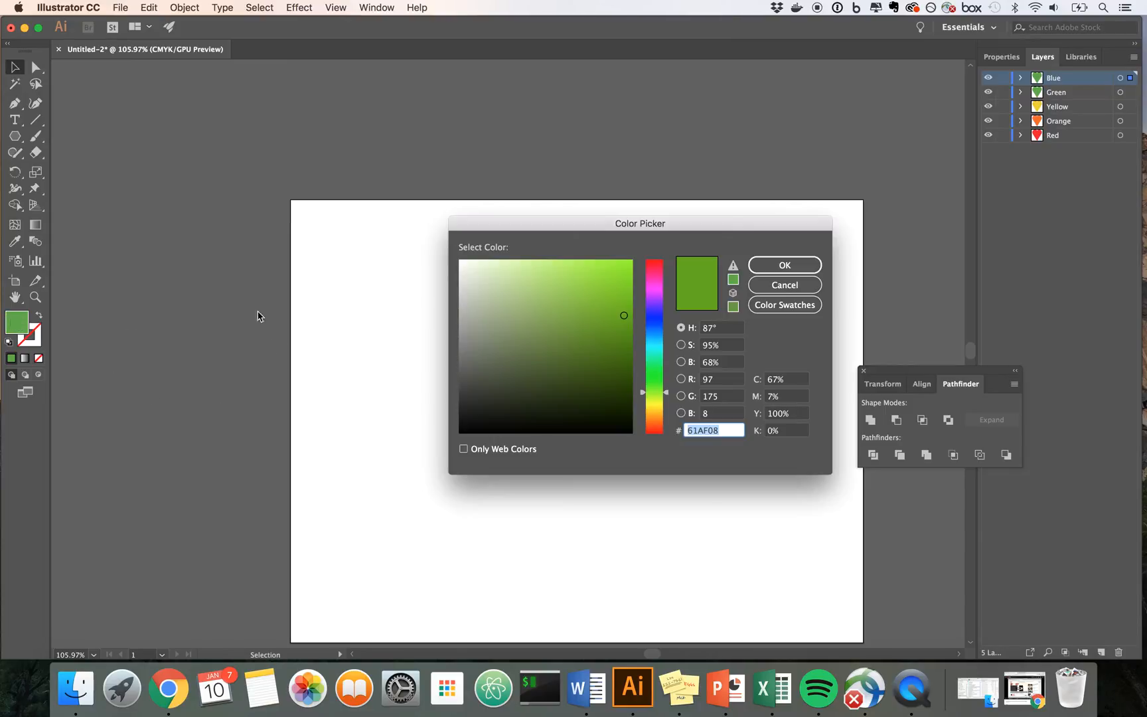
pyautogui.click(664, 348)
pyautogui.click(625, 331)
pyautogui.click(655, 336)
pyautogui.click(624, 318)
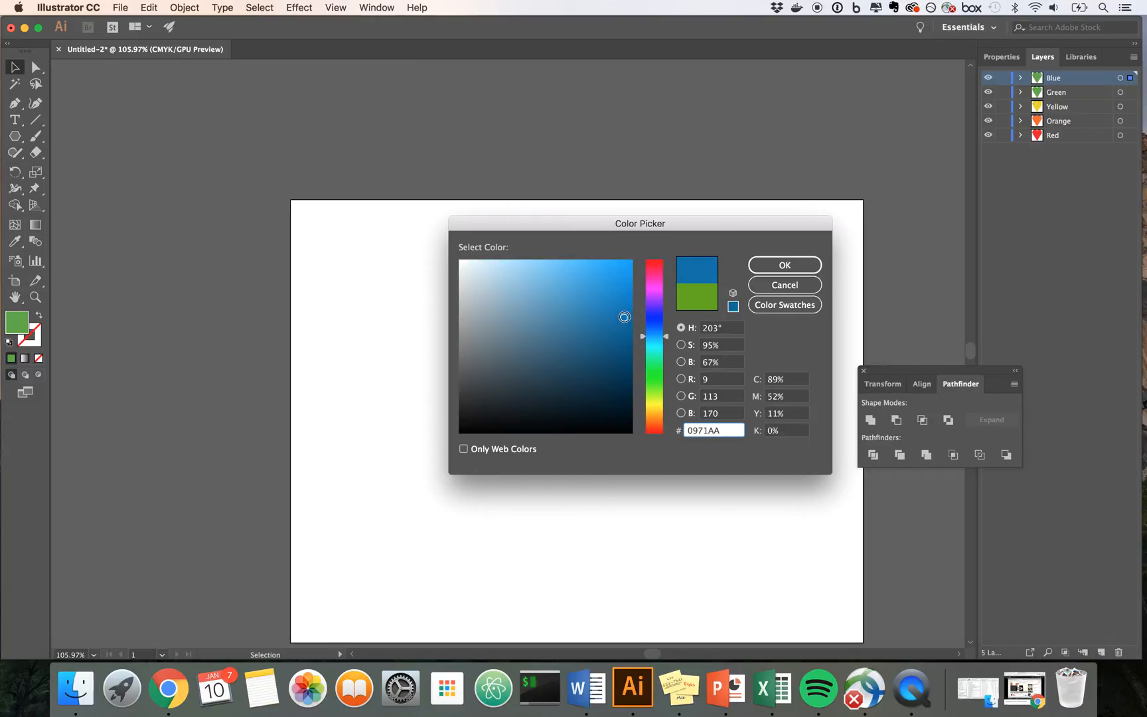
pyautogui.click(655, 333)
pyautogui.click(624, 300)
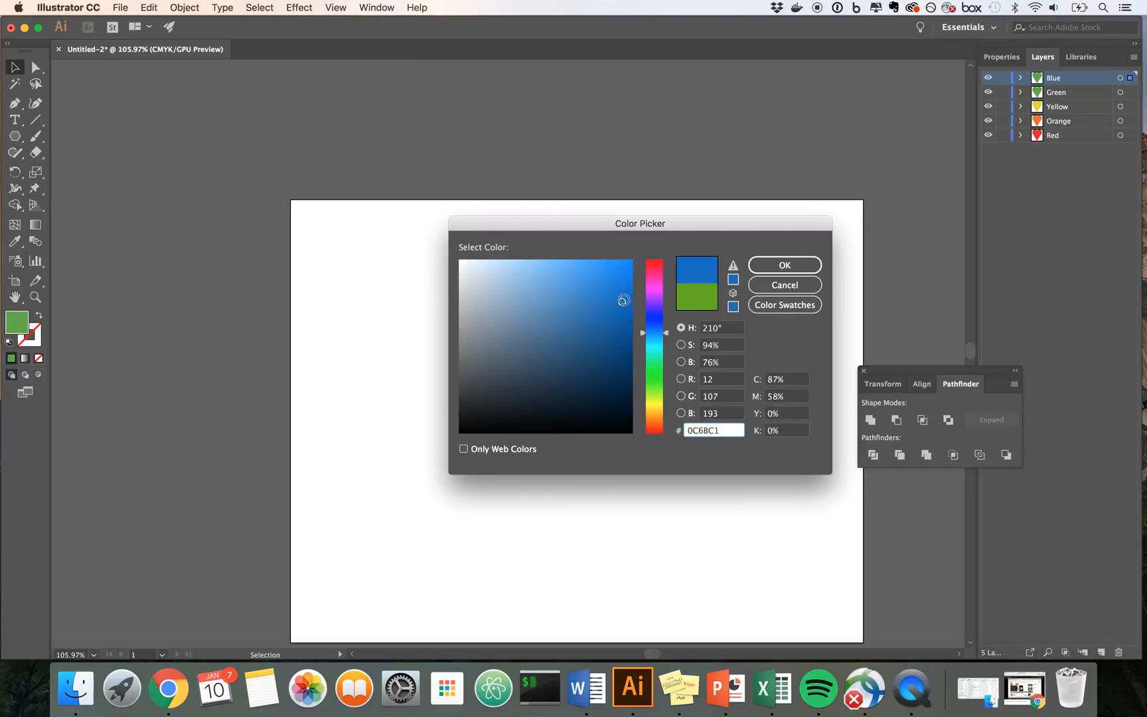
pyautogui.click(784, 265)
pyautogui.click(740, 276)
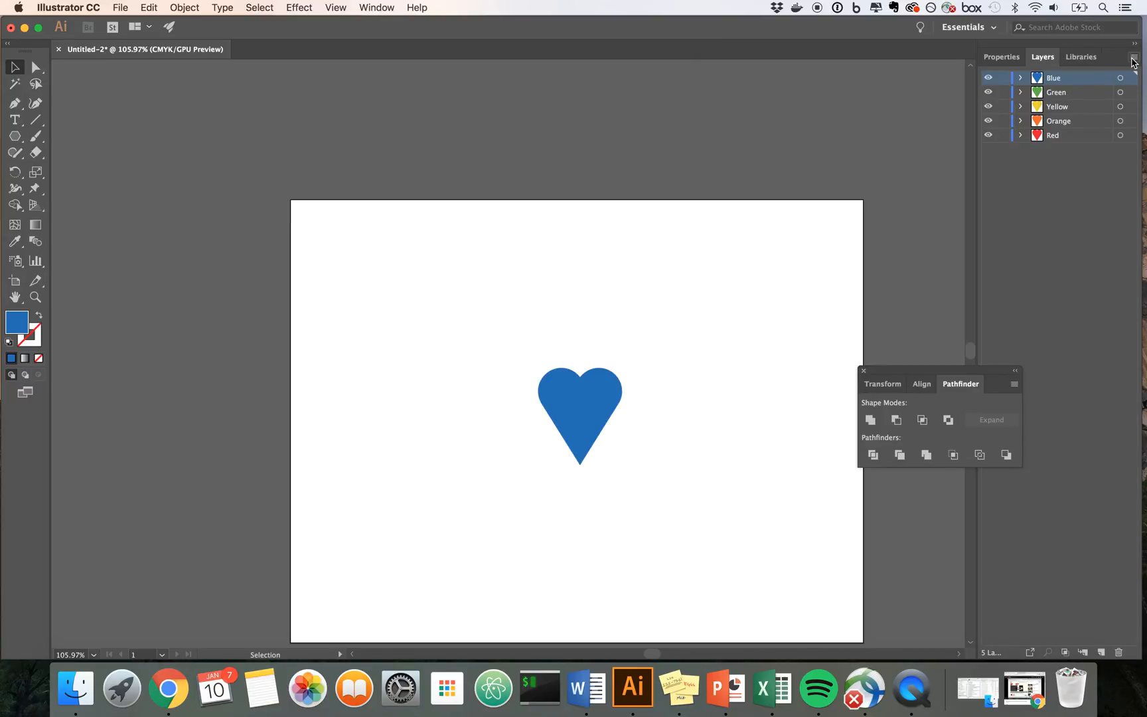
# Step: Duplicate the Blue layer and rename the copy Purple
pyautogui.click(1133, 60)
pyautogui.click(1126, 83)
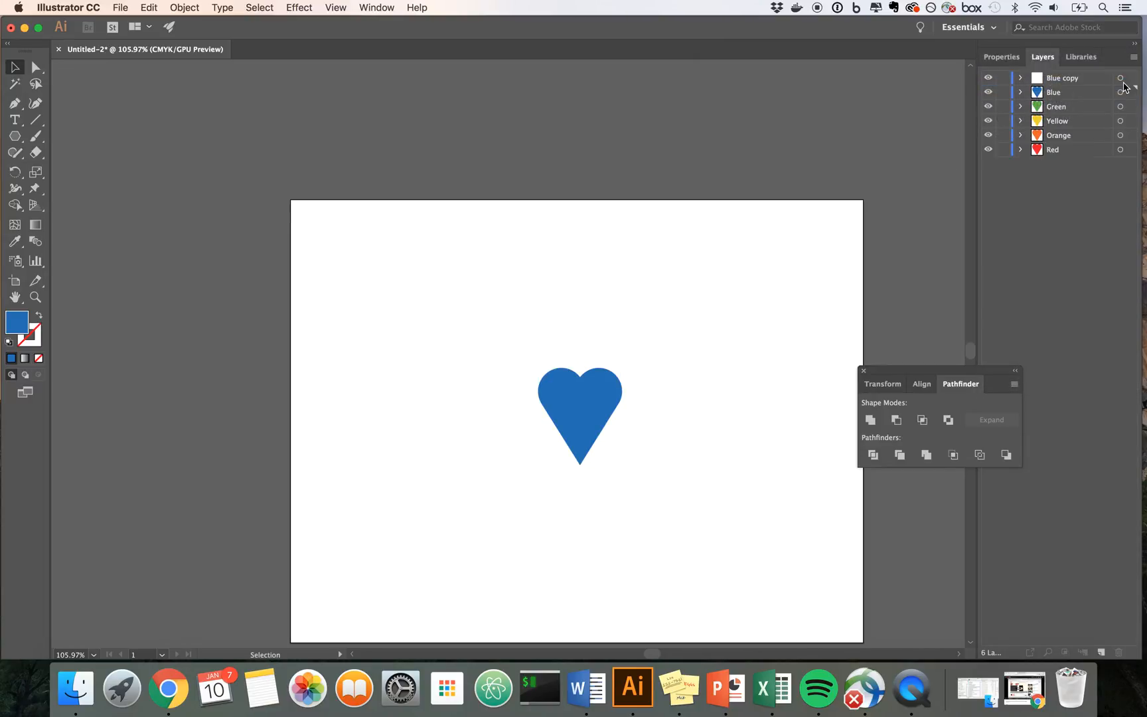
pyautogui.doubleClick(1062, 80)
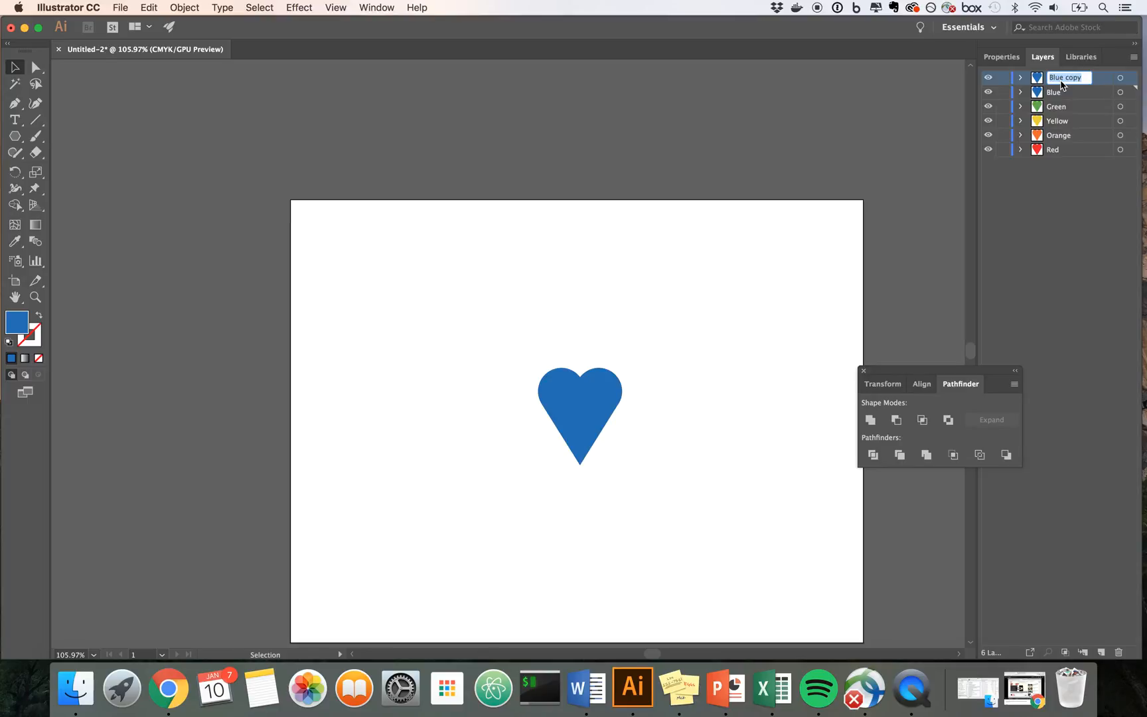
pyautogui.write('Purple')
pyautogui.press('Return')
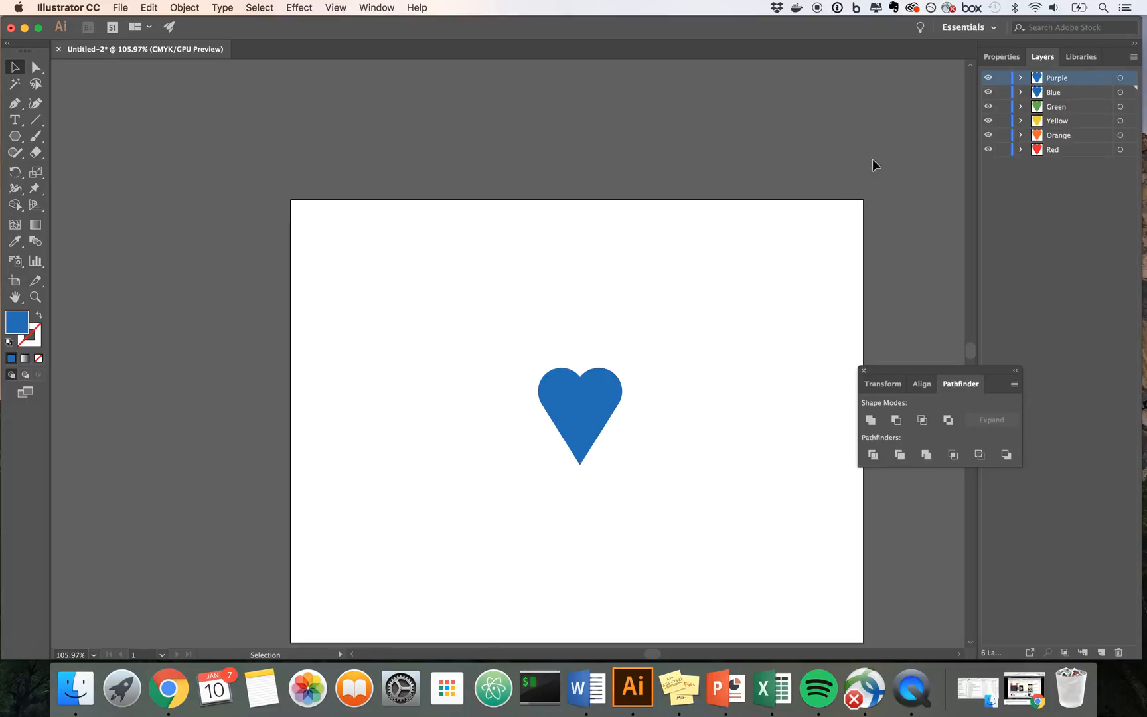
# Step: Fill the heart on the Purple layer with a medium purple
pyautogui.click(582, 390)
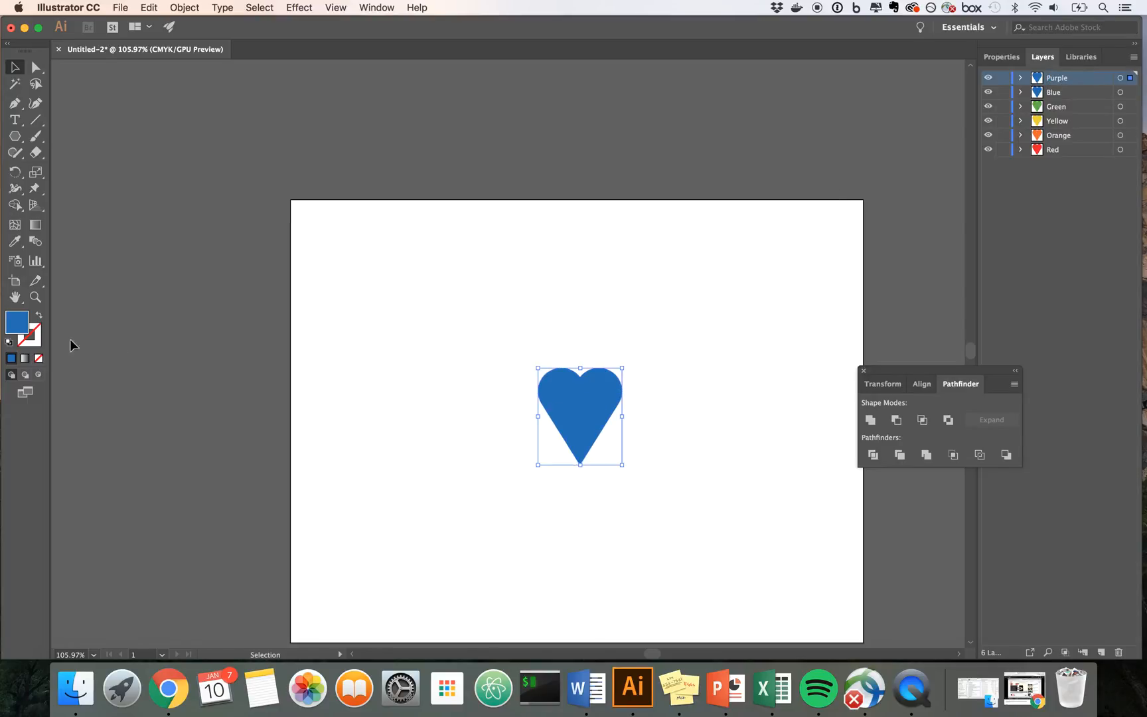
pyautogui.doubleClick(18, 322)
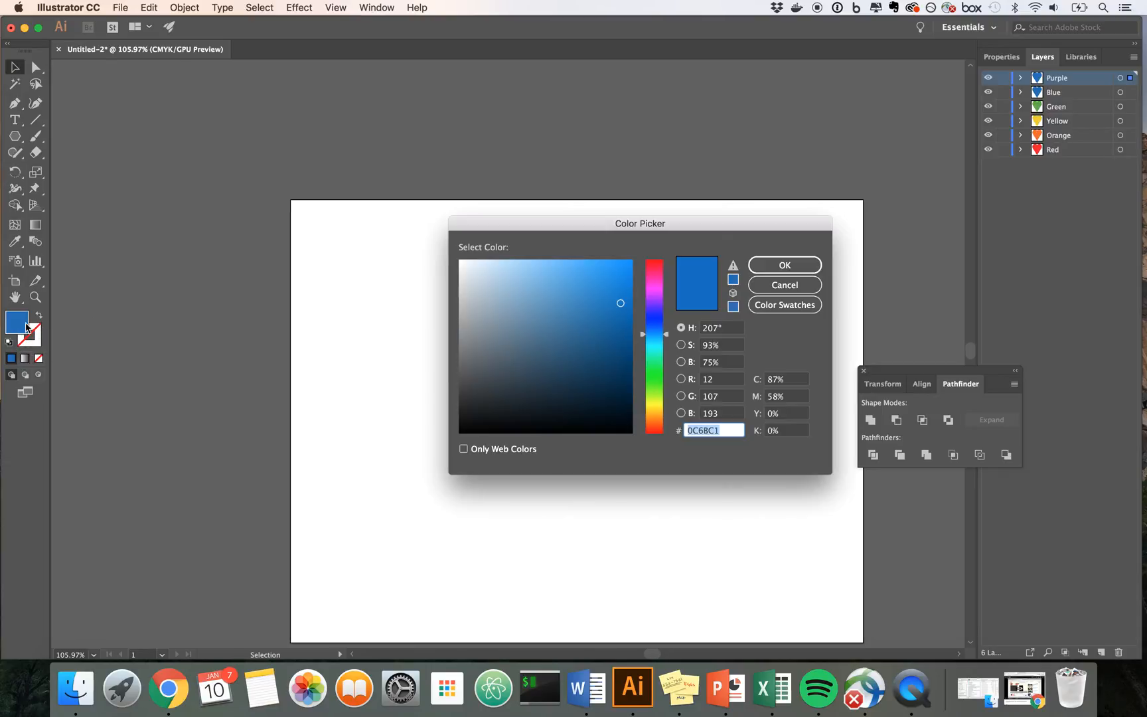
pyautogui.click(651, 305)
pyautogui.click(621, 285)
pyautogui.click(780, 266)
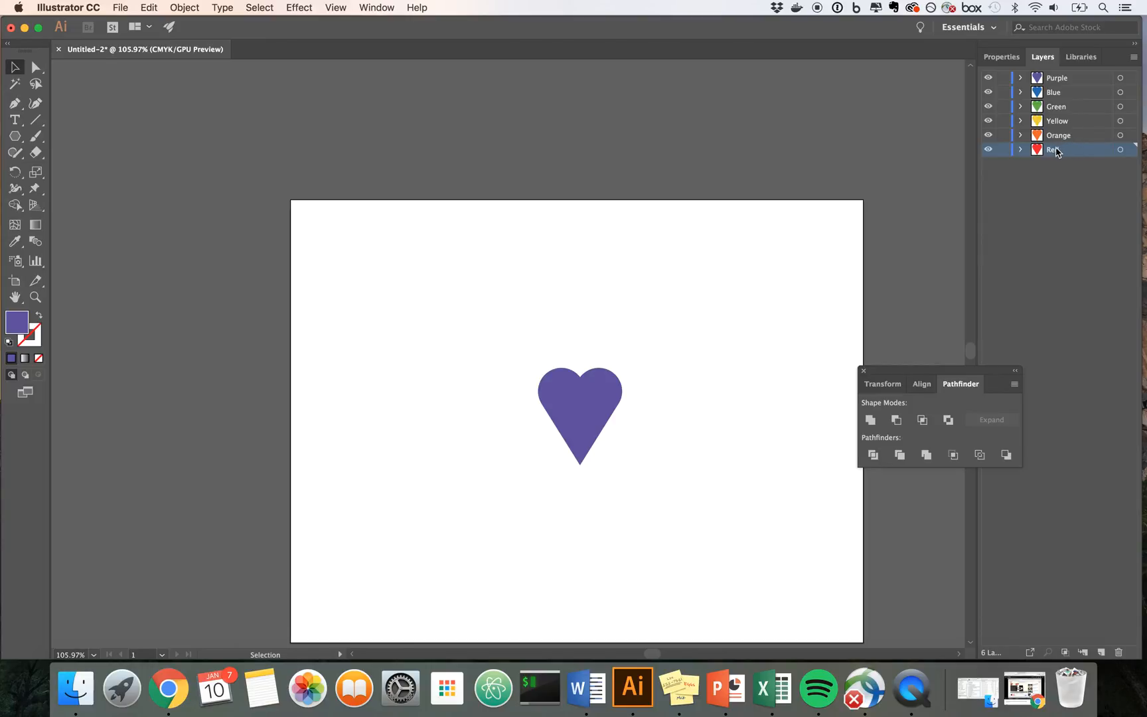
# Step: Rename the Red layer "0 - Red" and the Orange layer "60 - Orange"
pyautogui.doubleClick(1054, 149)
pyautogui.press('Left')
pyautogui.write('0 -')
pyautogui.press('Return')
pyautogui.doubleClick(1059, 136)
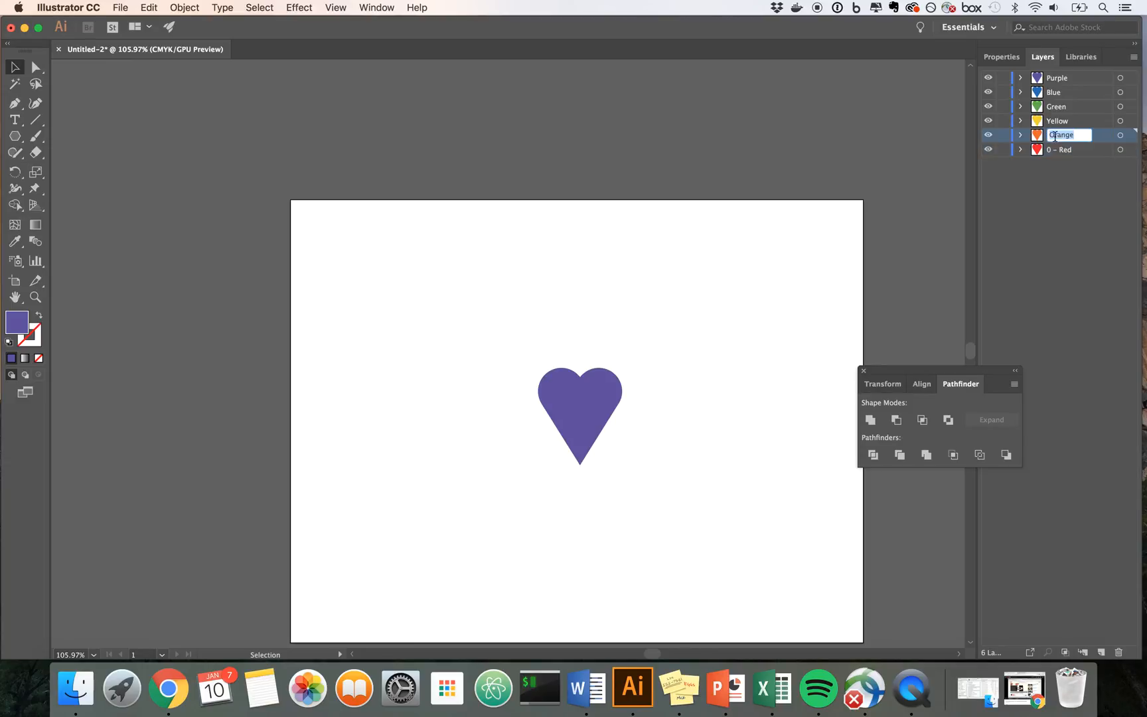
pyautogui.press('Left')
pyautogui.write('60 -')
pyautogui.press('Return')
# Step: Rename the Yellow layer "120 - Yellow" and the Green layer "180 -Green"
pyautogui.doubleClick(1060, 121)
pyautogui.press('Left')
pyautogui.write('120 -')
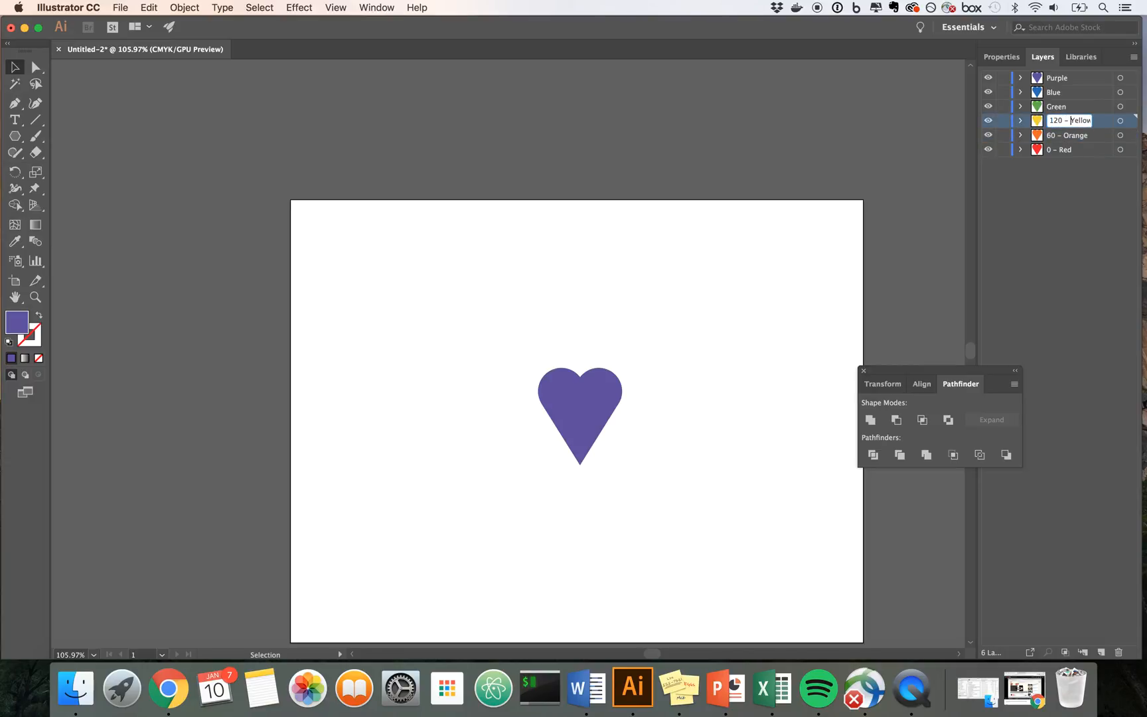
pyautogui.press('Return')
pyautogui.click(1050, 113)
pyautogui.doubleClick(1050, 110)
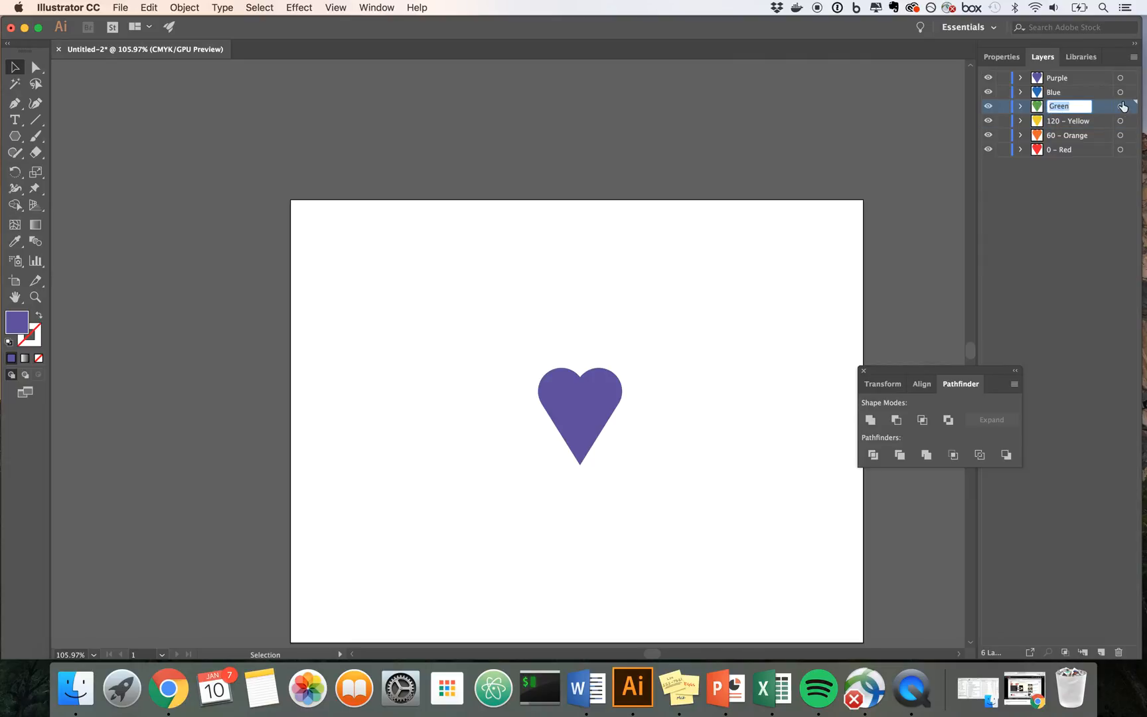
pyautogui.press('Left')
pyautogui.write('180 -')
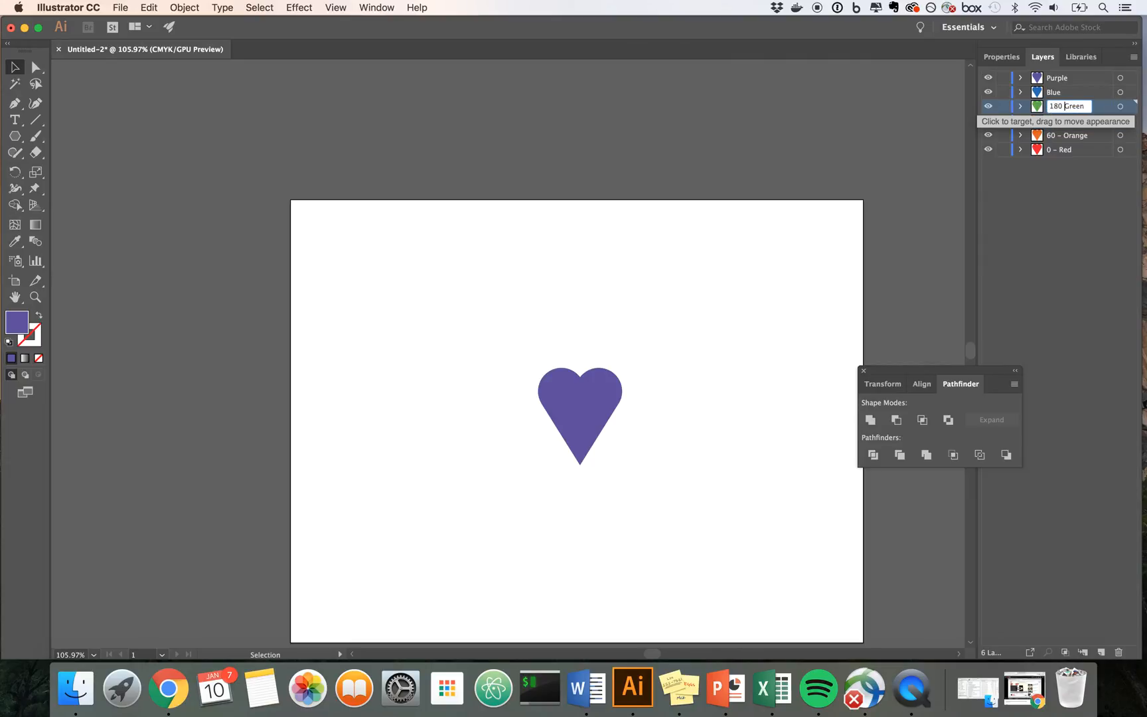
pyautogui.press('BackSpace')
pyautogui.click(1094, 229)
# Step: Rename the Blue layer "240 - Blue" and the Purple layer "300 - Purple"
pyautogui.doubleClick(1055, 93)
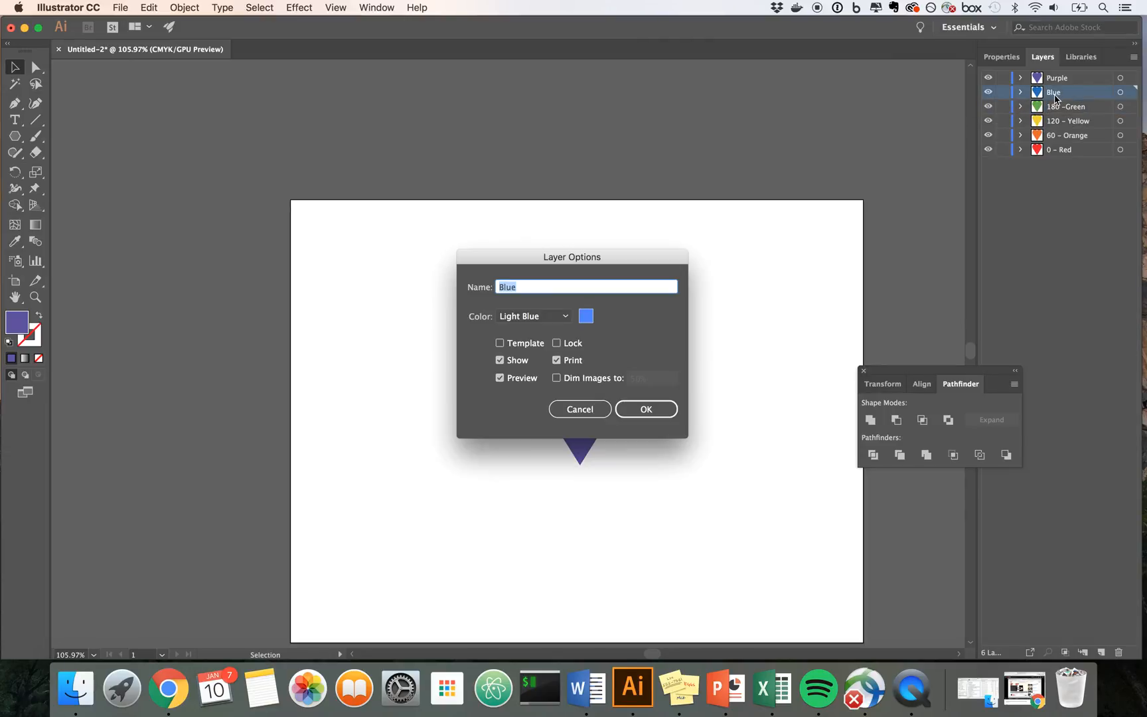
pyautogui.click(580, 410)
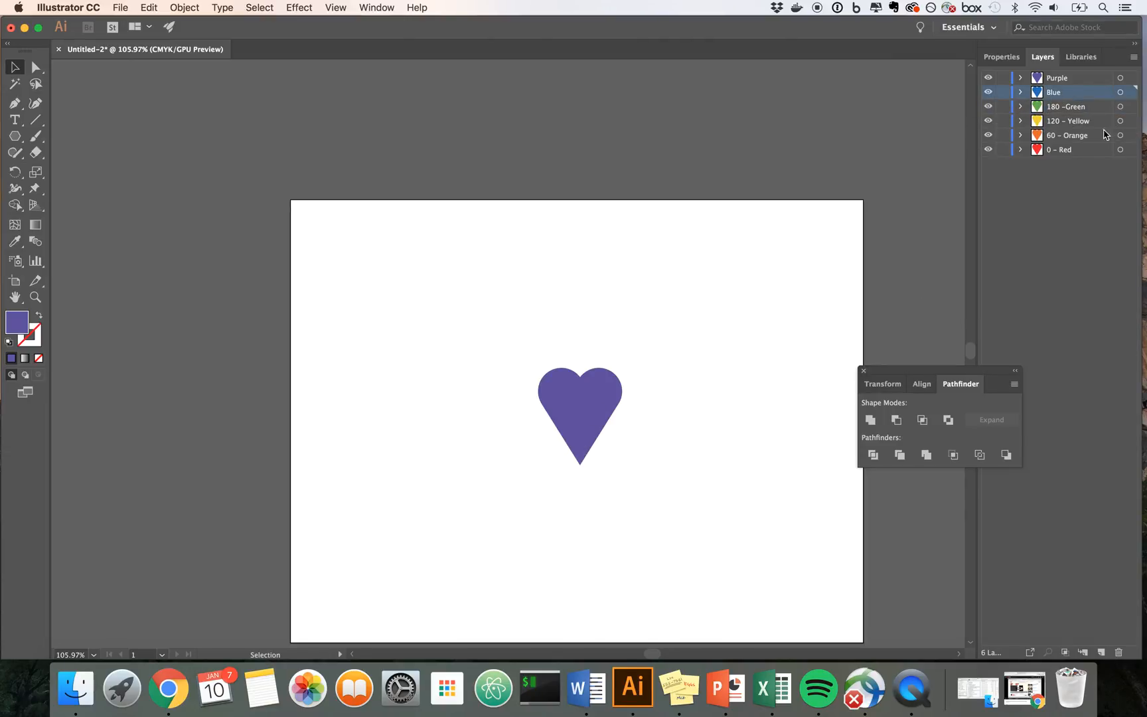
pyautogui.doubleClick(1054, 93)
pyautogui.write('240 -')
pyautogui.click(1093, 272)
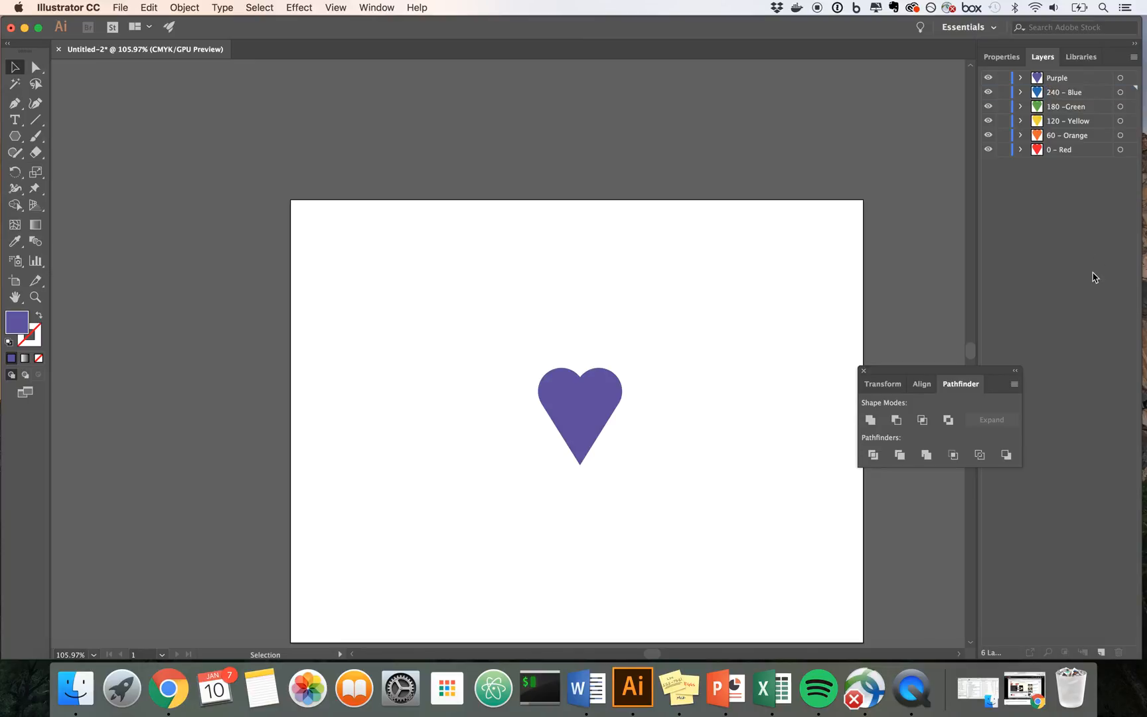
pyautogui.doubleClick(1058, 79)
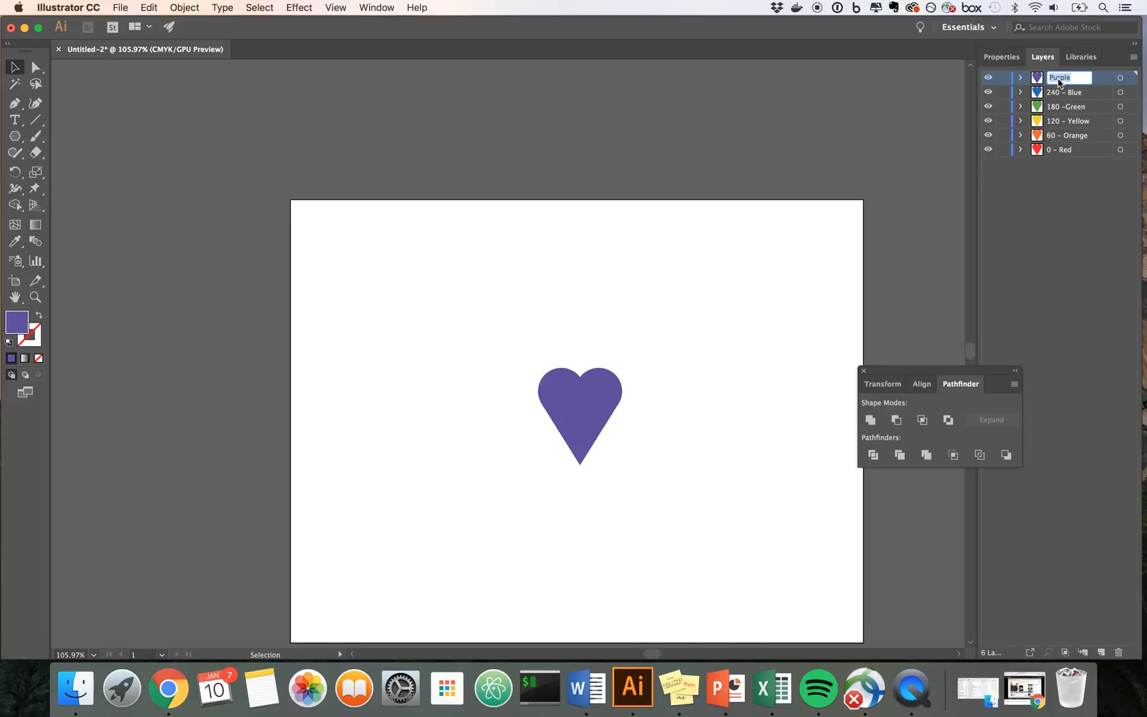
pyautogui.press('Left')
pyautogui.write('300 –')
pyautogui.press('Return')
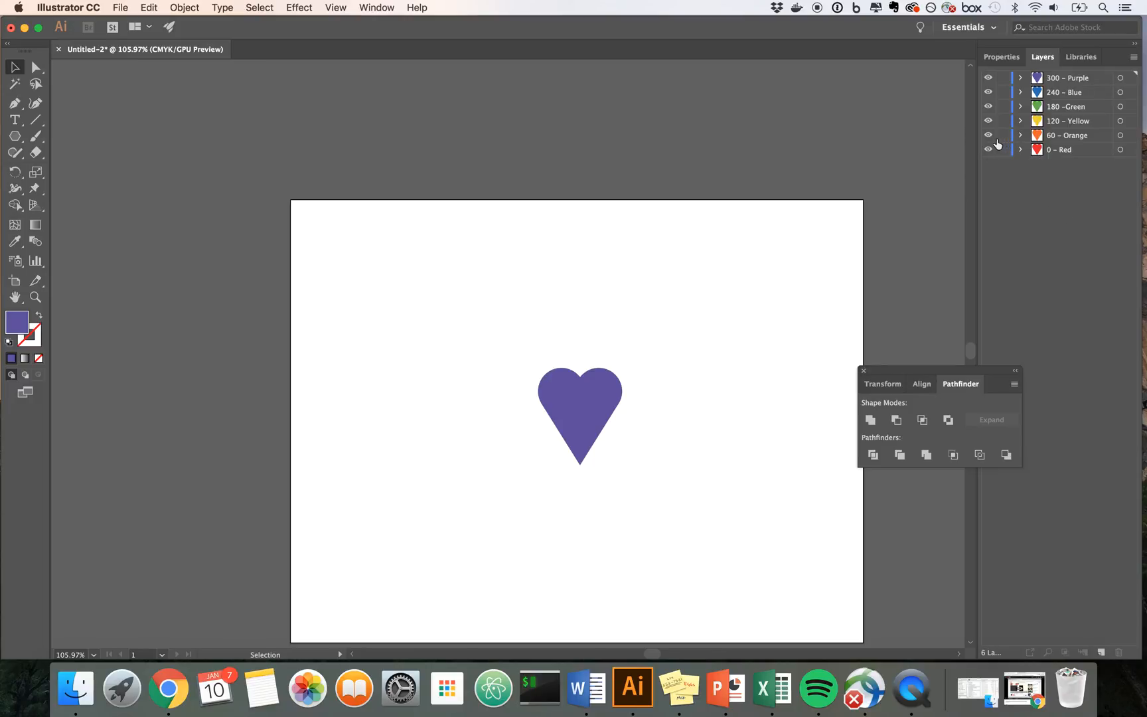
# Step: Hide the orange, yellow, green, blue and purple layers, leaving only 0 - Red visible
pyautogui.moveTo(988, 136); pyautogui.dragTo(990, 103)
pyautogui.click(988, 92)
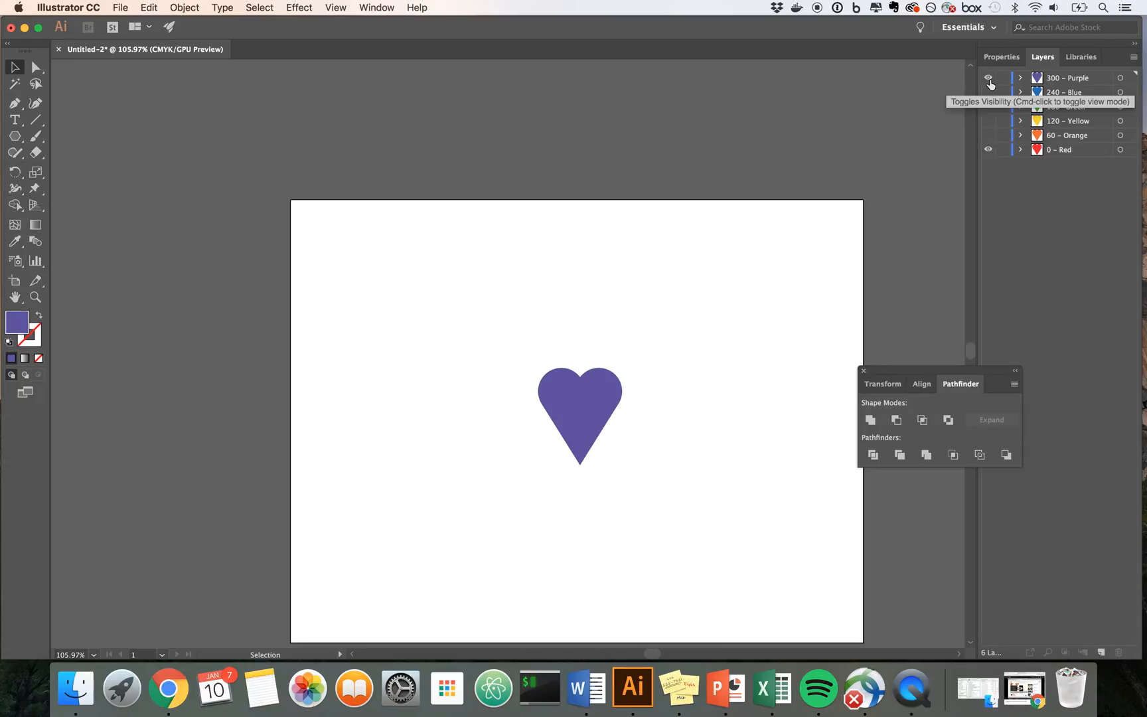
pyautogui.click(989, 79)
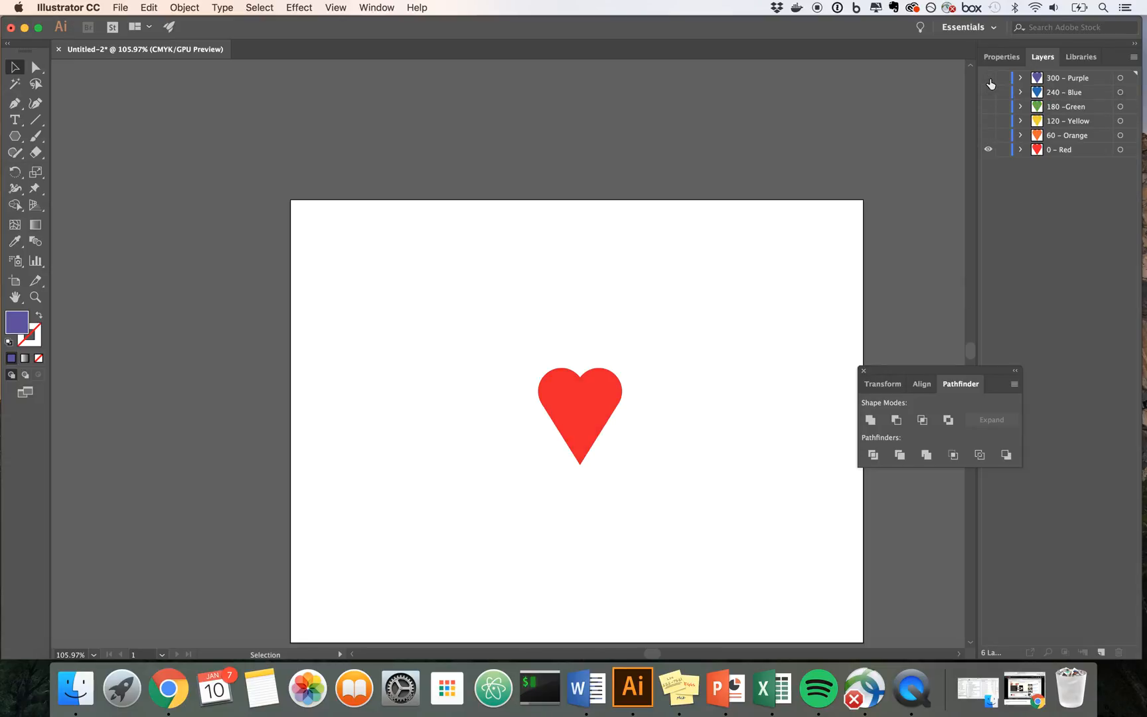
# Step: Check the red and orange hearts by toggling their layers' visibility, ending with only 0 - Red shown and nothing selected
pyautogui.click(989, 150)
pyautogui.click(989, 150)
pyautogui.click(989, 151)
pyautogui.click(989, 151)
pyautogui.click(989, 136)
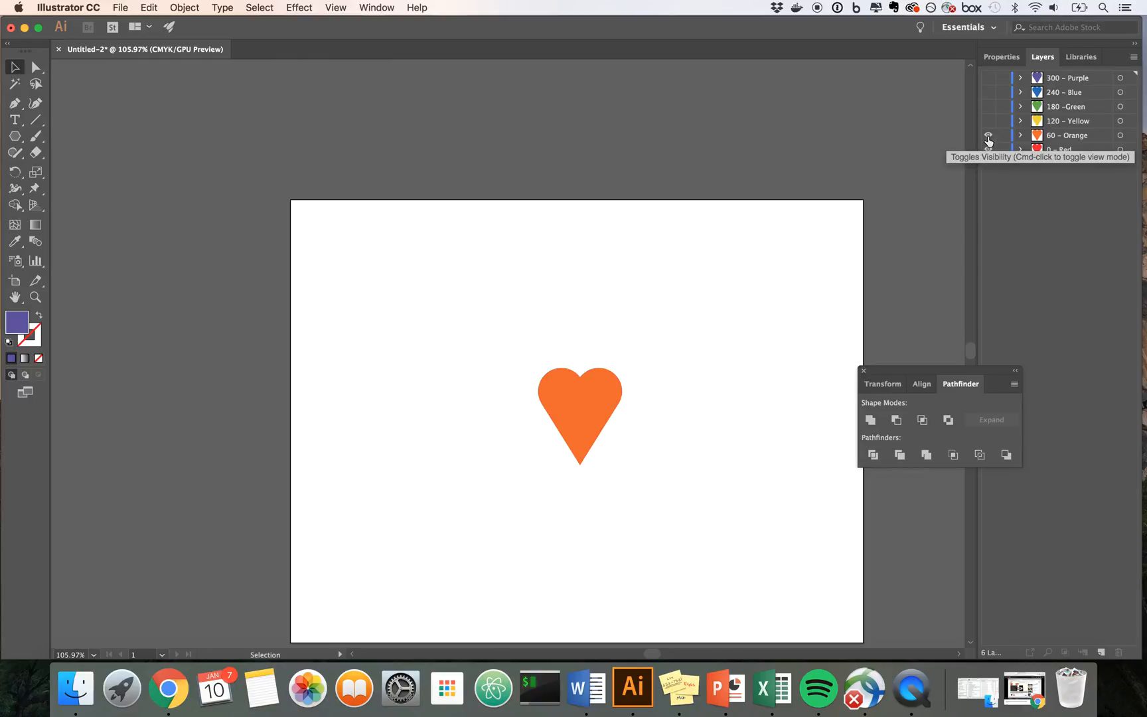
pyautogui.click(989, 137)
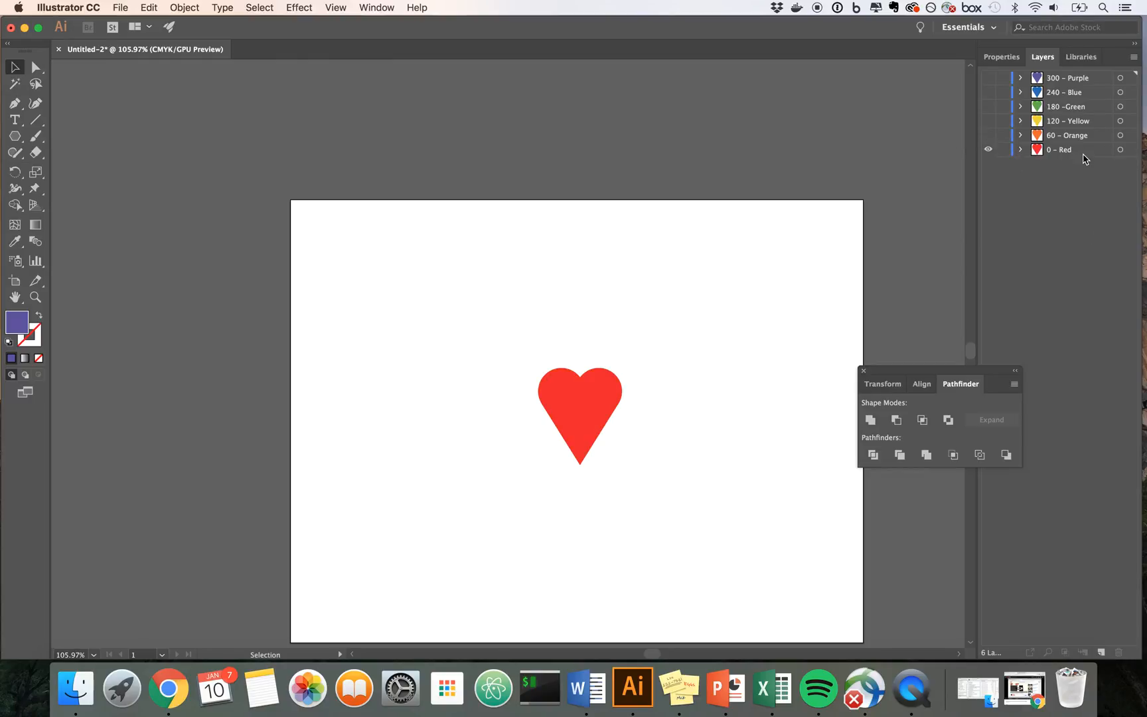
pyautogui.click(583, 394)
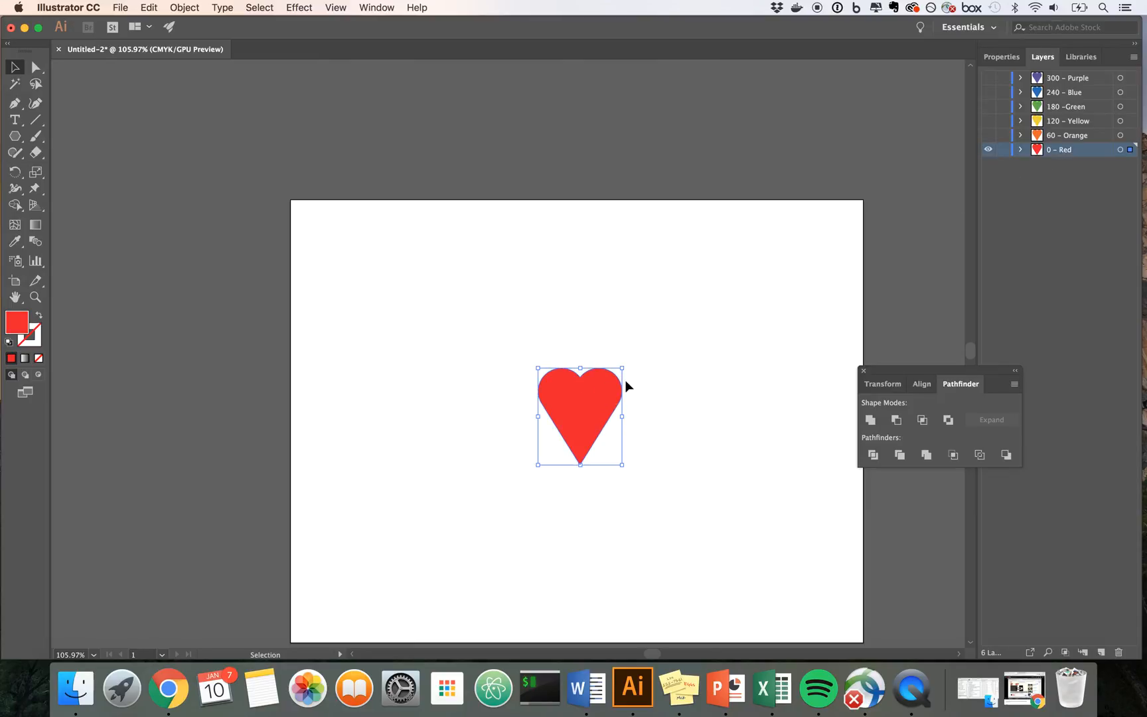
pyautogui.click(663, 376)
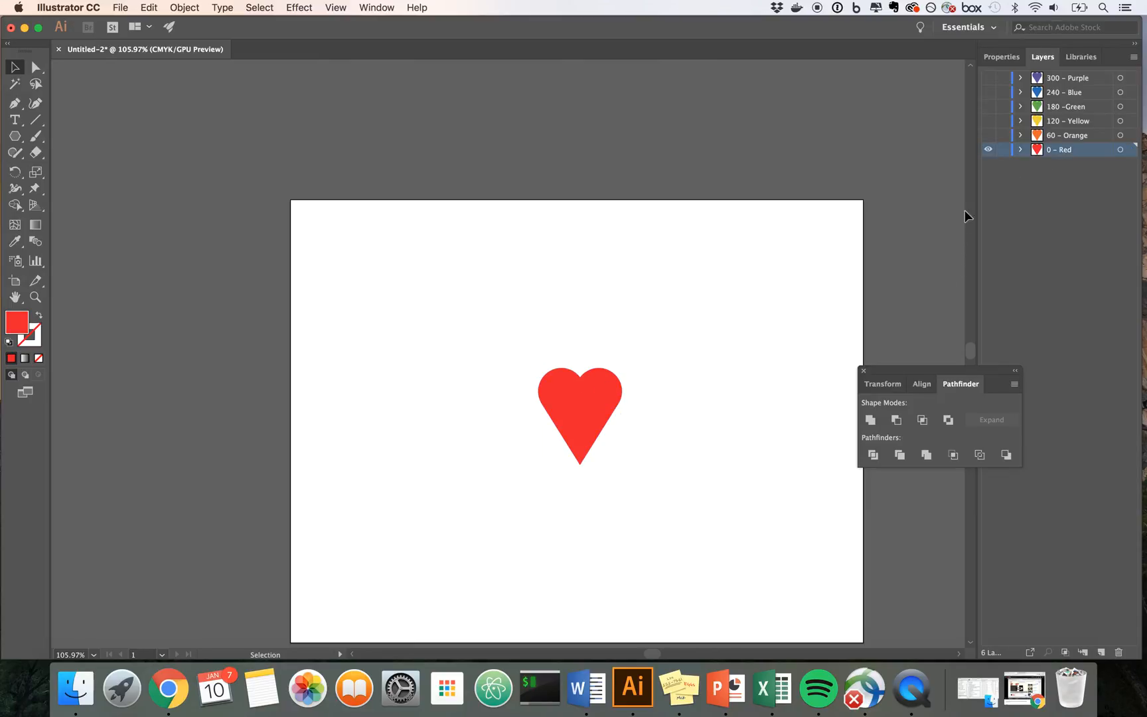
# Step: Make 60 - Orange the active layer and the only visible one
pyautogui.click(988, 135)
pyautogui.click(1067, 137)
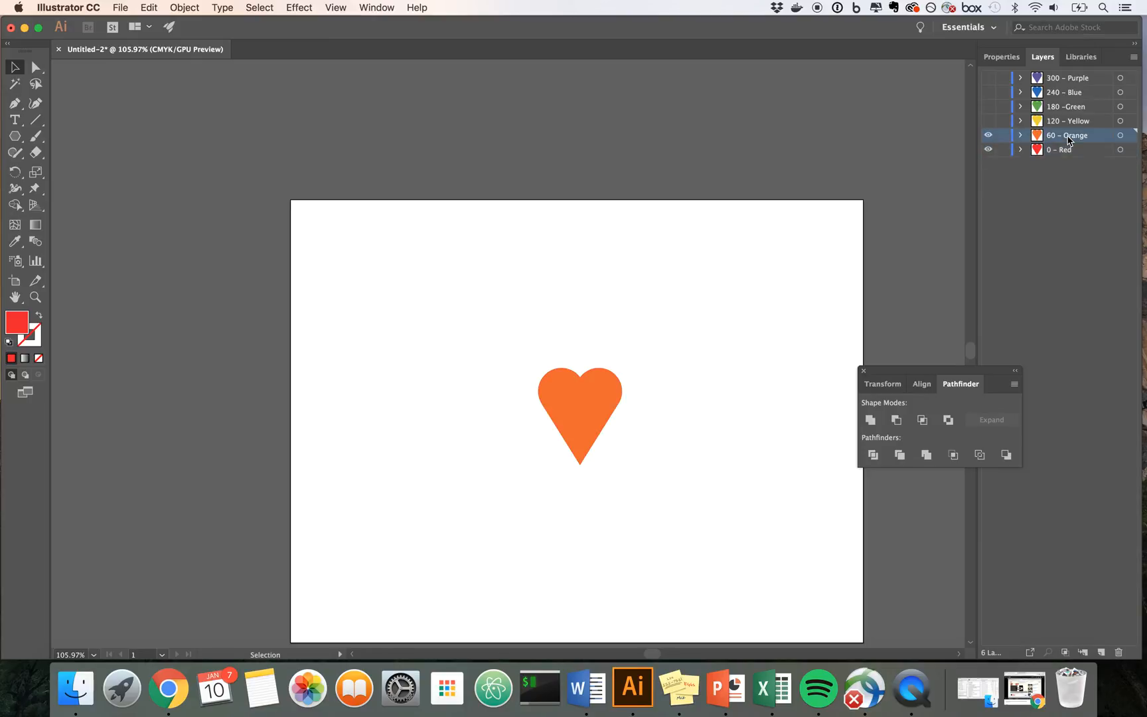
pyautogui.click(988, 150)
# Step: Rotate the heart on the 60 - Orange layer by 60° and deselect it
pyautogui.click(582, 403)
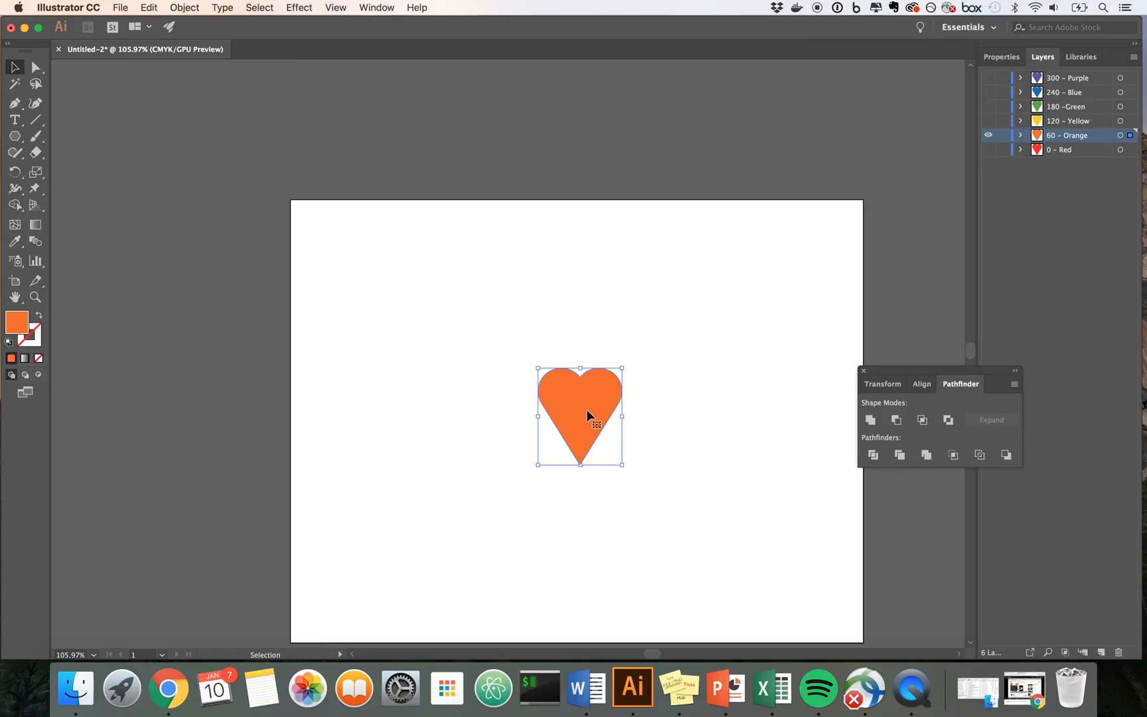
pyautogui.rightClick(587, 415)
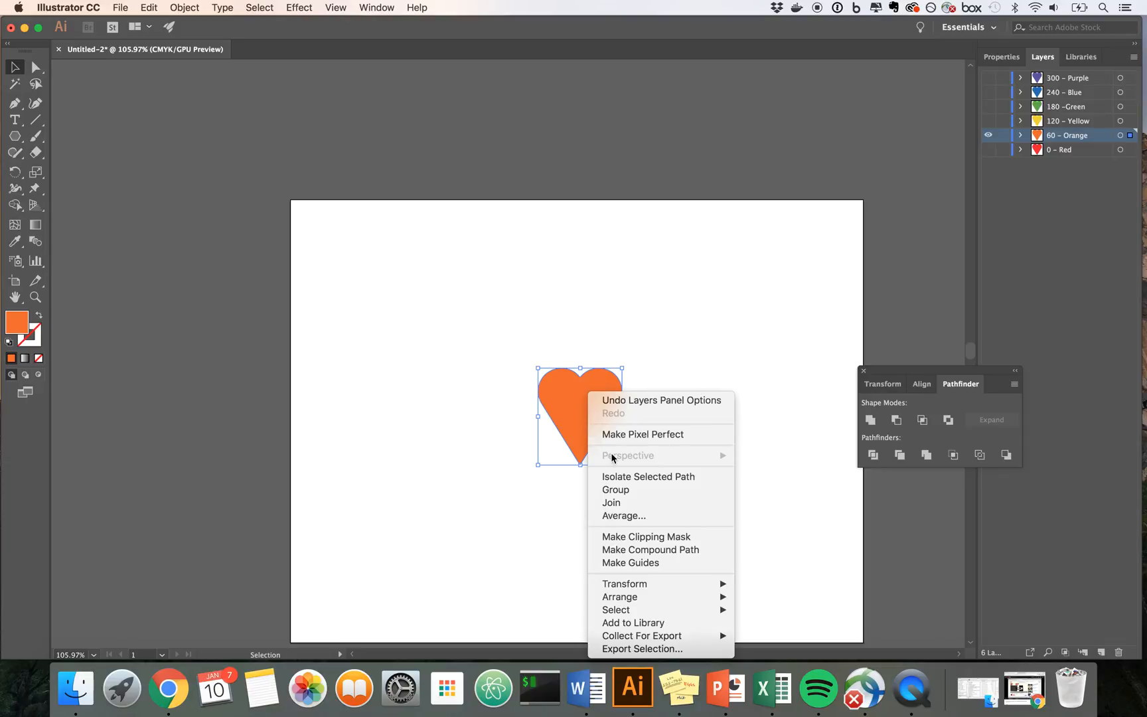
pyautogui.moveTo(632, 585)
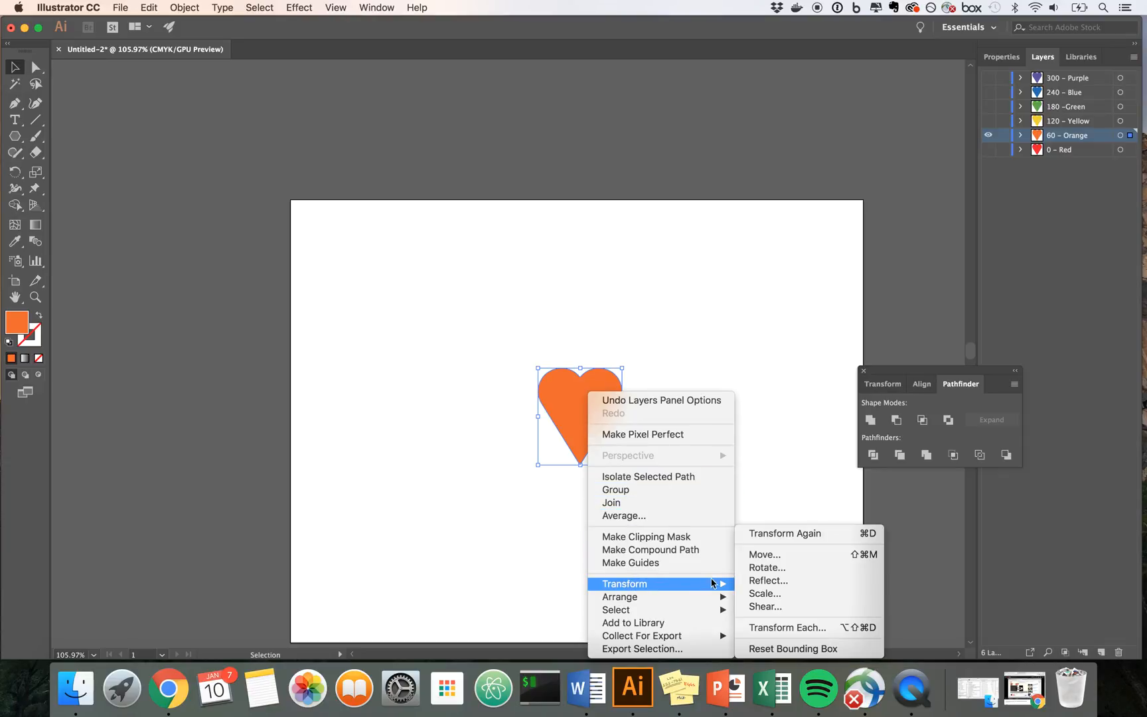
pyautogui.click(748, 567)
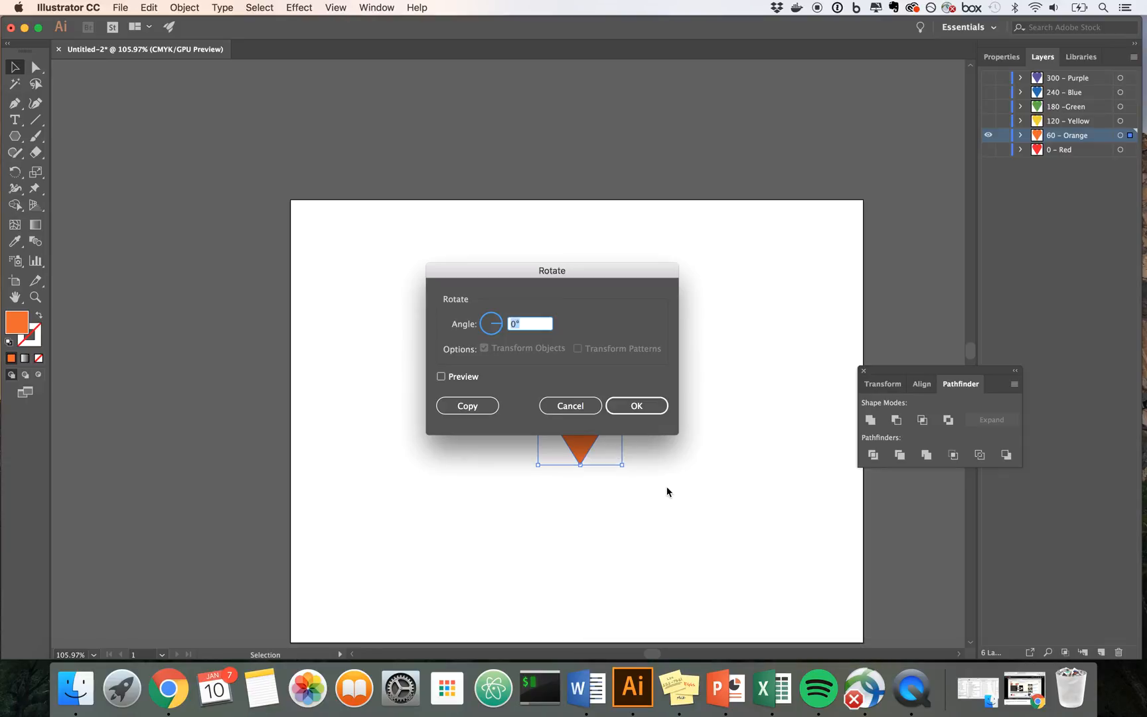
pyautogui.write('60')
pyautogui.click(635, 406)
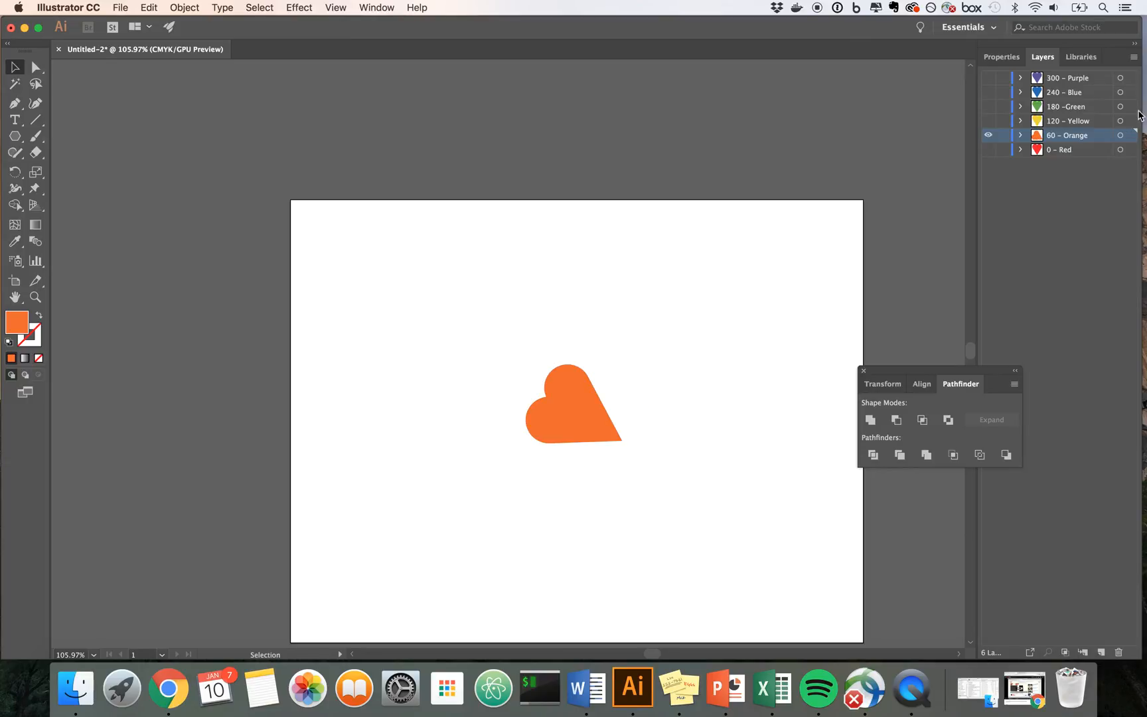
# Step: Compare the rotated orange heart with the red one, and make 120 - Yellow the active and only visible layer
pyautogui.click(989, 150)
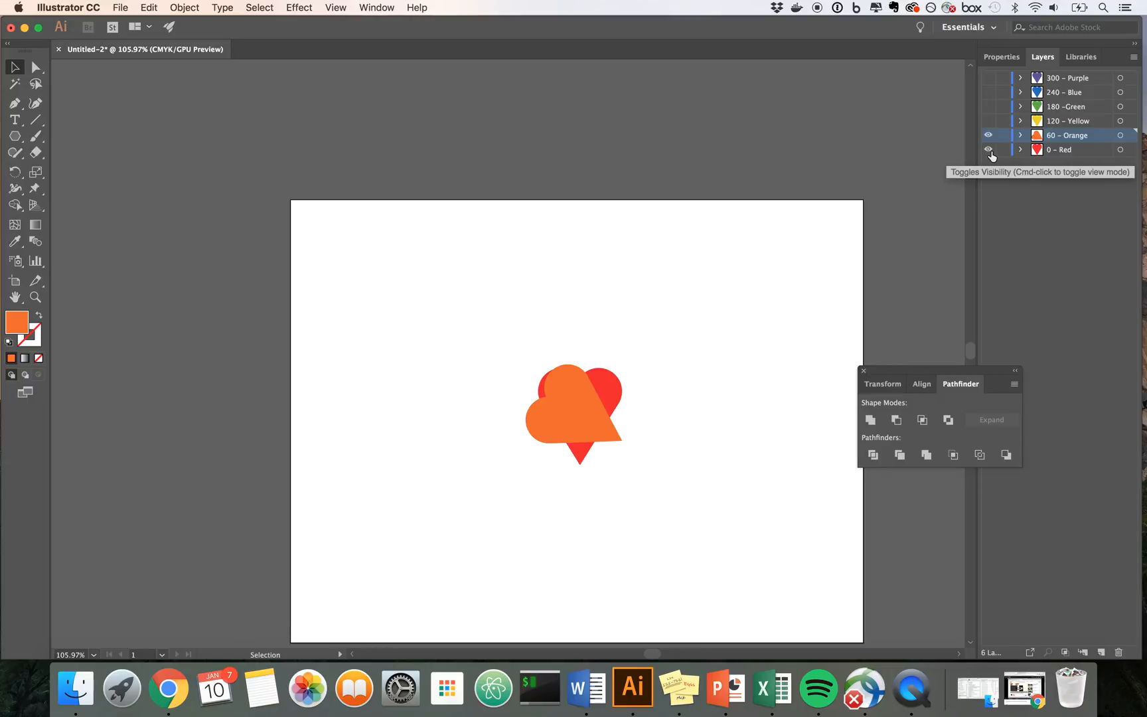
pyautogui.click(988, 150)
pyautogui.click(988, 135)
pyautogui.click(988, 121)
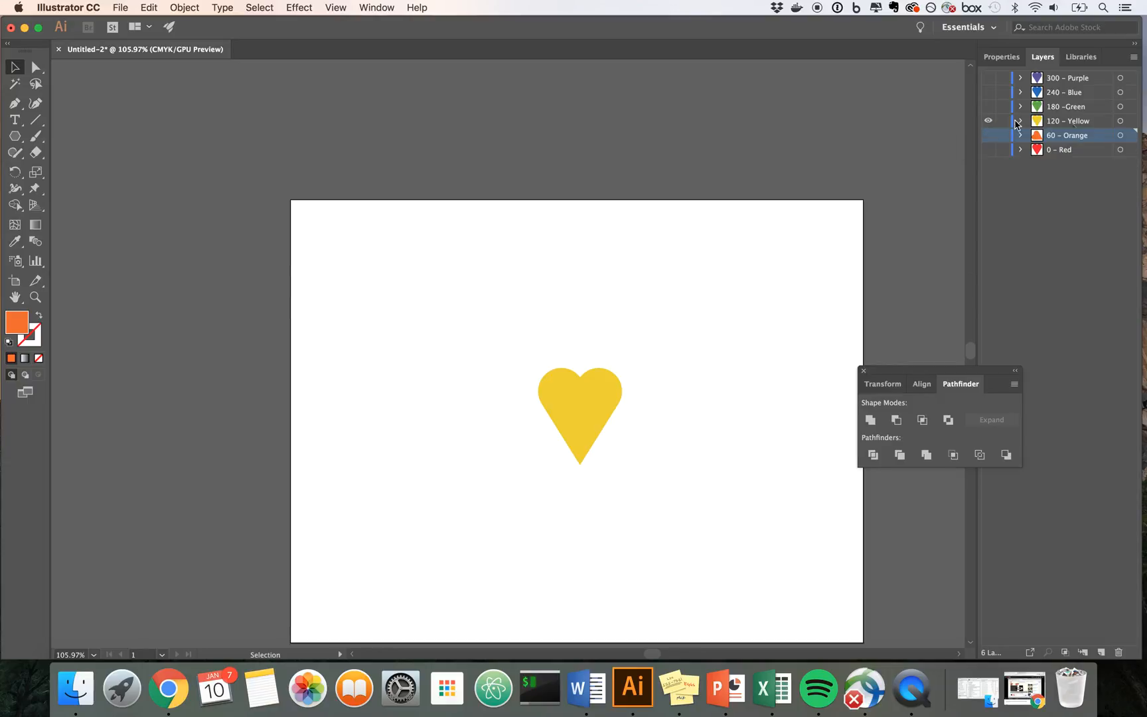
pyautogui.click(1081, 124)
# Step: Rotate the heart on the 120 - Yellow layer by 120° and deselect it
pyautogui.click(591, 414)
pyautogui.rightClick(591, 414)
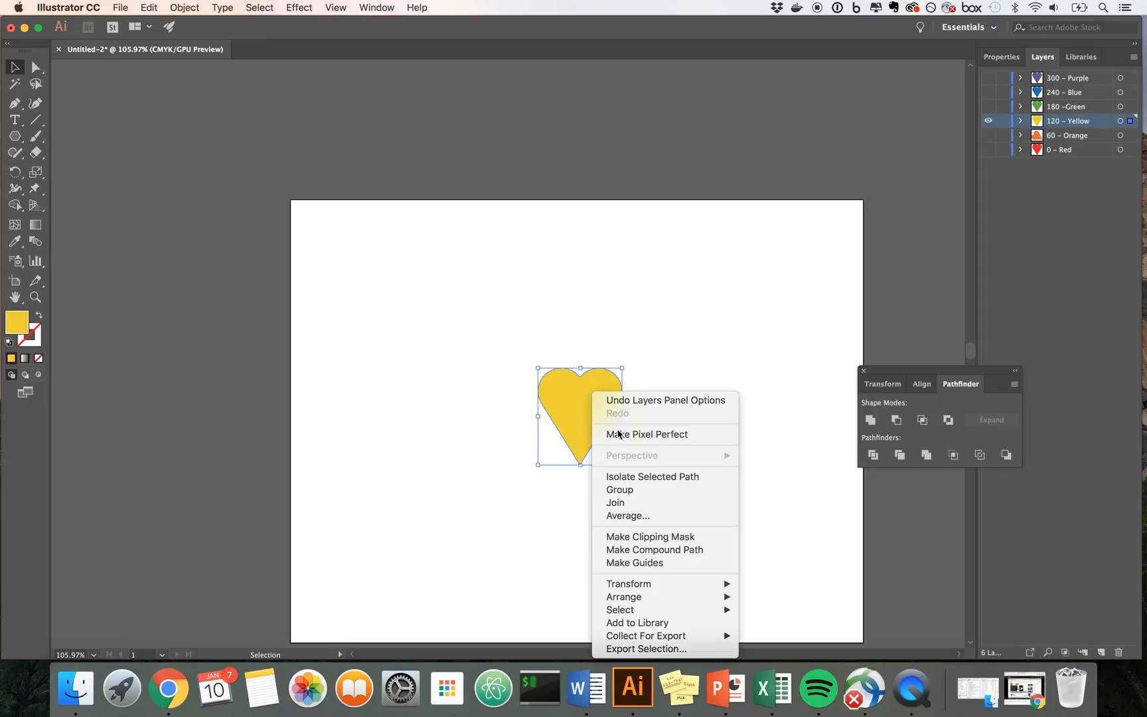
pyautogui.moveTo(624, 584)
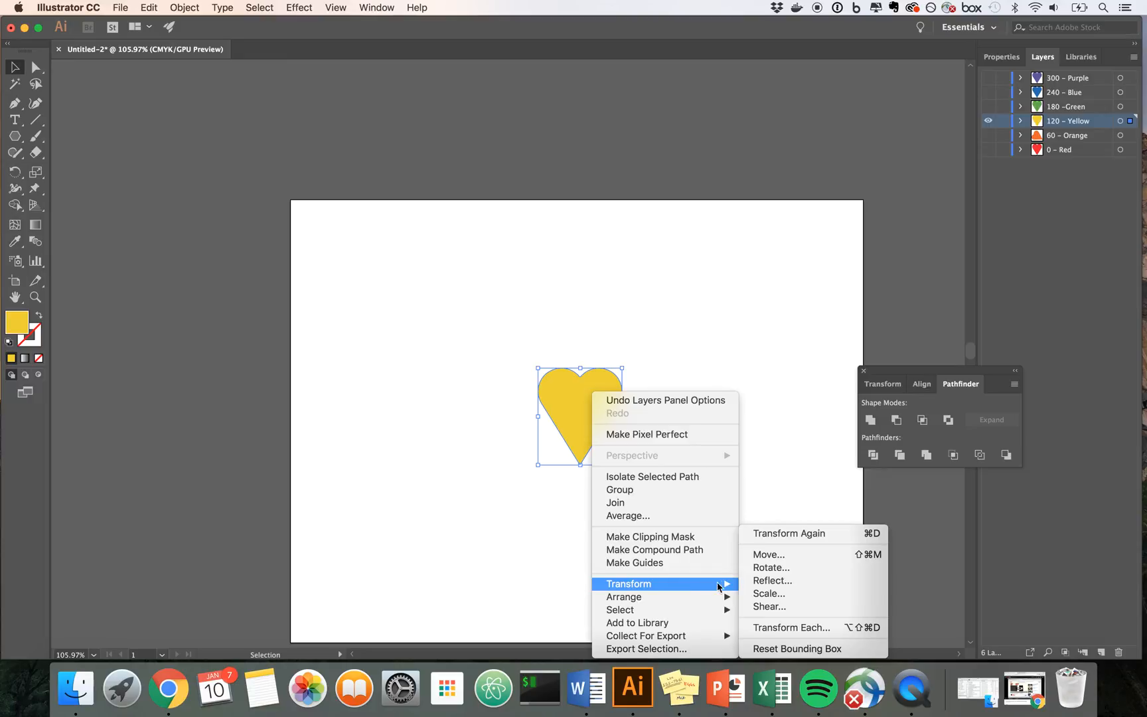
pyautogui.click(770, 568)
pyautogui.write('120')
pyautogui.press('Return')
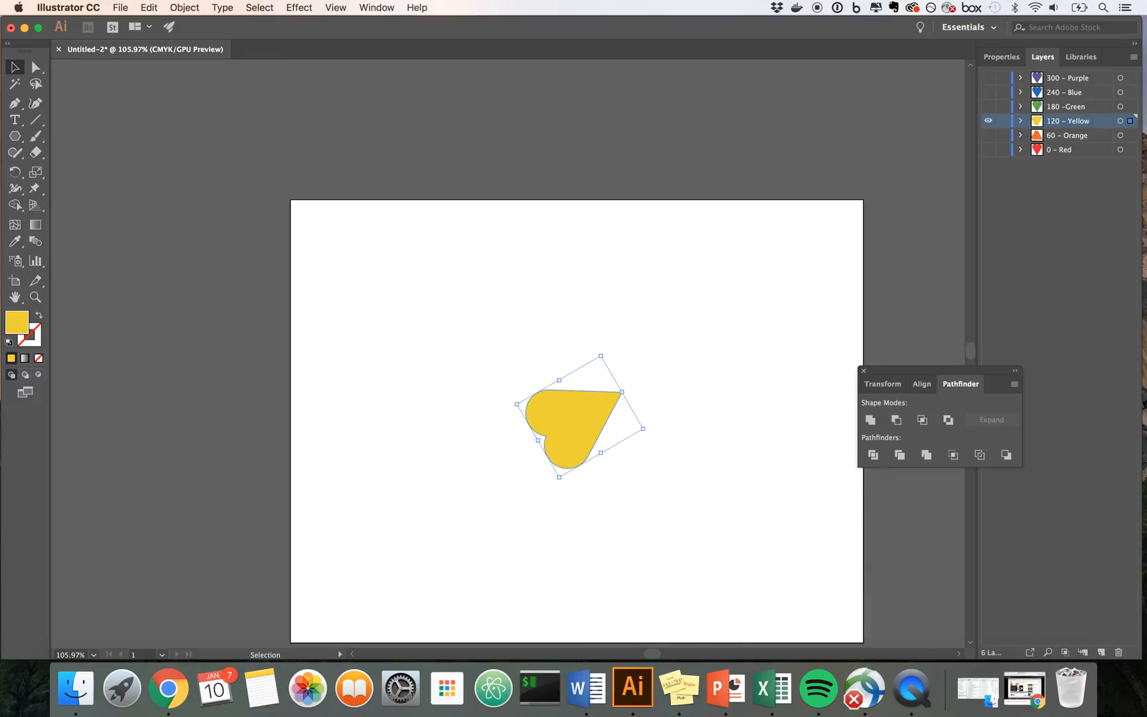
pyautogui.click(678, 472)
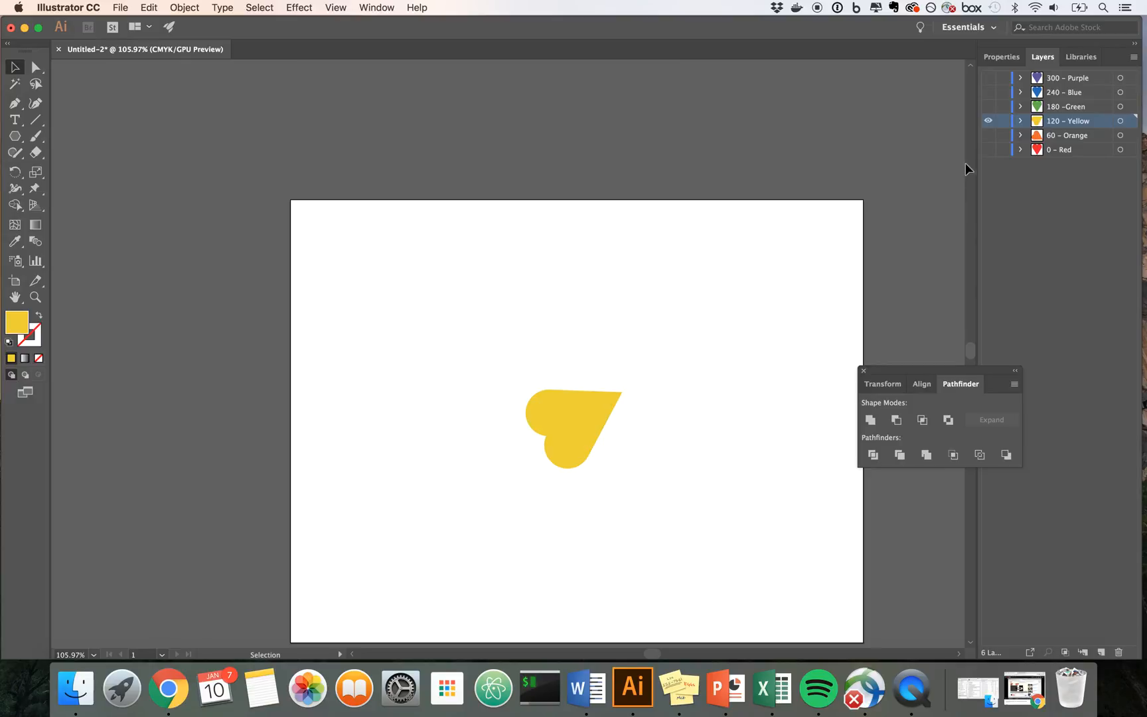
# Step: Show only the 180 -Green layer and rotate its heart by 180°
pyautogui.click(989, 122)
pyautogui.click(988, 107)
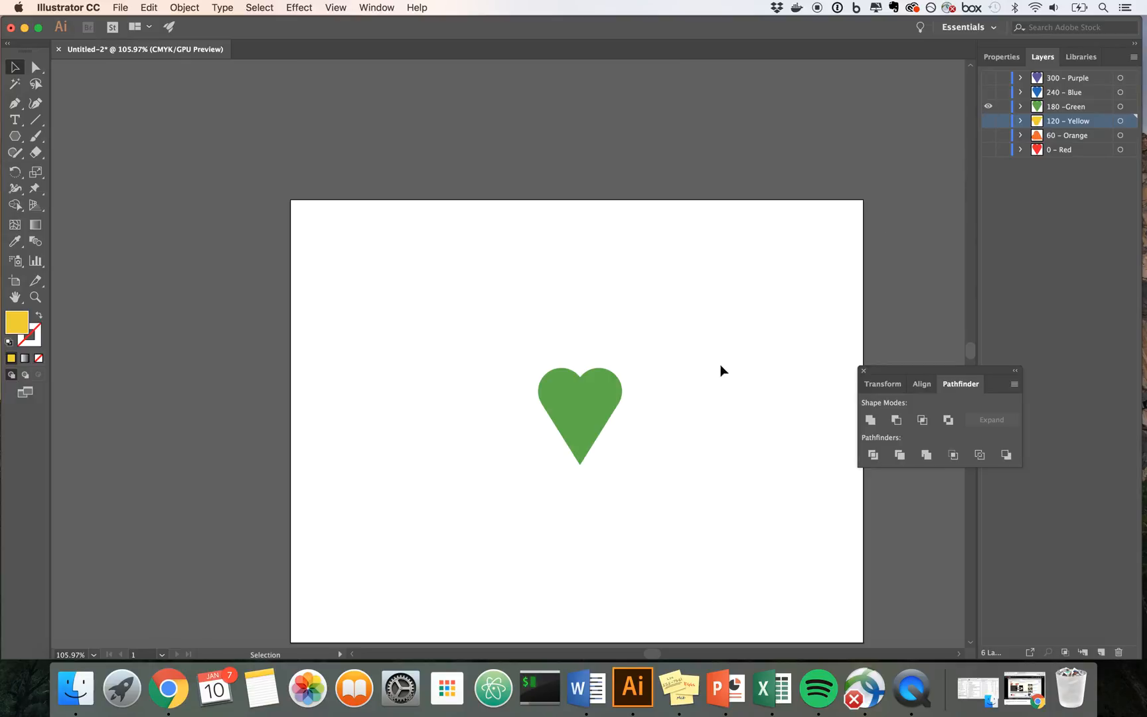
pyautogui.click(589, 421)
pyautogui.rightClick(590, 421)
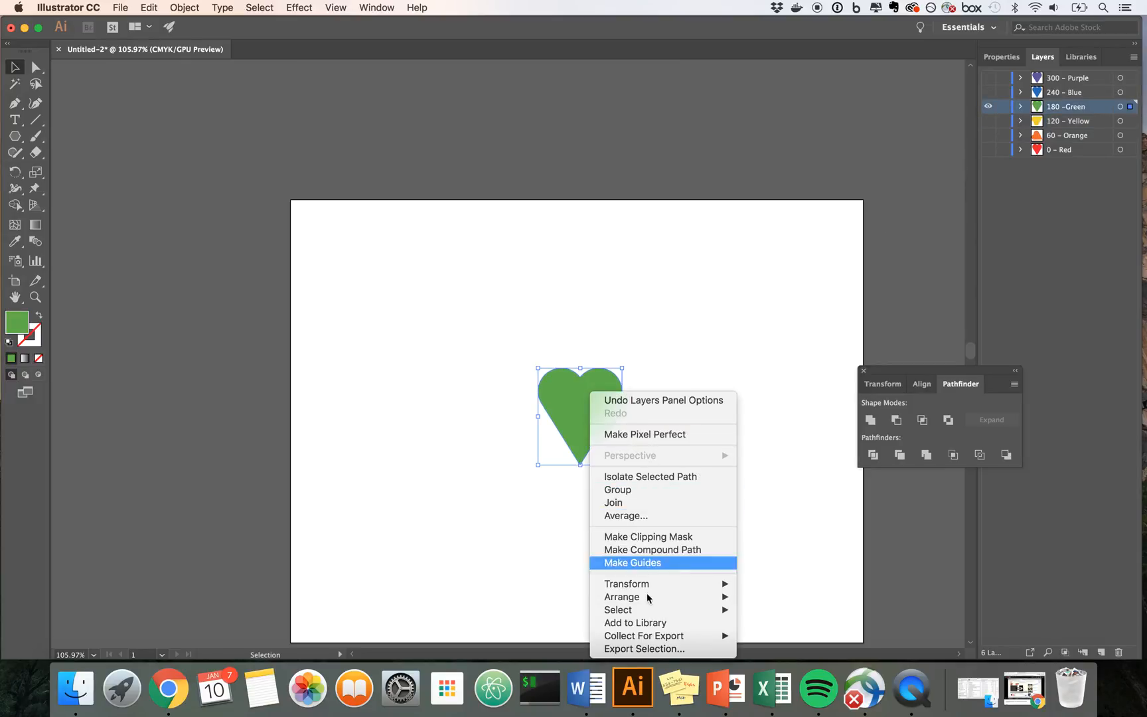
pyautogui.moveTo(725, 578)
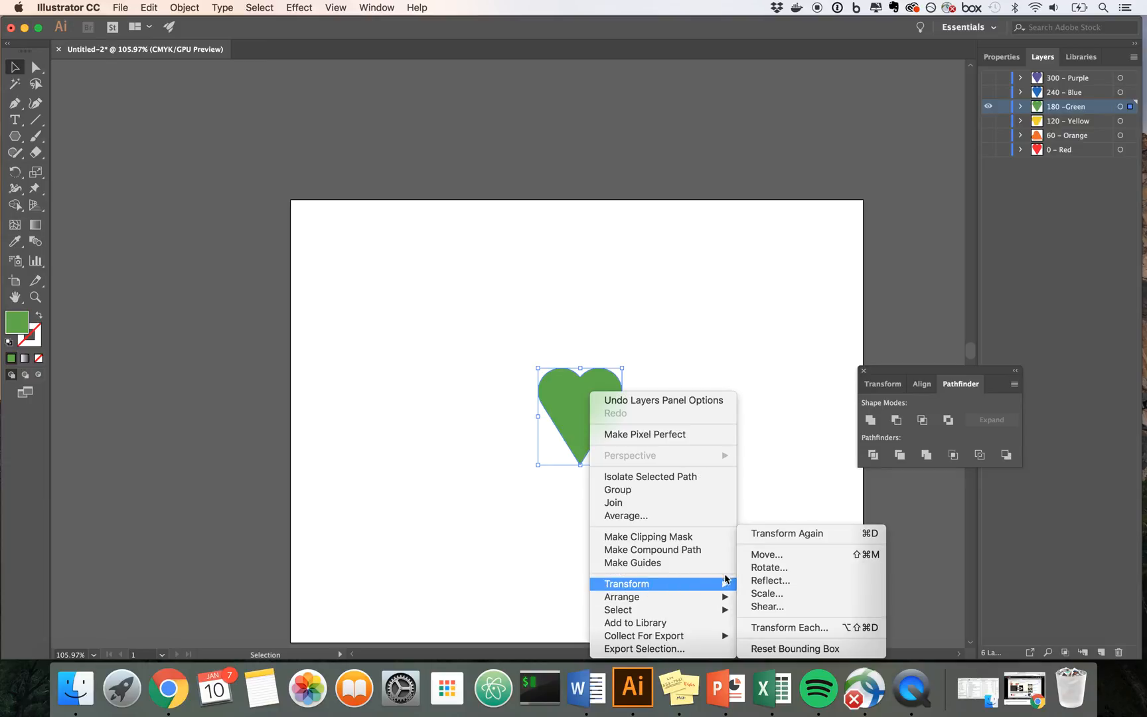
pyautogui.click(757, 567)
pyautogui.write('180')
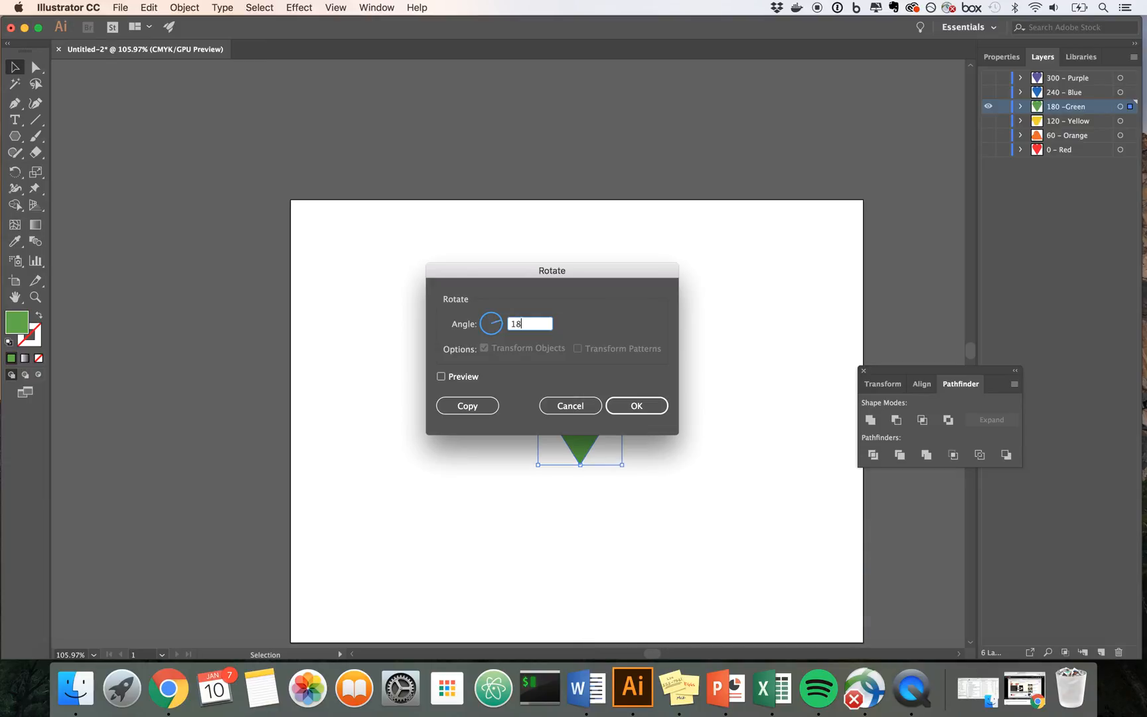
pyautogui.click(651, 412)
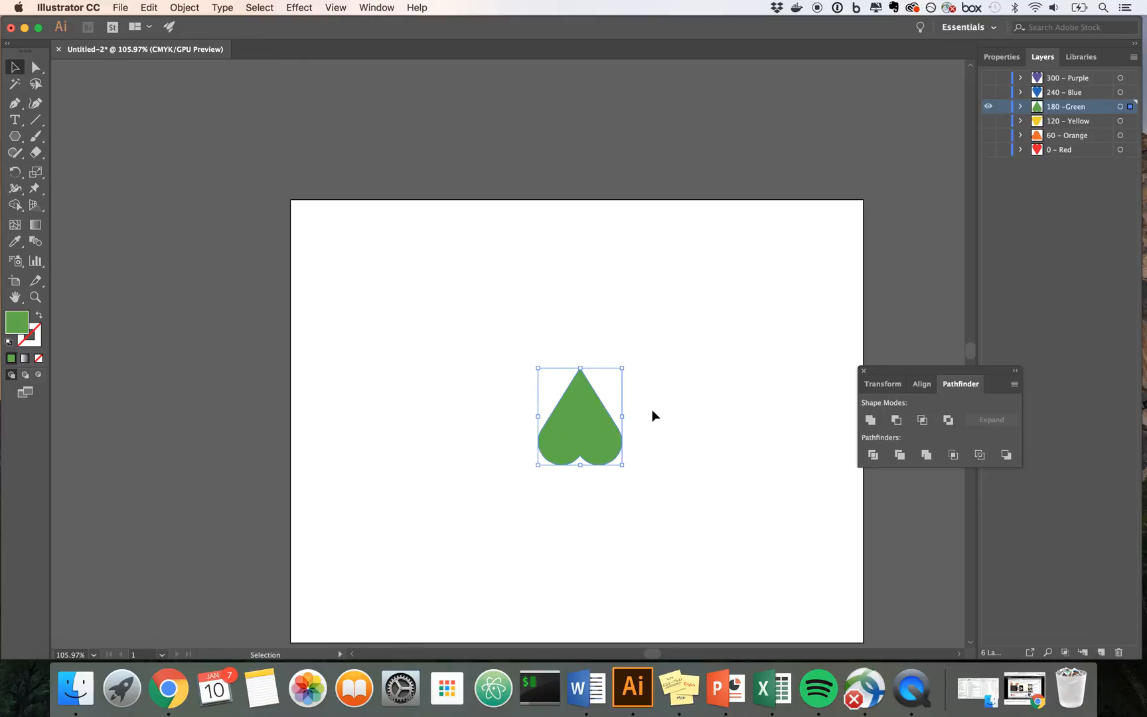
# Step: Show only the 240 - Blue layer, rotate its heart by 240° and deselect it
pyautogui.click(988, 106)
pyautogui.click(988, 92)
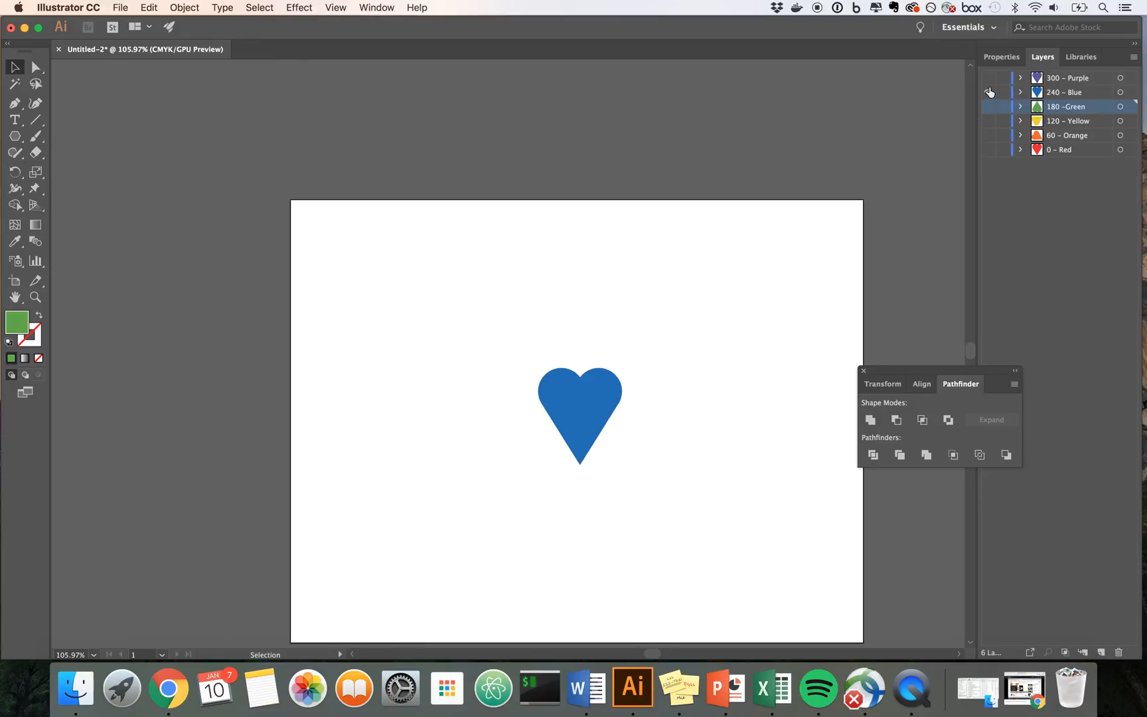
pyautogui.click(602, 402)
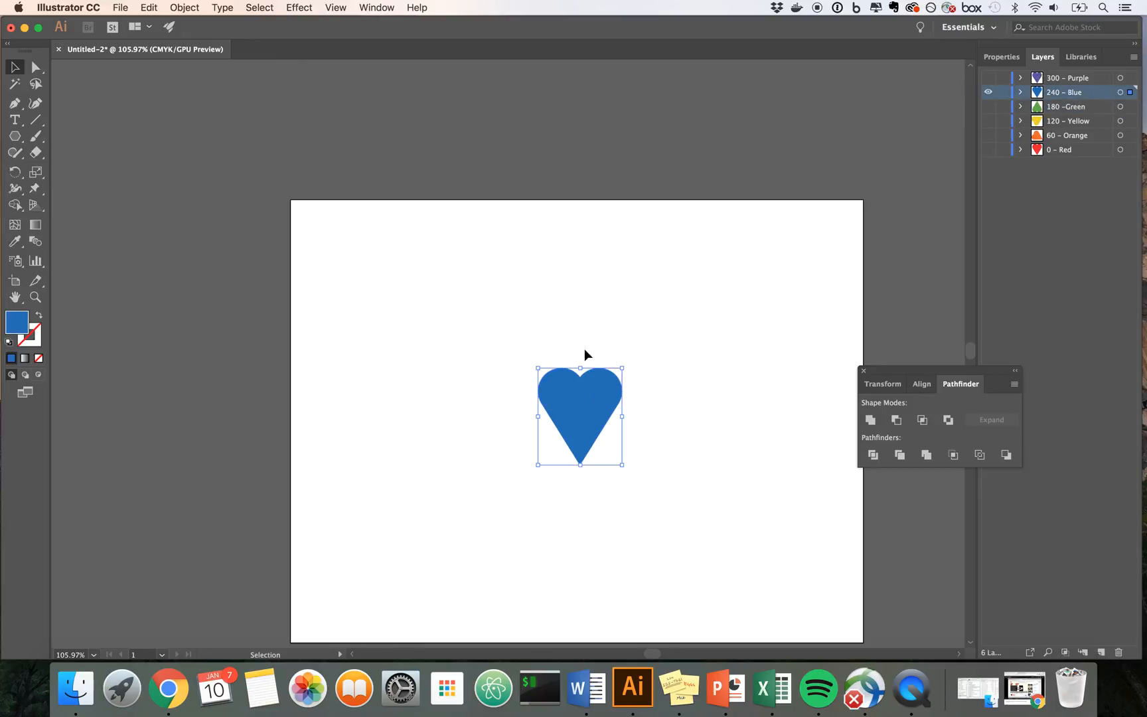
pyautogui.rightClick(572, 412)
pyautogui.moveTo(605, 584)
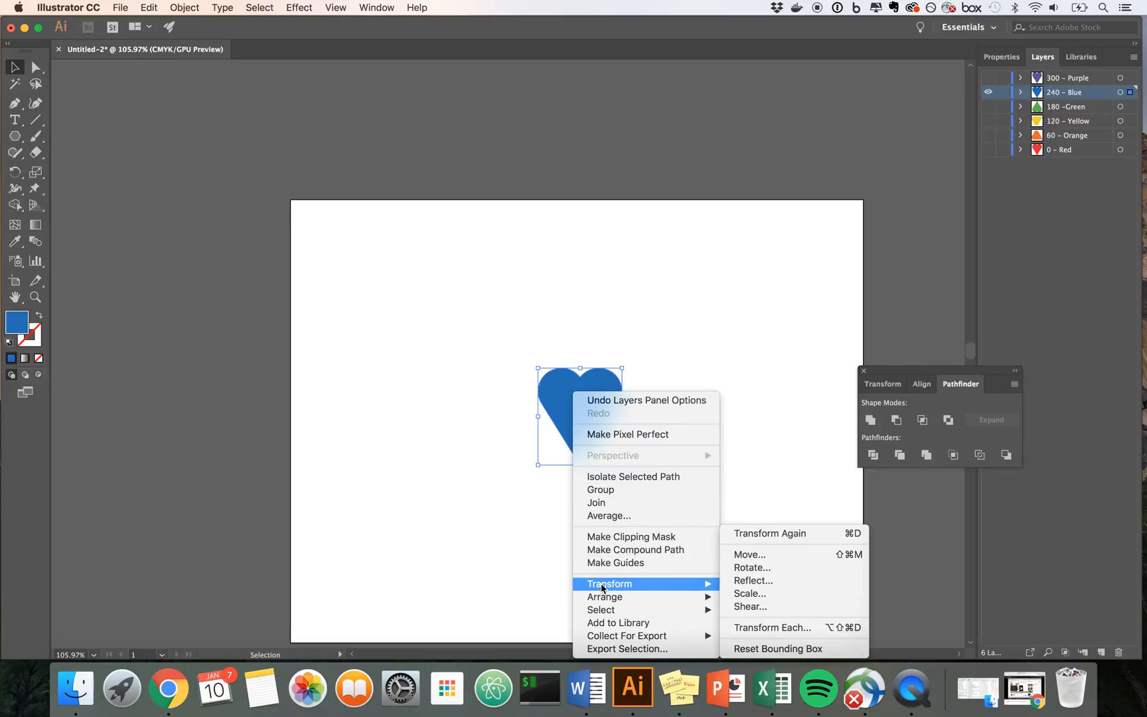
pyautogui.click(740, 569)
pyautogui.write('240')
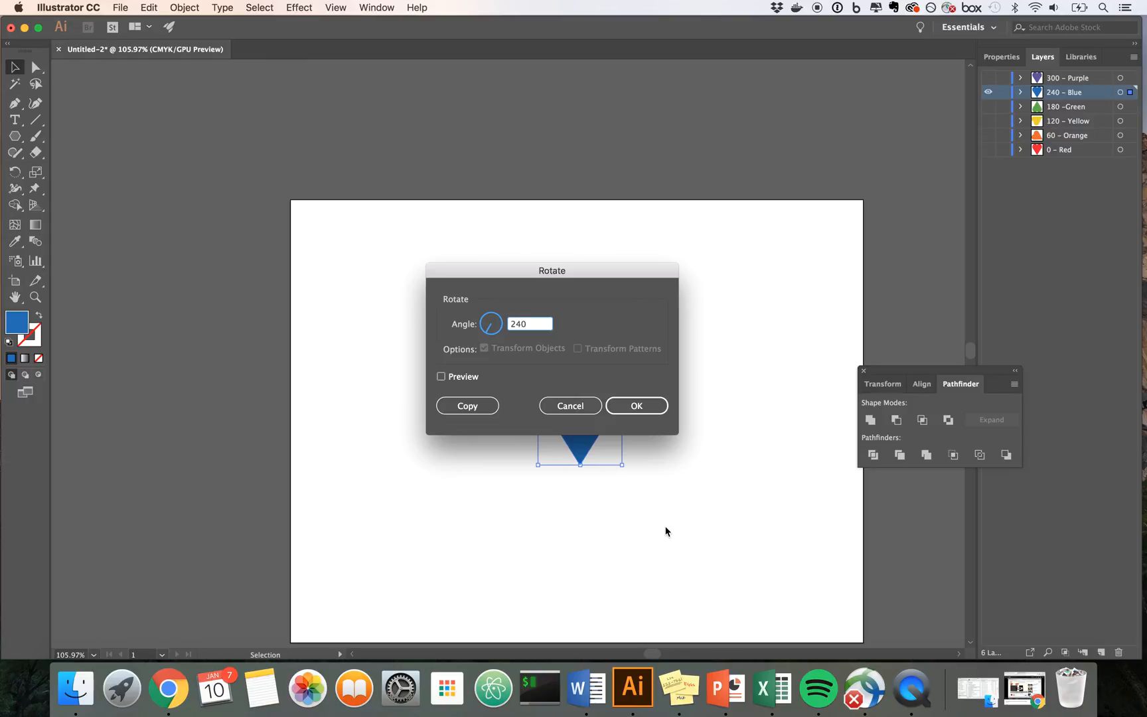
pyautogui.click(657, 407)
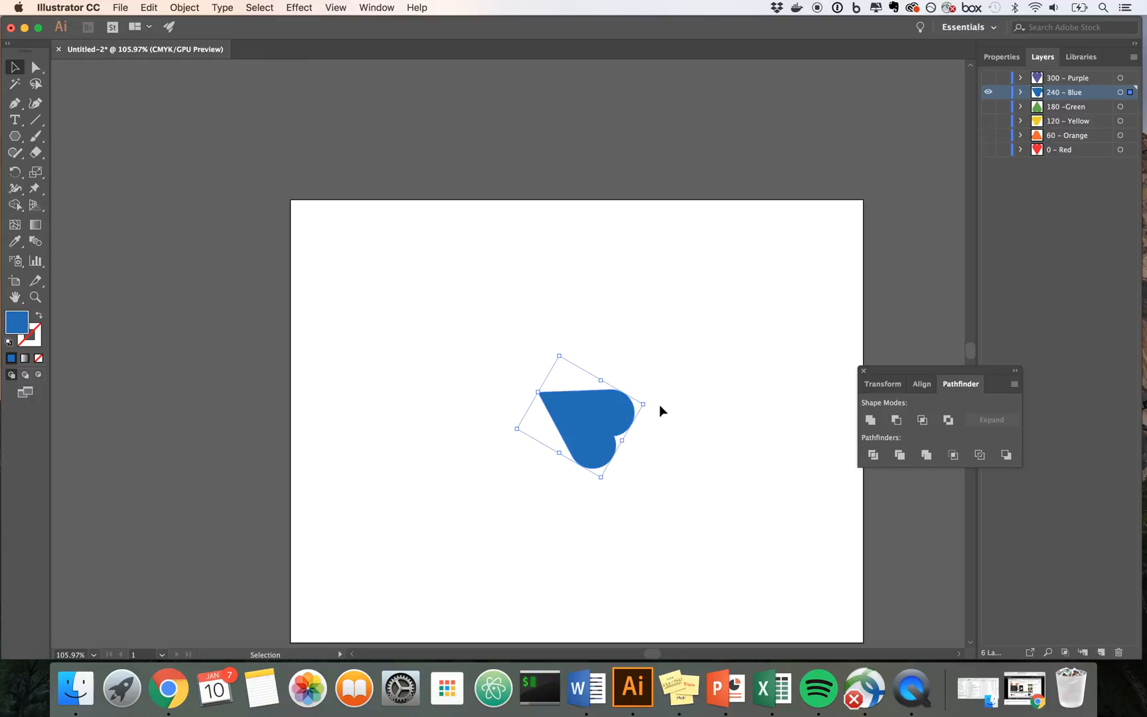
pyautogui.click(698, 391)
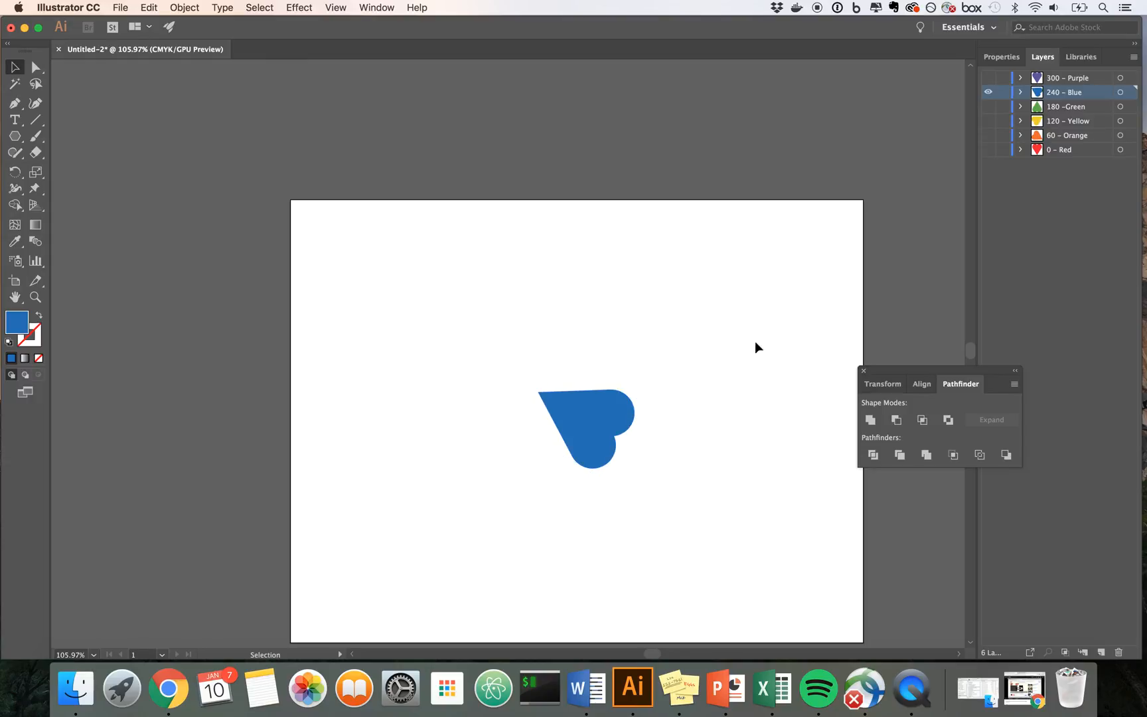
# Step: Make 300 - Purple the active and only visible layer and rotate its heart by 300°
pyautogui.click(988, 92)
pyautogui.click(989, 79)
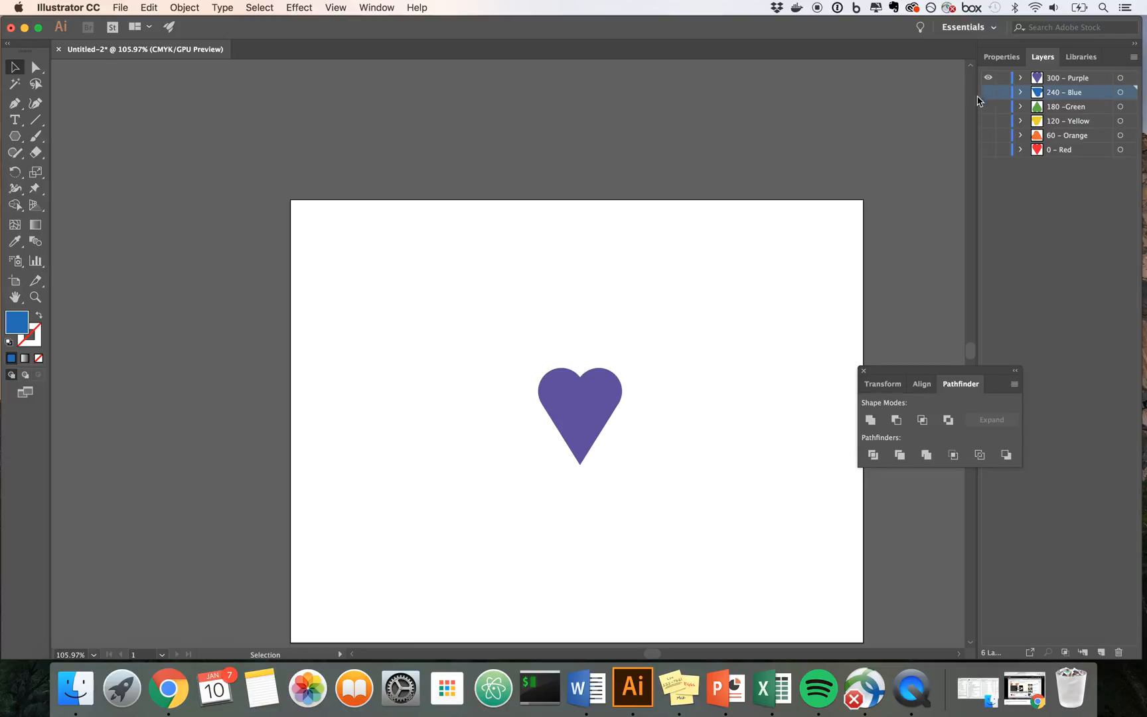
pyautogui.click(1079, 78)
pyautogui.click(594, 390)
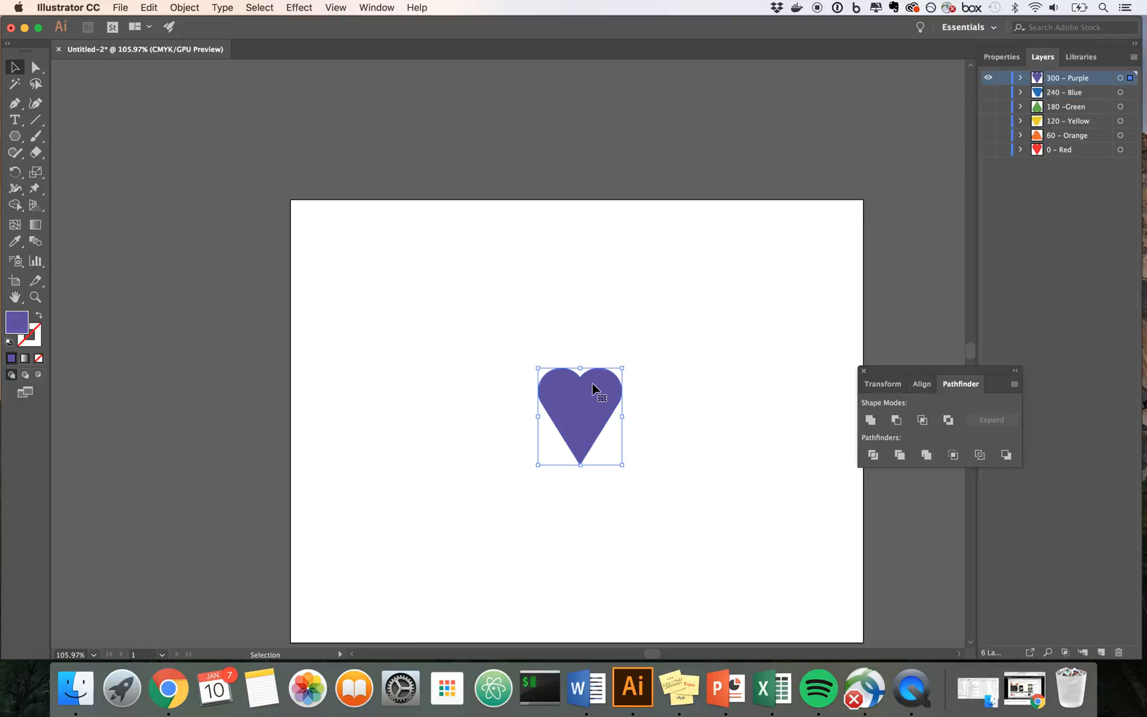
pyautogui.rightClick(595, 390)
pyautogui.moveTo(671, 584)
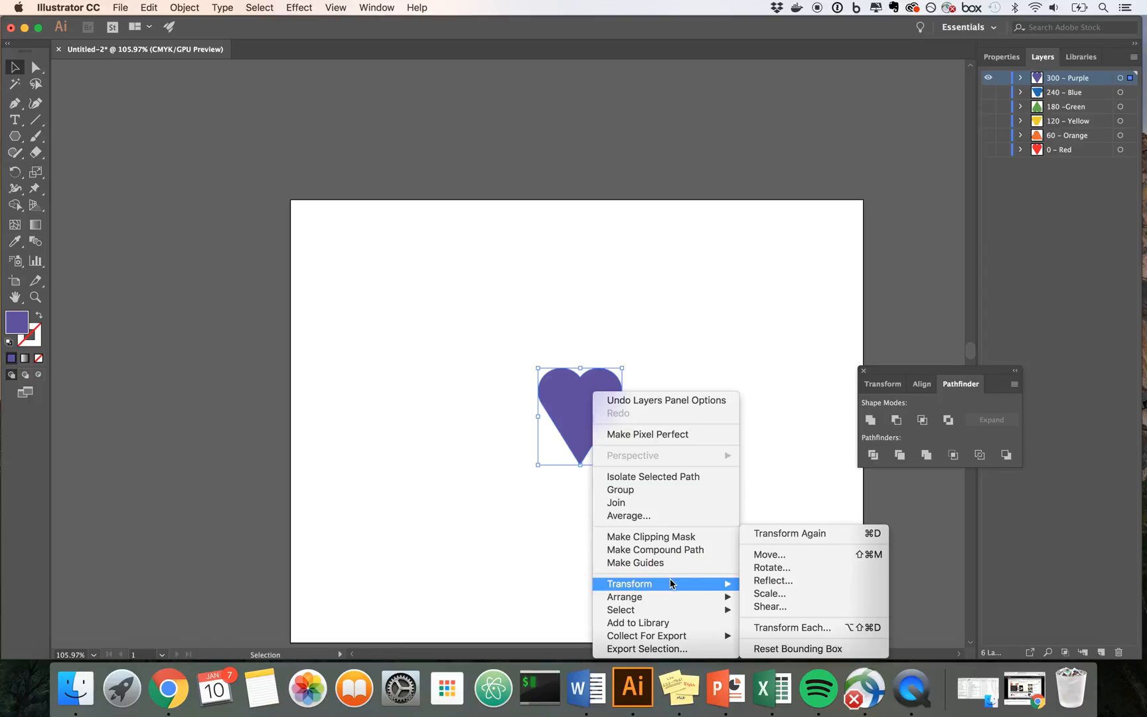
pyautogui.click(769, 568)
pyautogui.write('300')
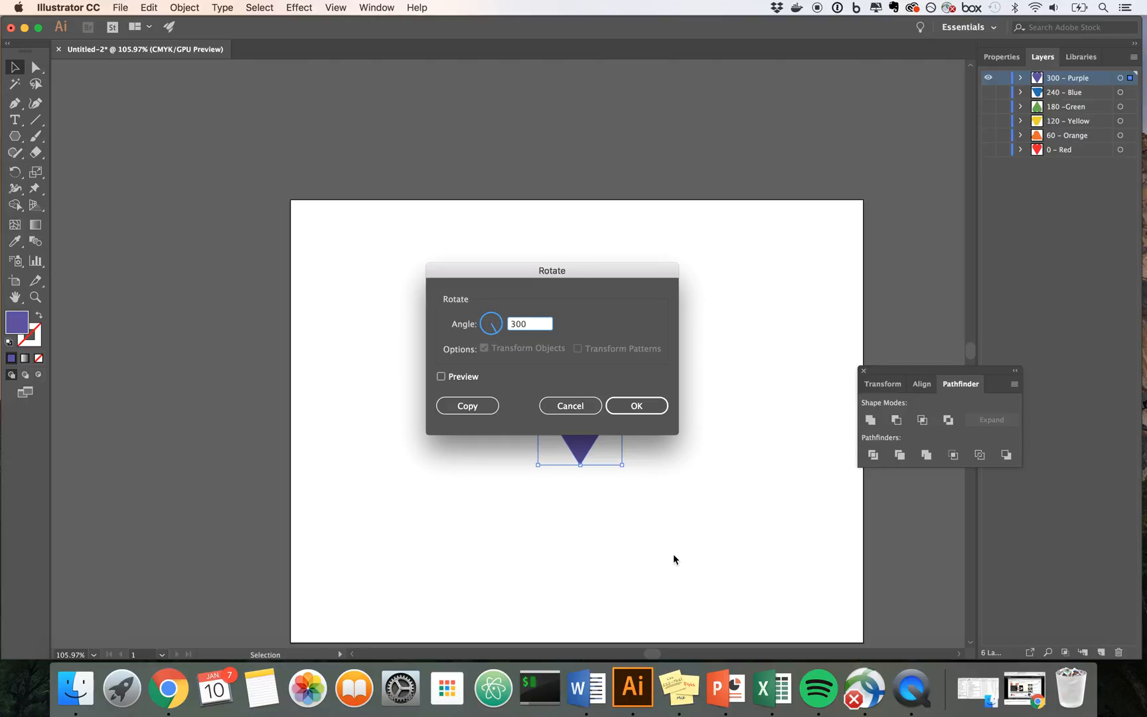
pyautogui.click(647, 405)
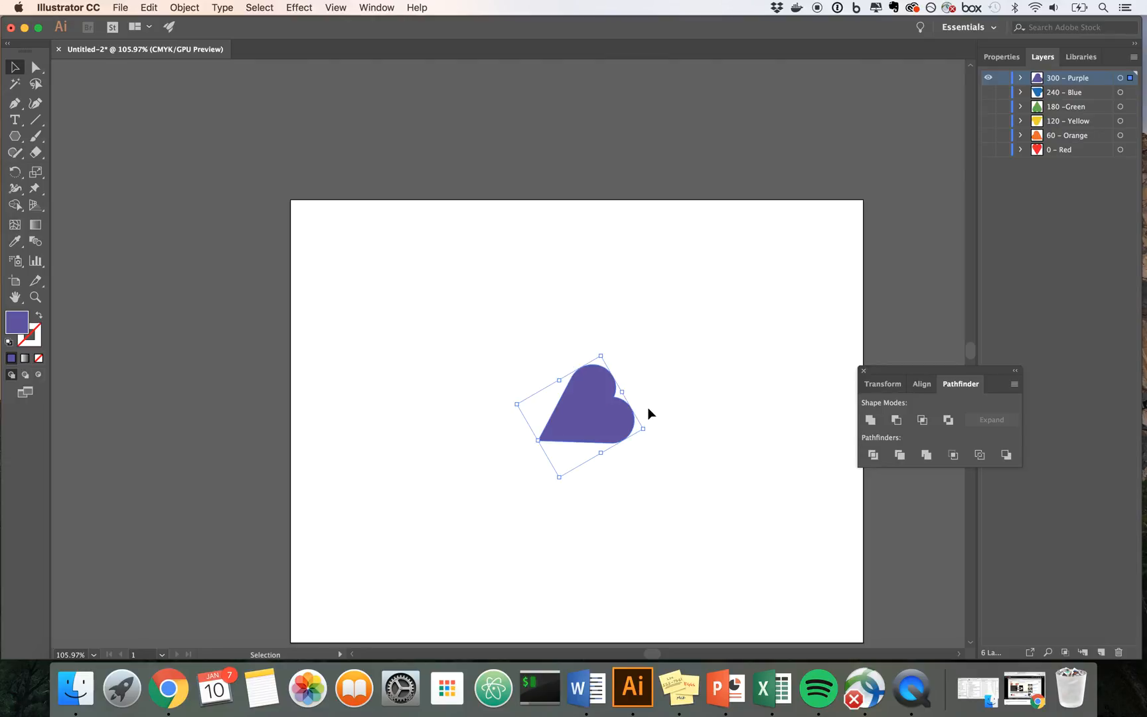
# Step: Make all six heart layers from 0 - Red to 300 - Purple visible together and clear the selection
pyautogui.moveTo(989, 93); pyautogui.dragTo(989, 158)
pyautogui.click(993, 272)
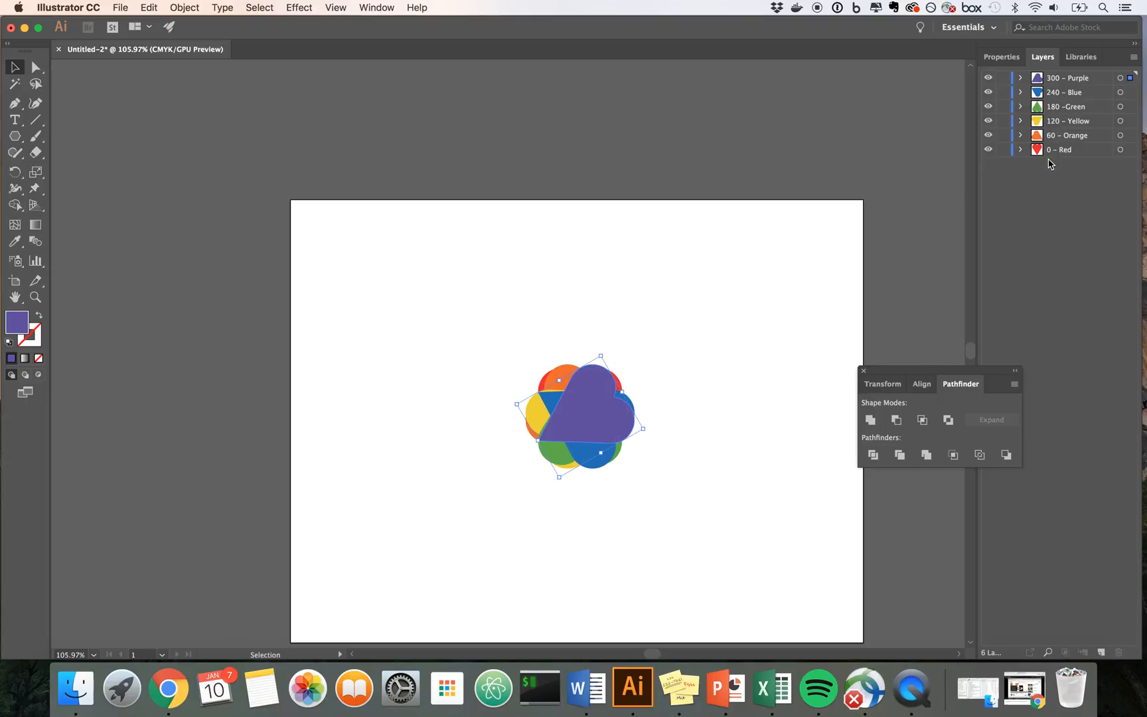
pyautogui.click(850, 304)
pyautogui.click(925, 702)
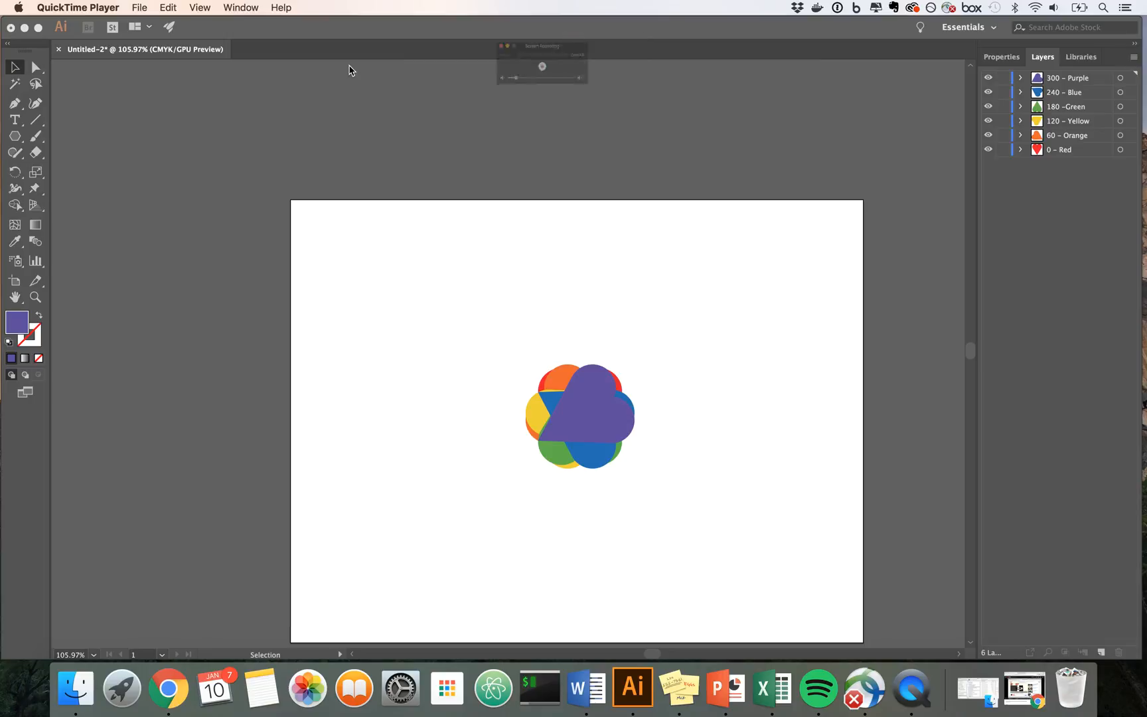